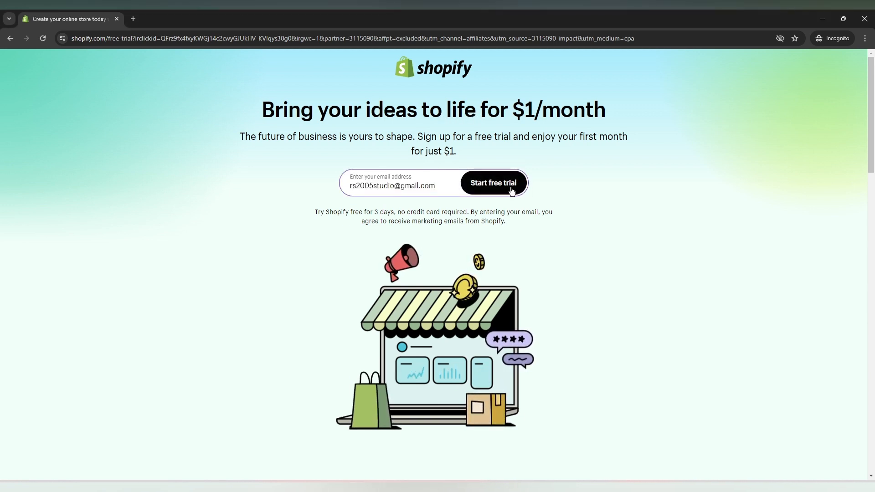
Start the free trial, skip all the setup questions, and set the business location to Bangladesh
click(512, 191)
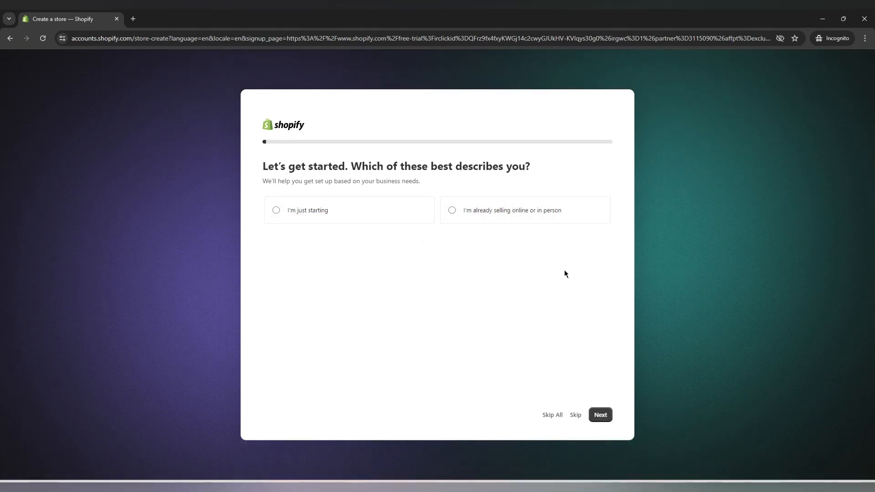
click(555, 416)
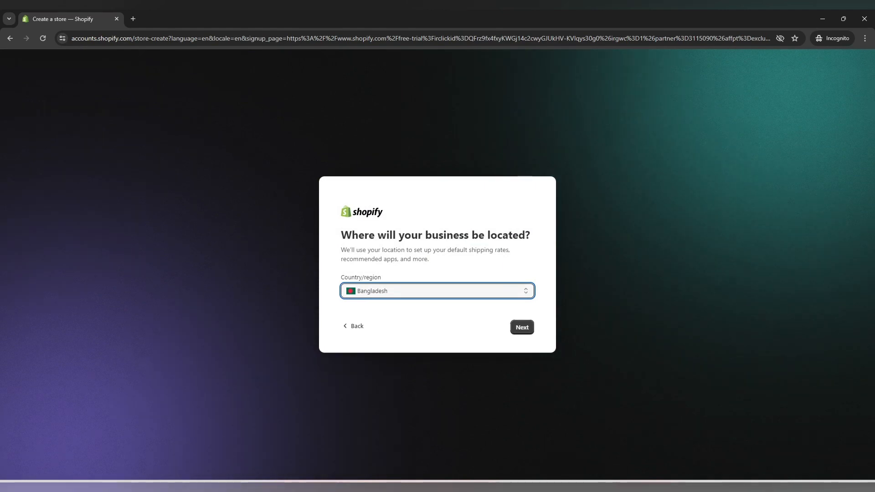
click(522, 332)
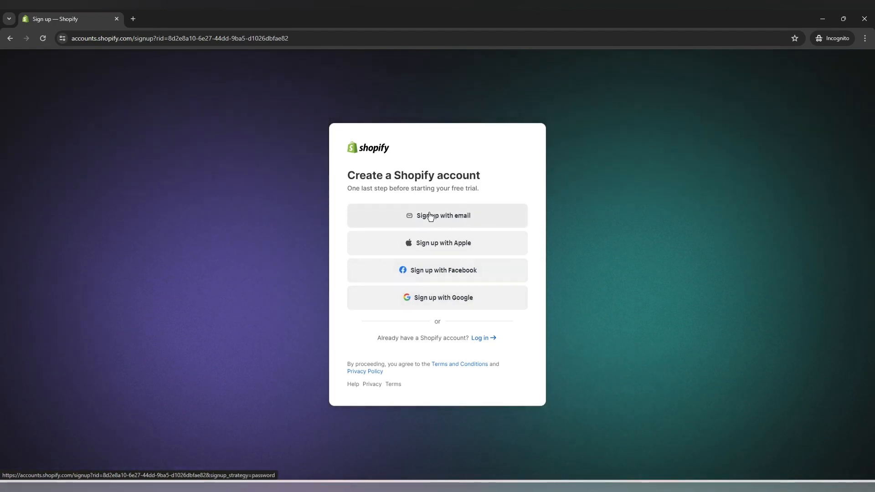
Create the Shopify account by email sign-up, entering the account email and password
click(450, 217)
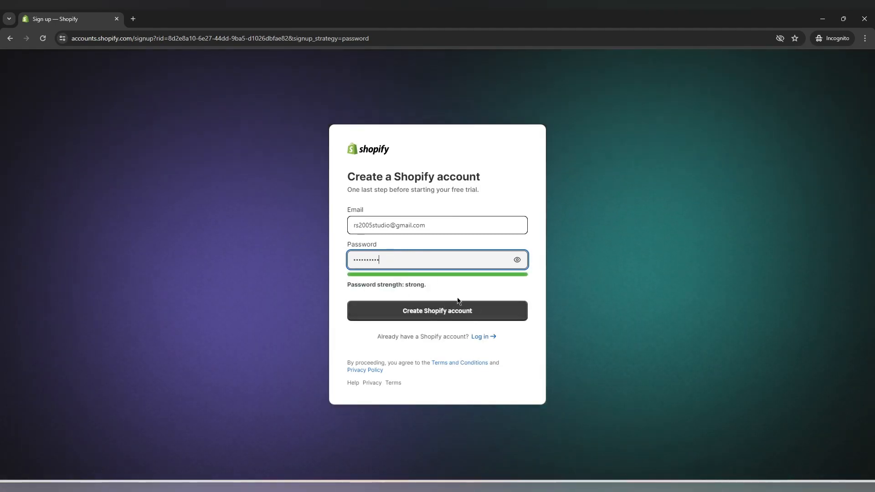
click(452, 308)
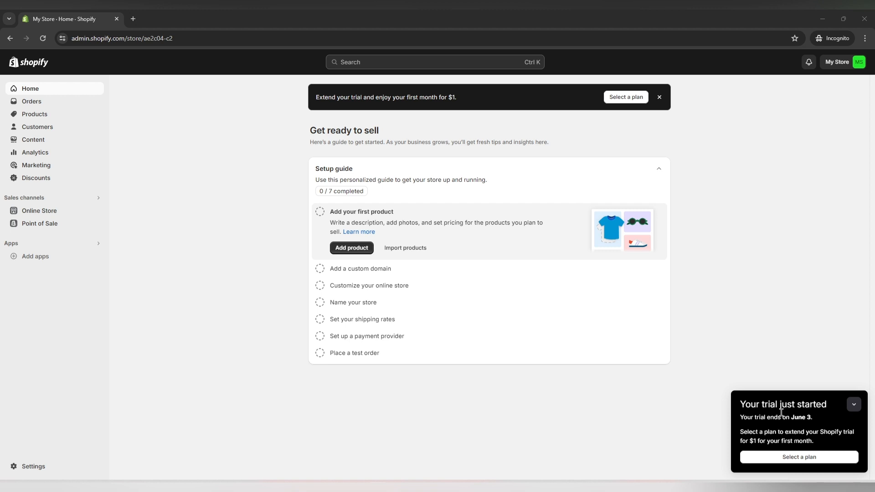
Pick the Basic plan at $1 for the first month and try to subscribe with monthly billing
click(811, 457)
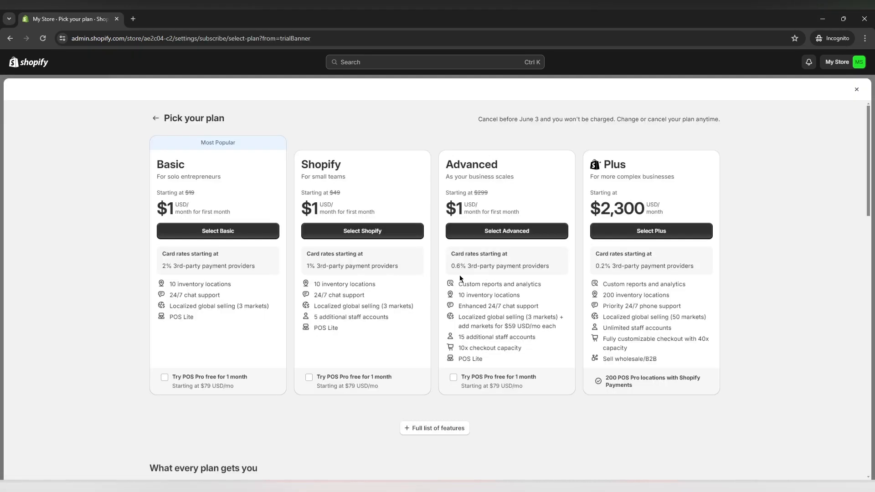
drag(161, 165, 189, 166)
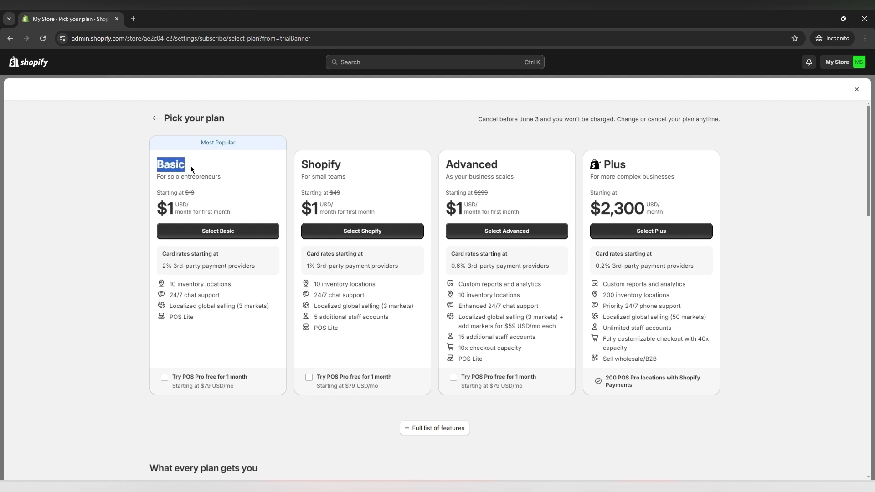
click(242, 179)
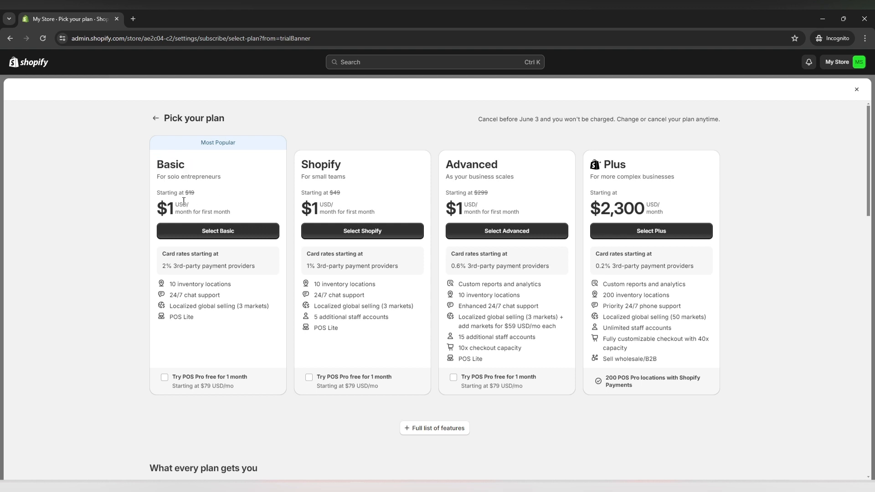
drag(156, 208, 237, 211)
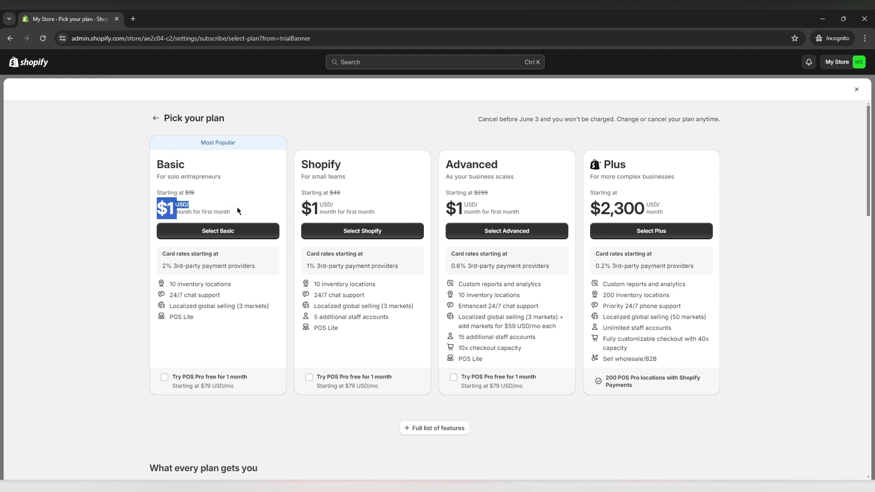
click(237, 211)
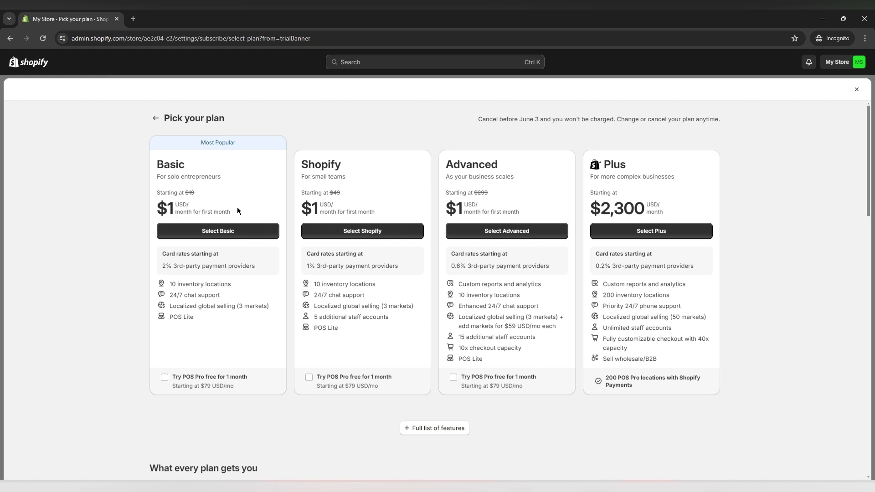
click(224, 234)
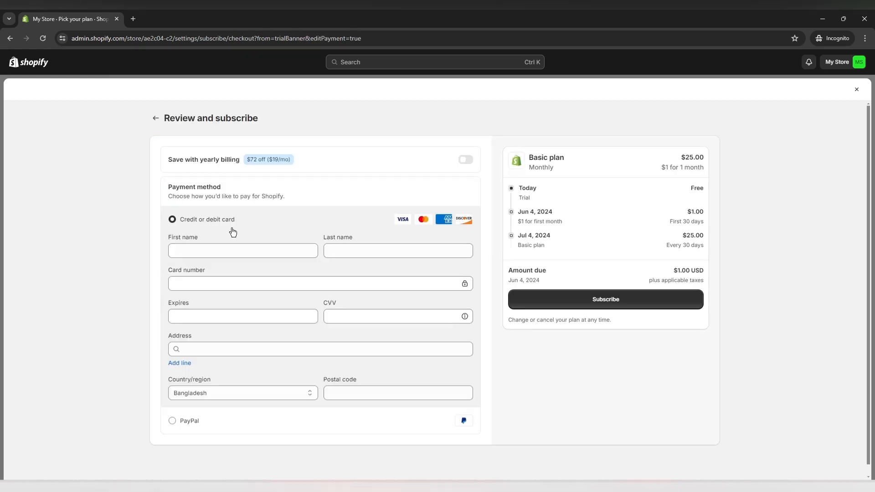
click(557, 299)
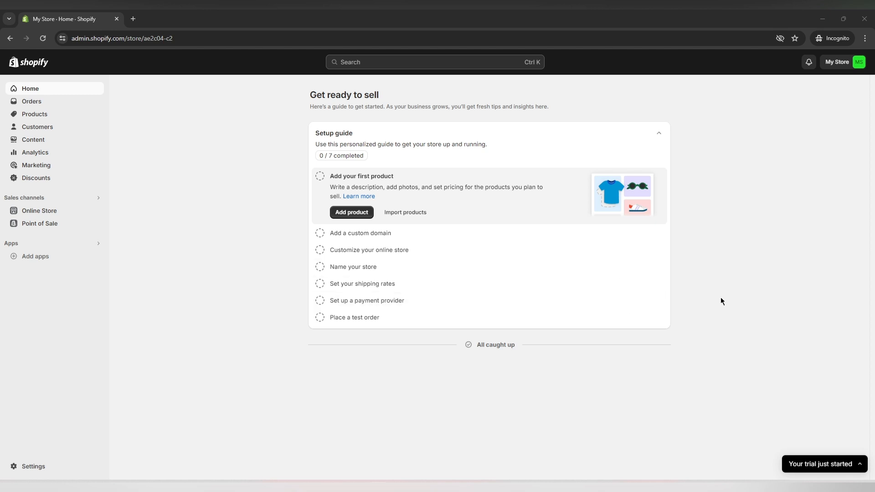
Open the Online Store's themes page and visit the Theme Store in a new browser tab
click(43, 210)
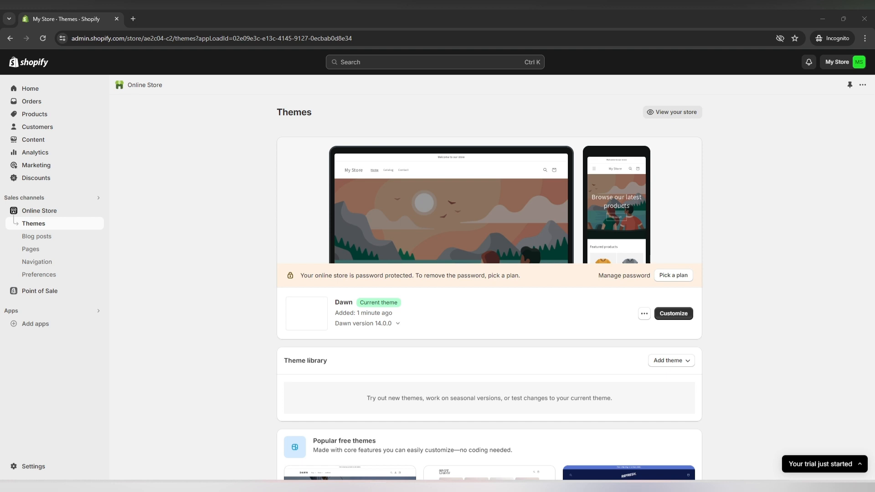
drag(336, 302, 345, 304)
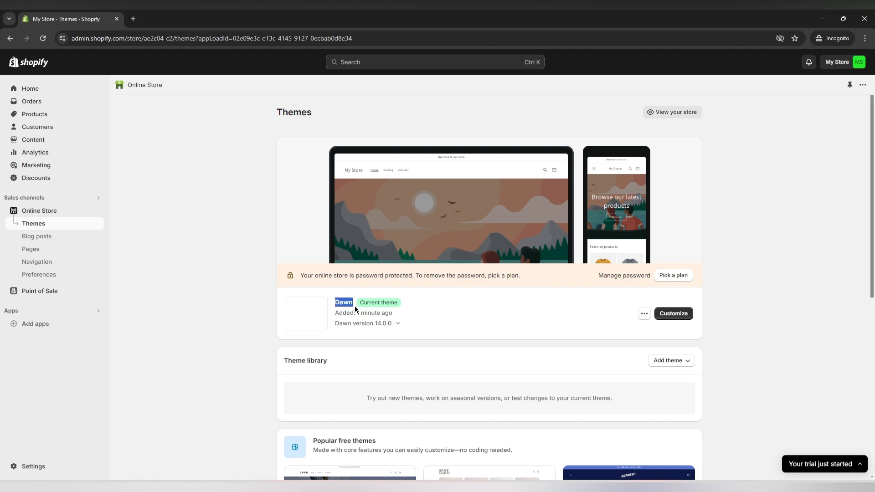
click(445, 314)
scroll(414, 314, down, 7)
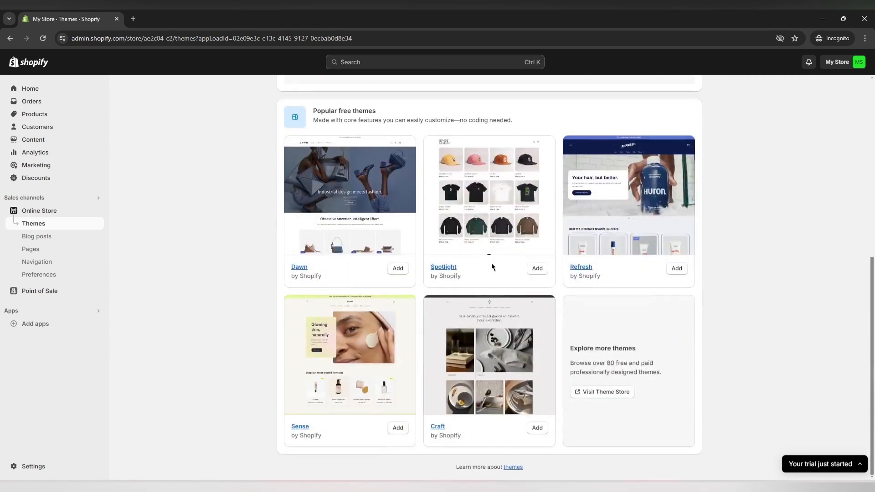
right_click(602, 395)
click(638, 307)
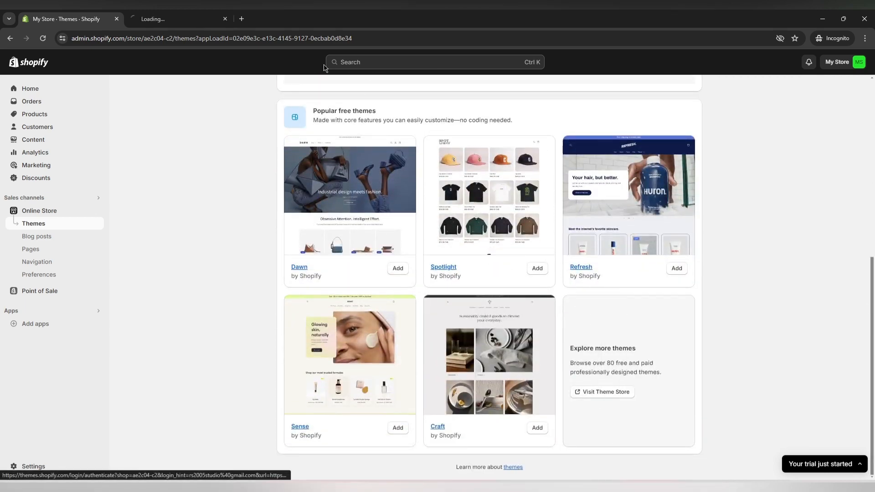
key(ctrl+Tab)
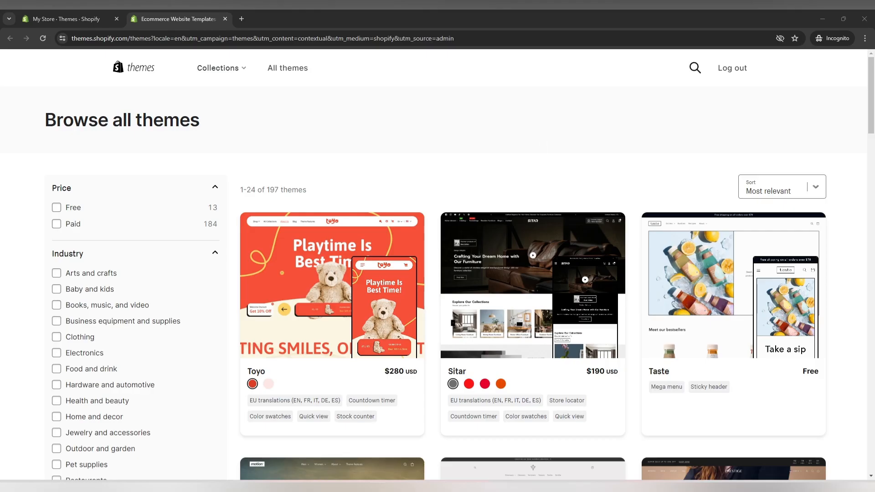
Look through the Theme Store listing and compare the prices of the themes, such as Toyo and Sitar
scroll(524, 305, down, 2)
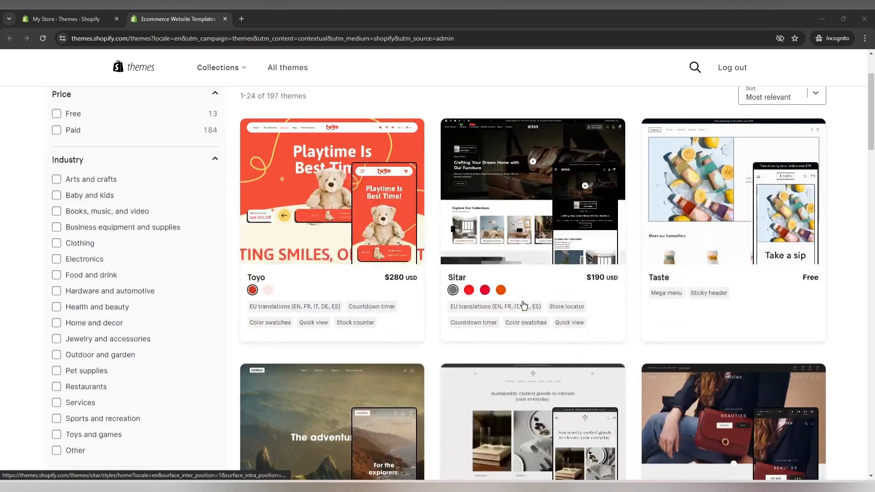
scroll(524, 305, down, 6)
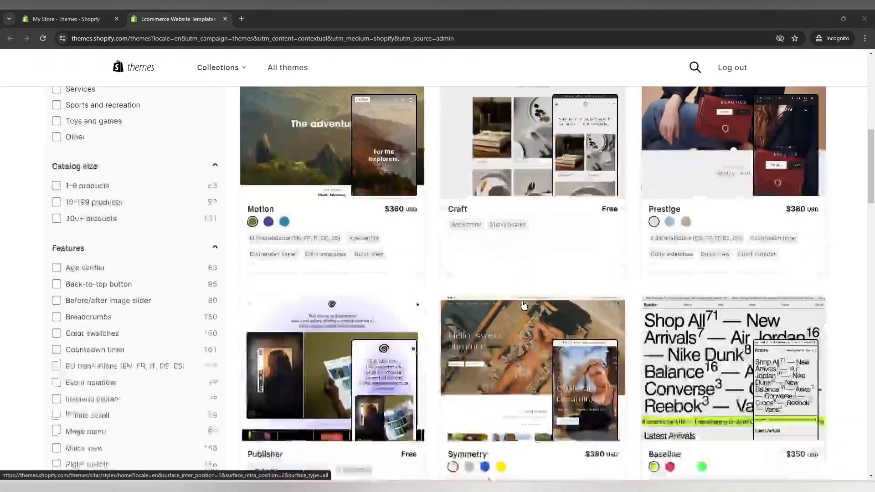
scroll(523, 305, up, 5)
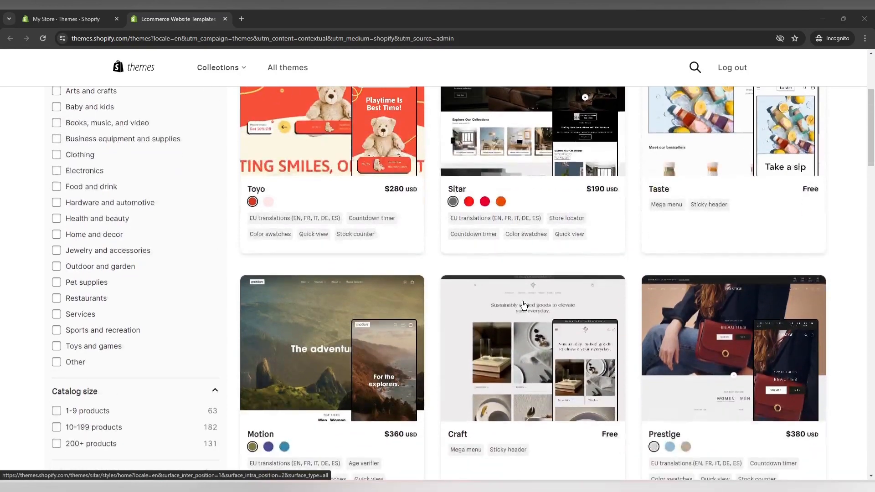
scroll(524, 305, up, 1)
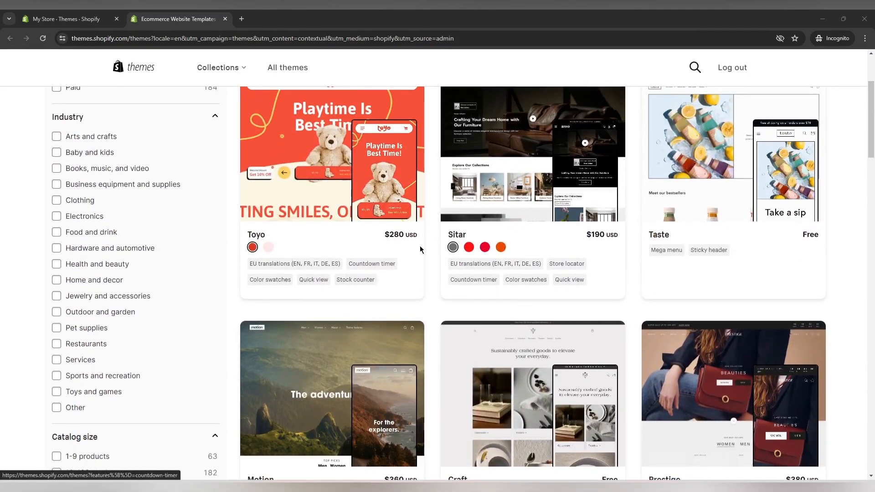
drag(375, 238, 422, 241)
click(629, 257)
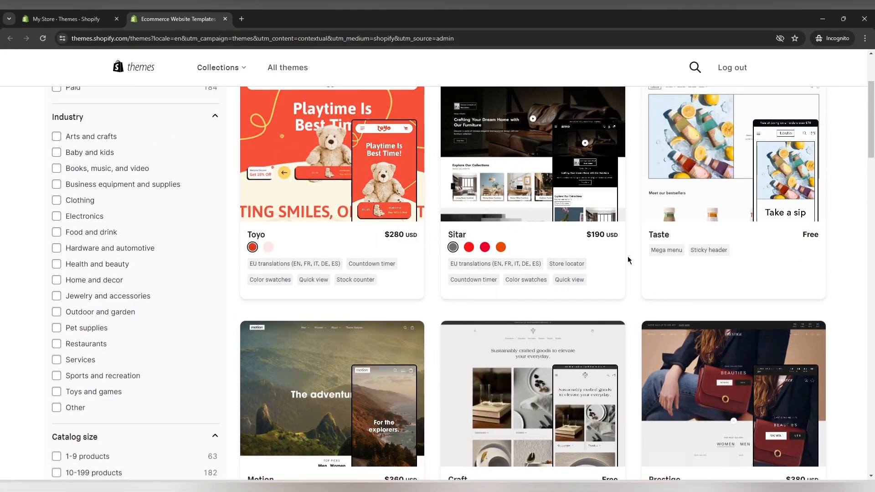
drag(620, 235, 588, 235)
scroll(603, 257, up, 3)
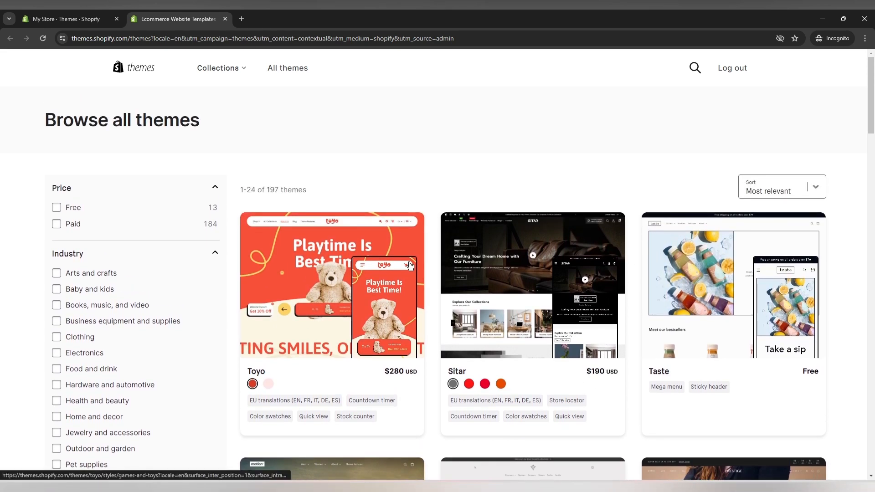
Filter the Theme Store listing to free themes only and look over the matching themes
click(57, 209)
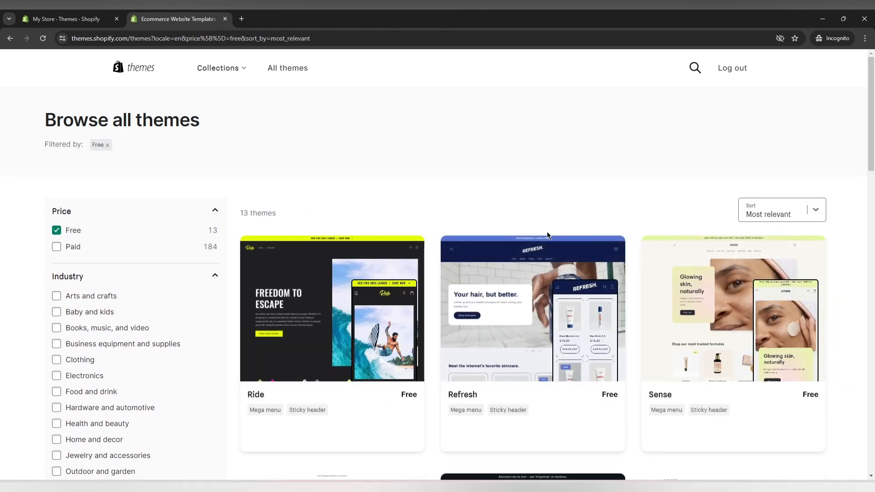
scroll(547, 236, down, 2)
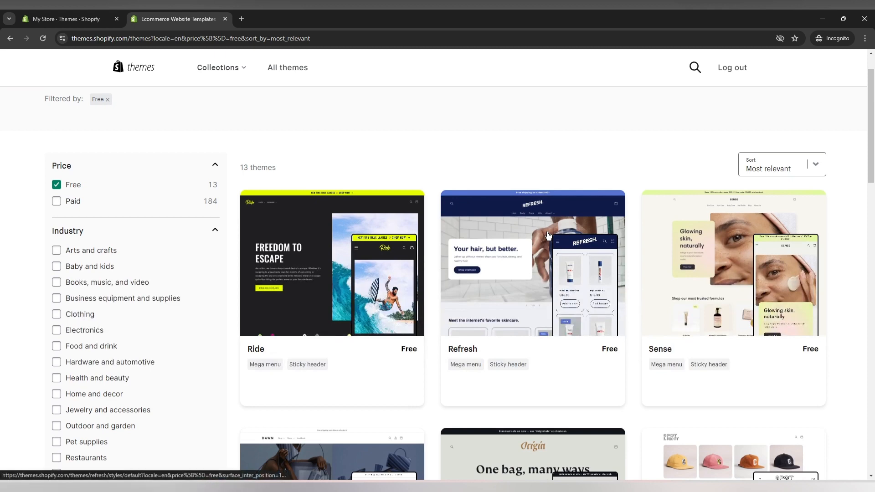
scroll(543, 248, up, 1)
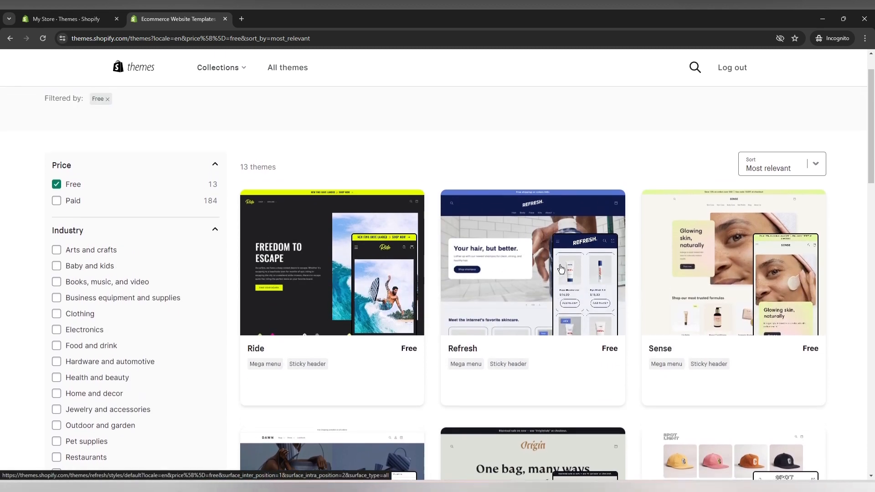
scroll(567, 274, down, 1)
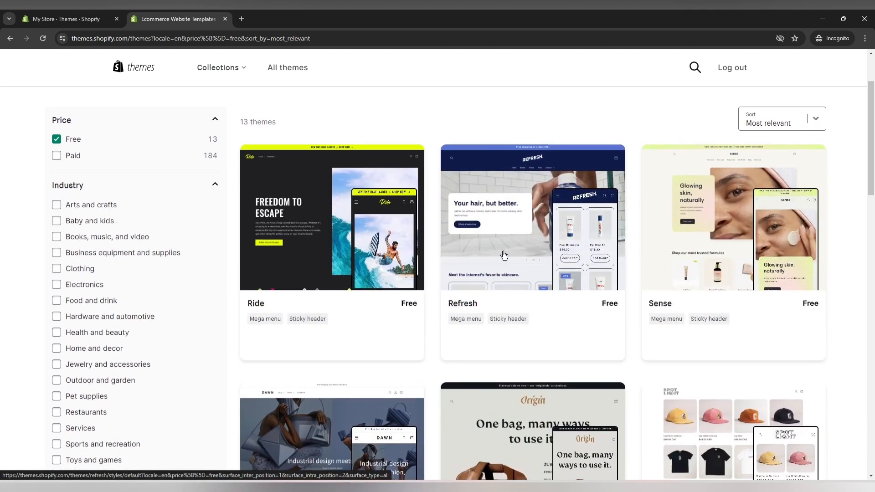
scroll(504, 255, down, 1)
Open the free Refresh theme's page and its demo store in new tabs, and look through the demo
right_click(497, 180)
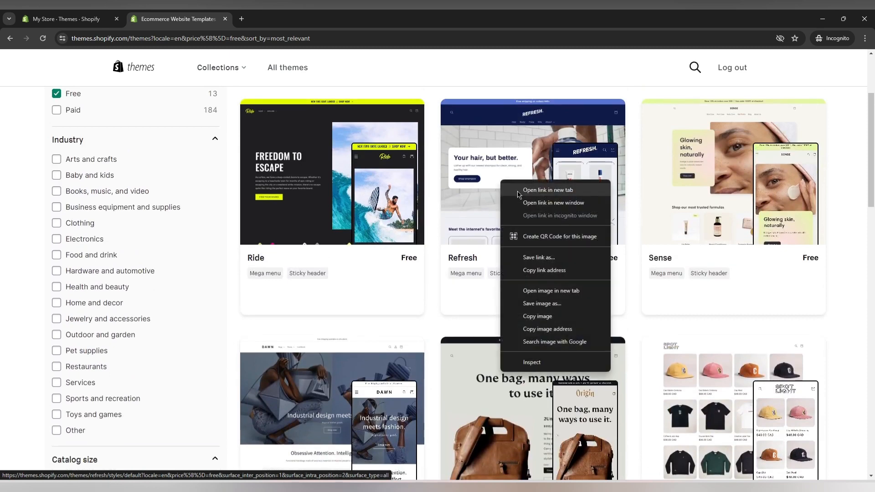
click(520, 188)
click(326, 26)
right_click(231, 348)
click(252, 360)
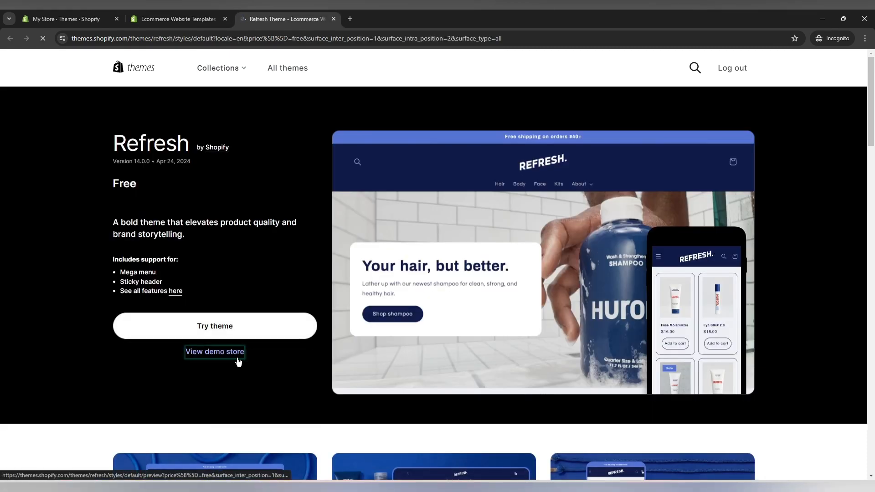
click(378, 19)
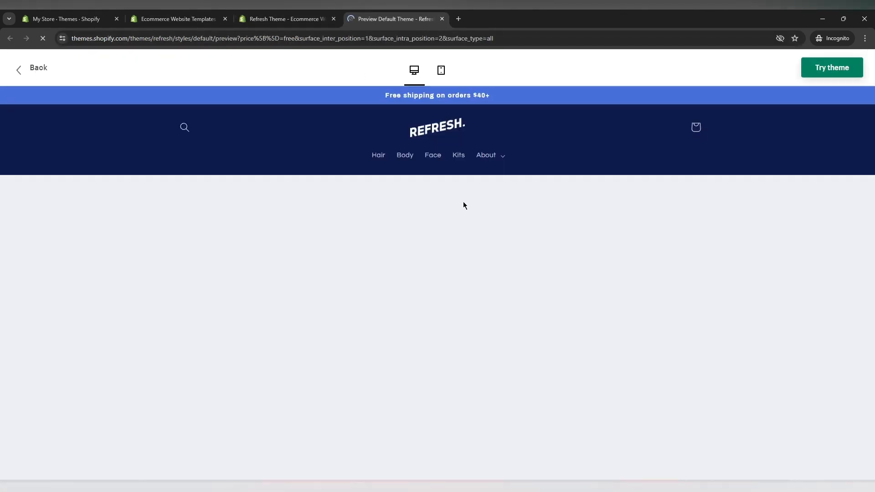
scroll(467, 205, down, 9)
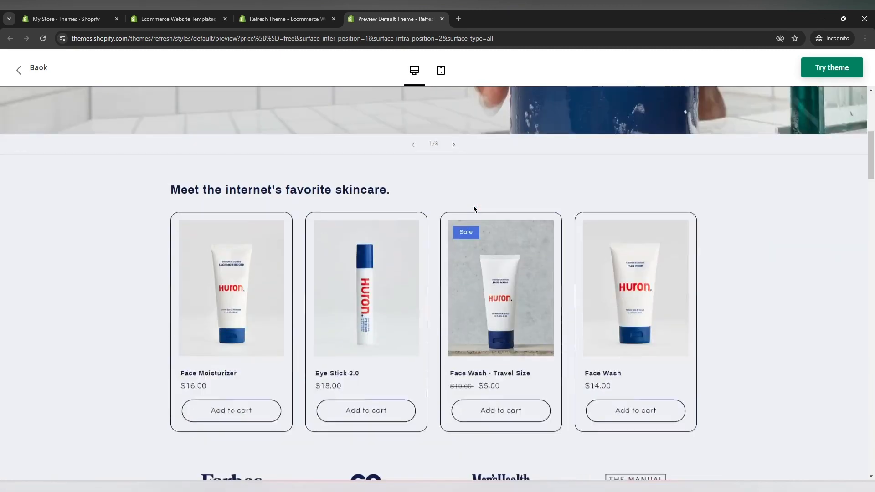
scroll(473, 208, down, 7)
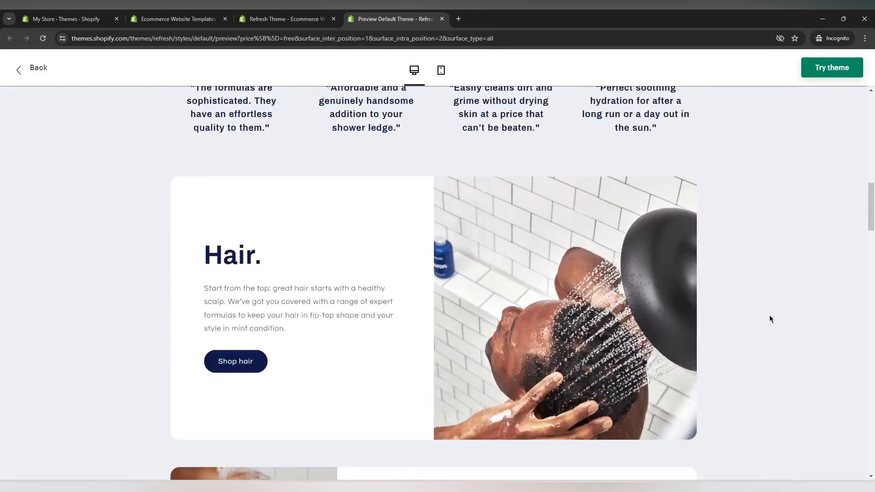
Add the Refresh theme to the store's theme library from the demo preview
scroll(780, 292, up, 5)
click(806, 73)
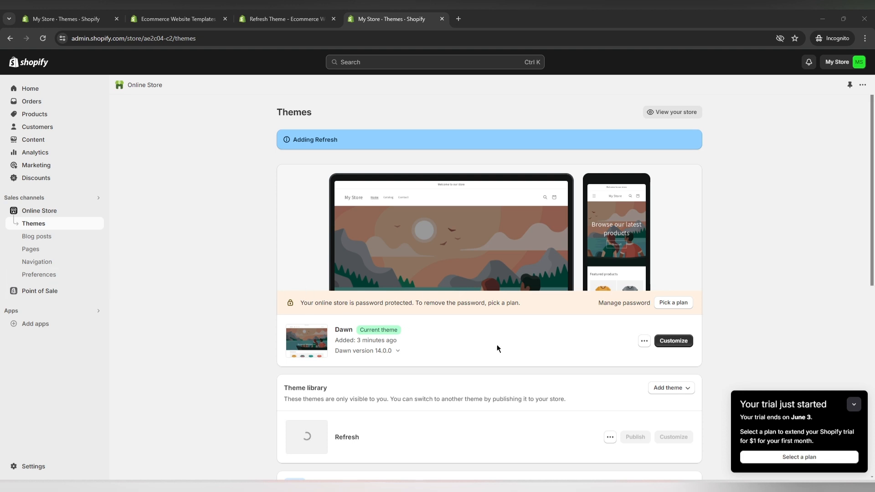
scroll(729, 355, down, 1)
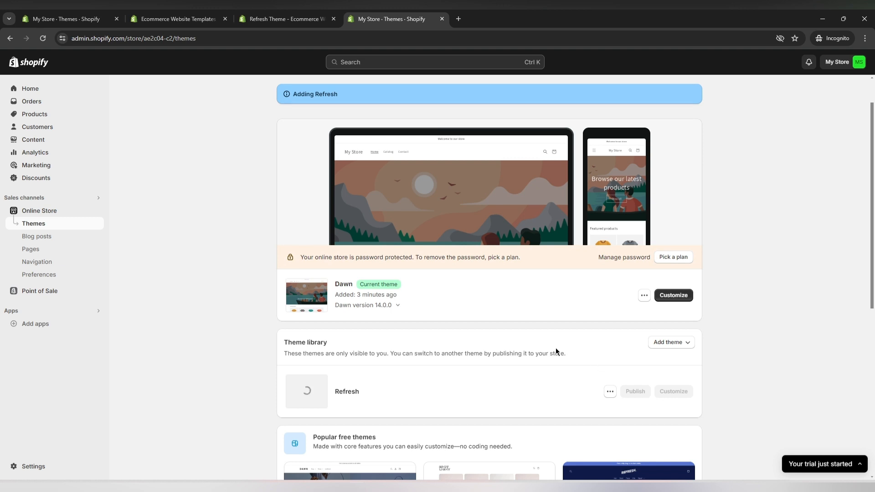
scroll(555, 351, down, 1)
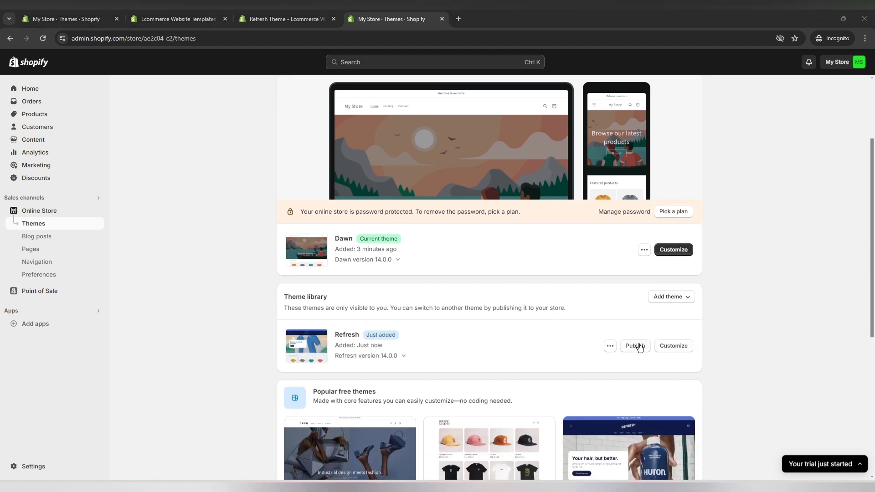
Publish the Refresh theme as the store's current theme
click(635, 346)
click(552, 348)
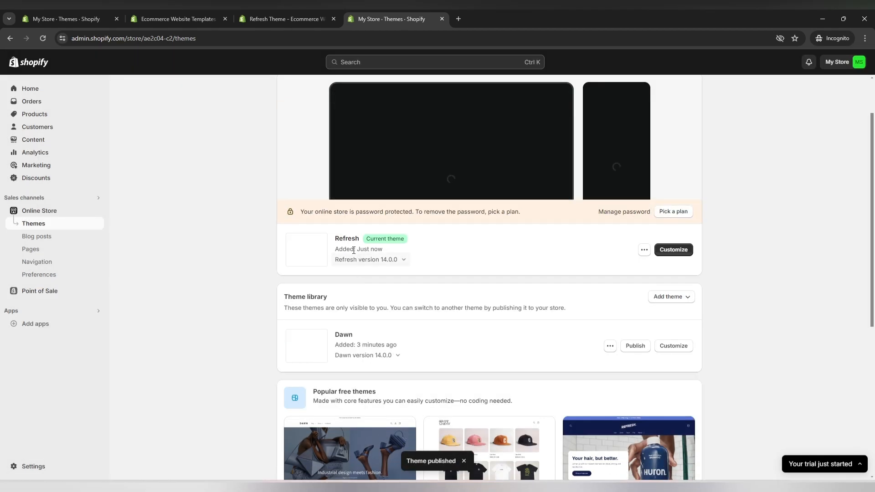
drag(335, 240, 361, 242)
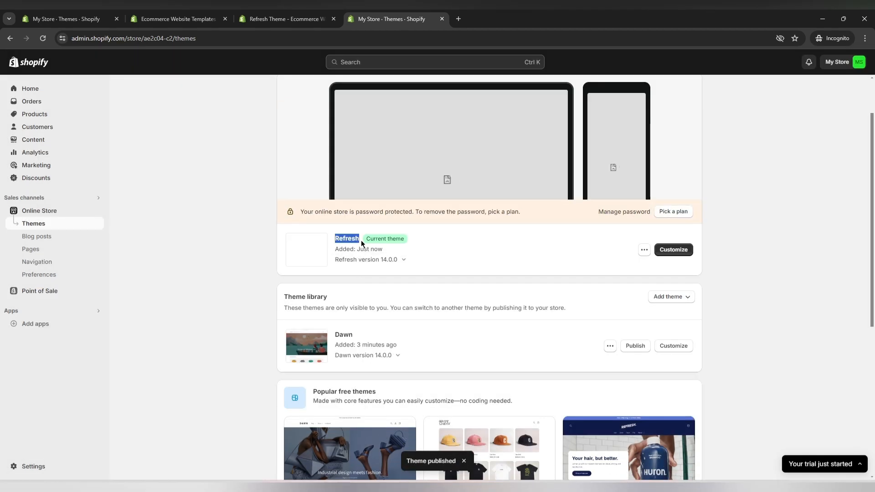
click(418, 249)
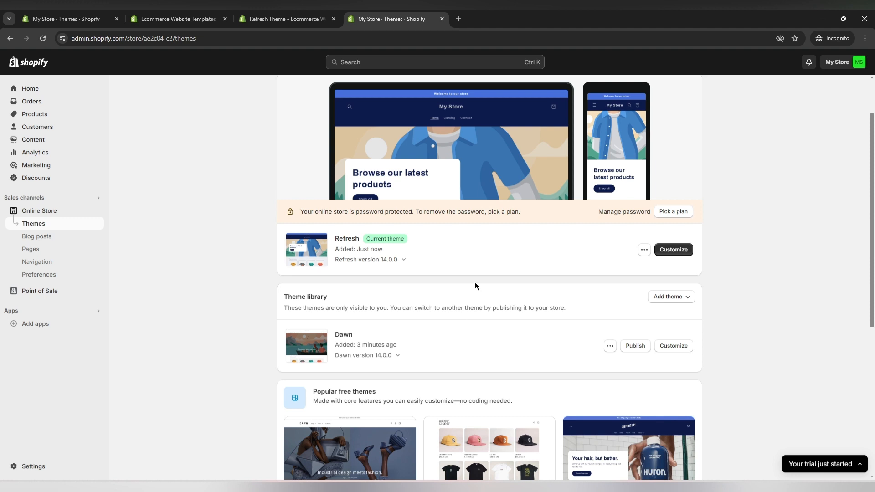
Publish the Dawn theme as the current theme again and remove the Refresh theme from the theme library
click(635, 346)
click(553, 349)
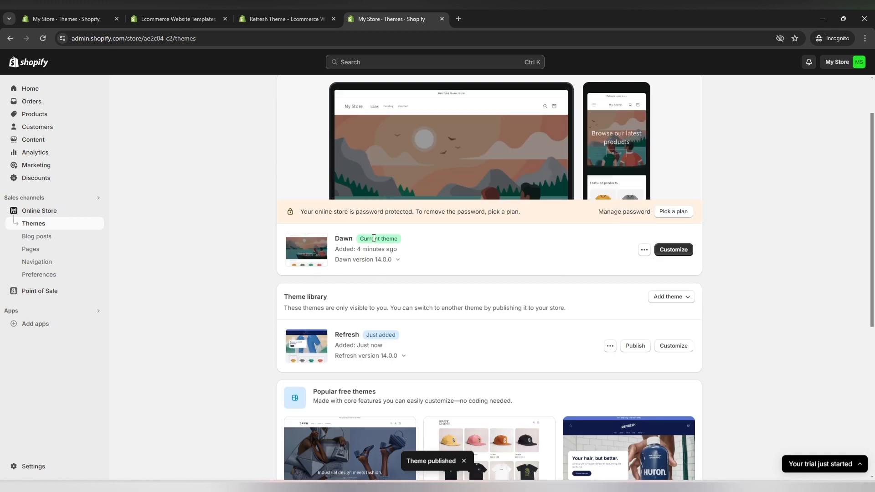
click(611, 347)
click(574, 332)
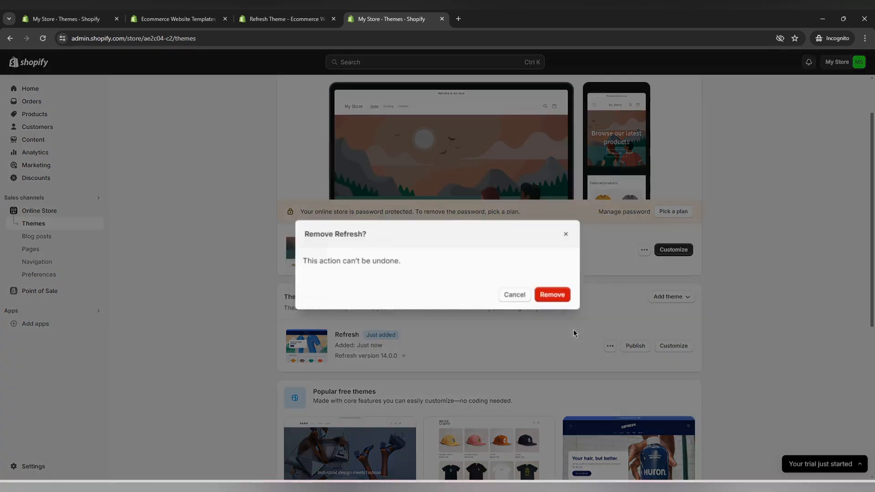
click(549, 298)
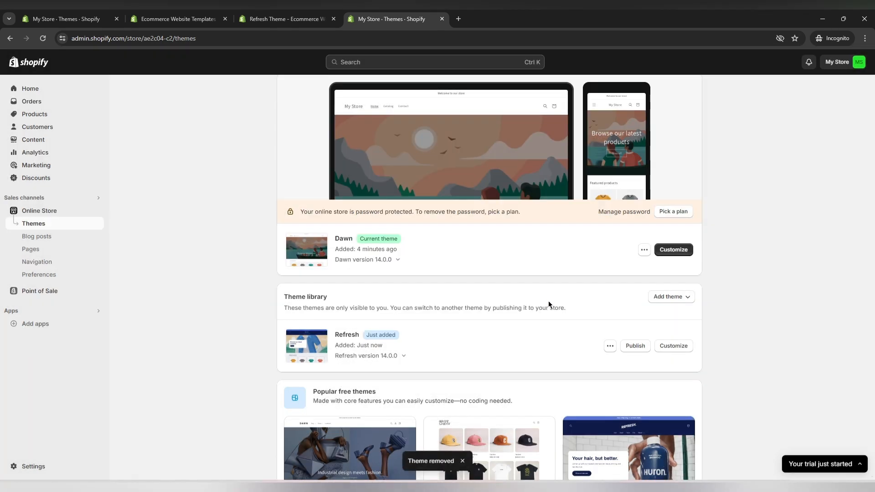
Open the Dawn theme for customization in a new tab
scroll(546, 322, up, 1)
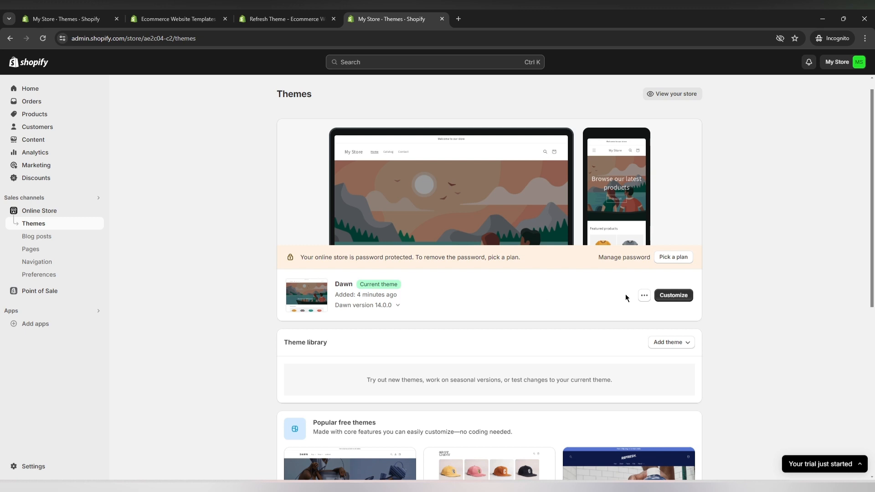
right_click(662, 296)
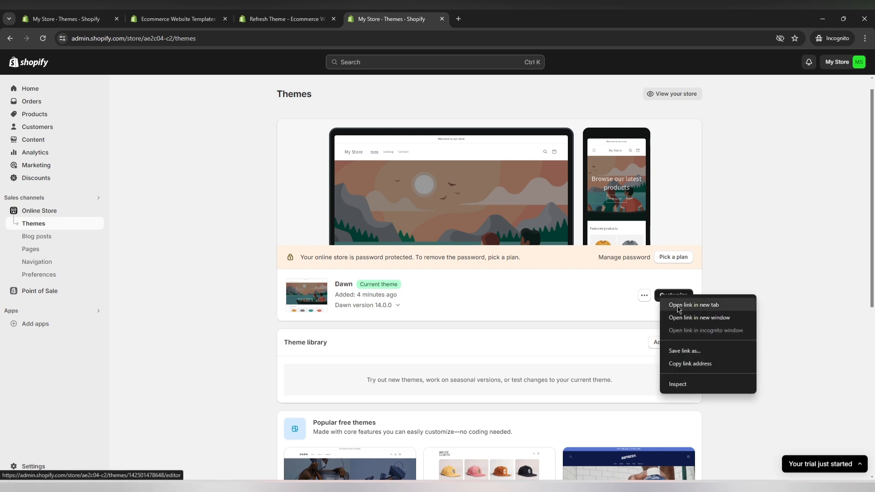
click(679, 309)
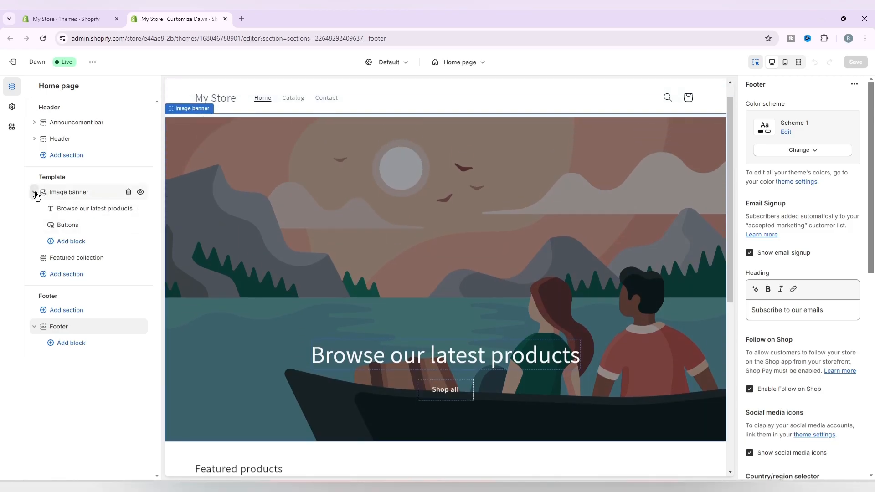
Examine the blocks of the home page's Image banner and the block types that can be added to it
mouse_move(67, 204)
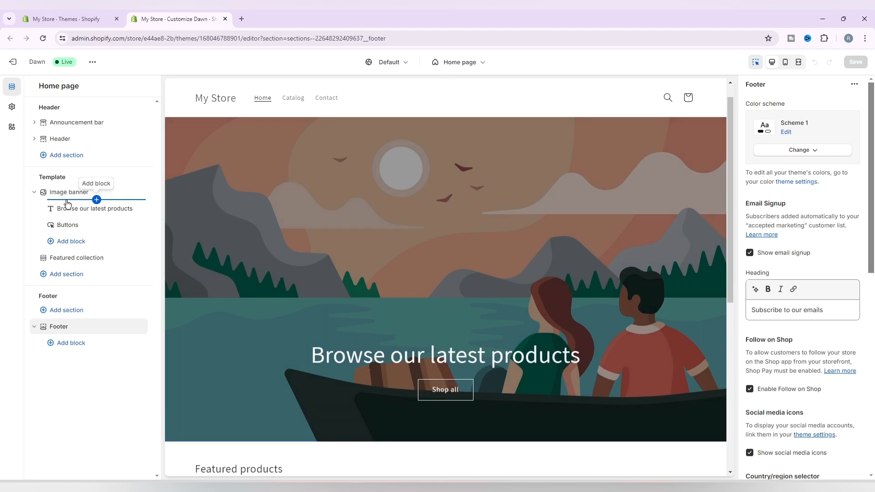
mouse_move(65, 258)
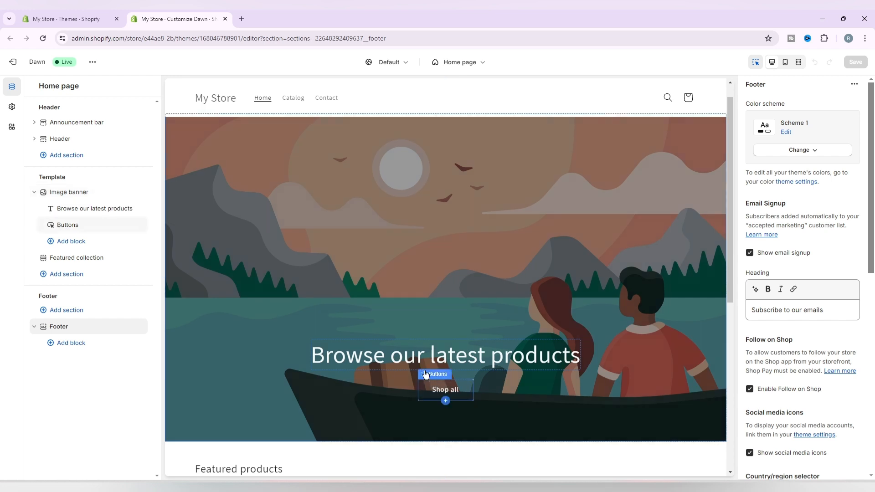
click(75, 243)
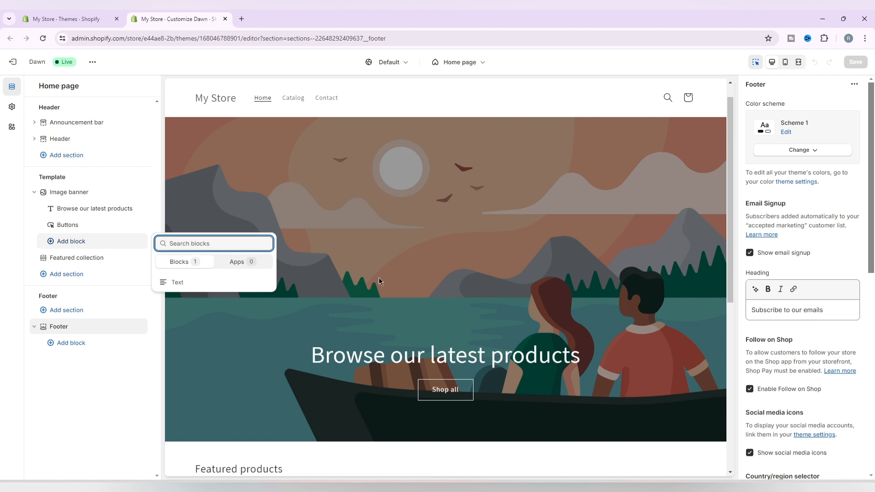
key(Escape)
scroll(510, 267, down, 2)
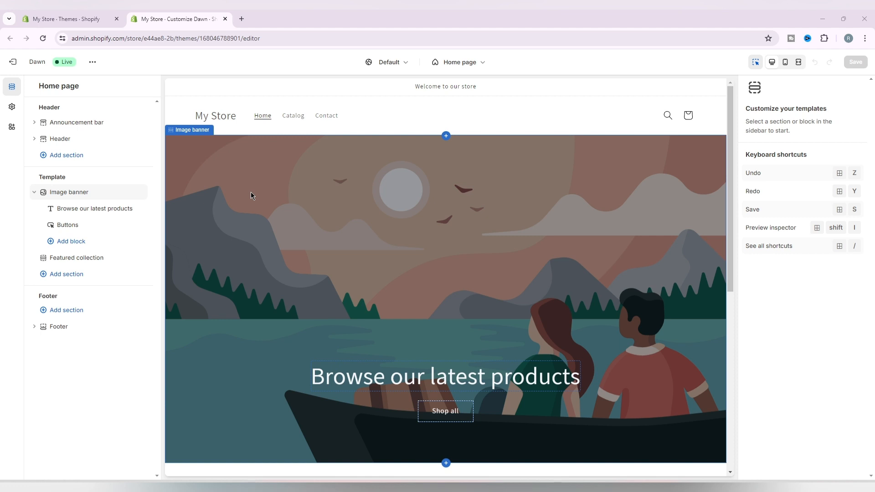
Look over the list of customizable pages and the settings of the home page's Image banner and Footer sections
click(461, 62)
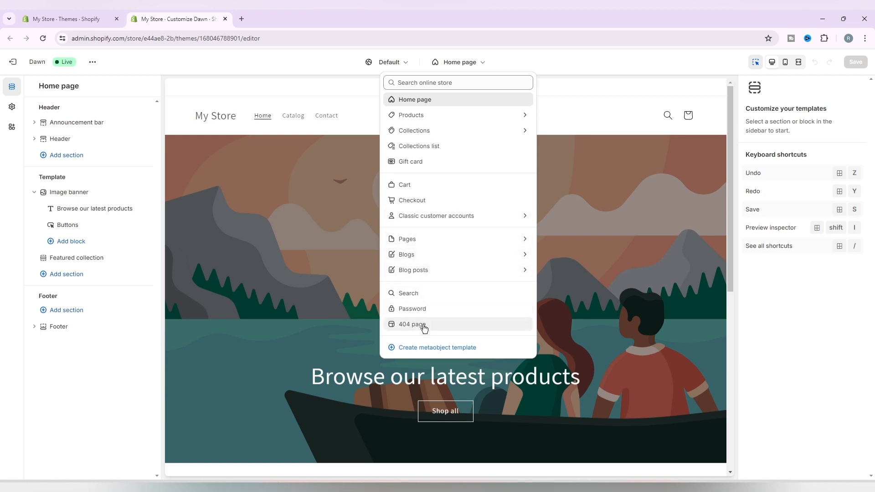
click(356, 214)
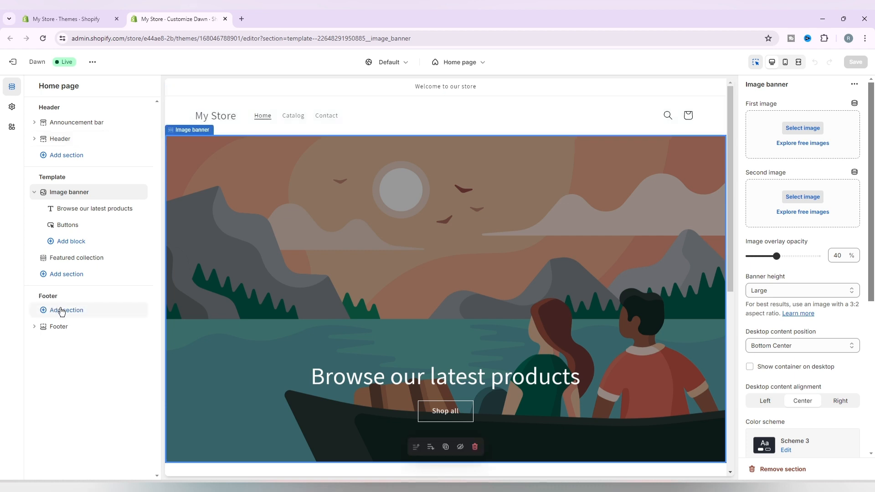
scroll(575, 302, down, 7)
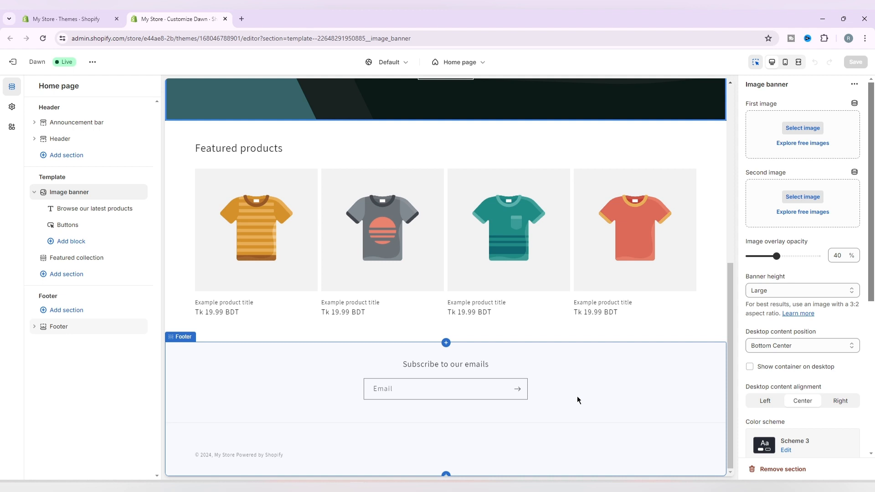
click(388, 390)
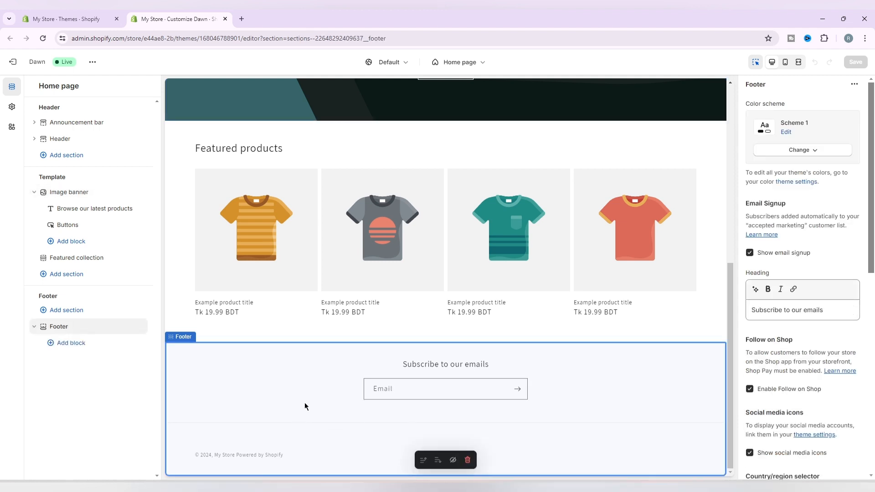
scroll(306, 406, up, 5)
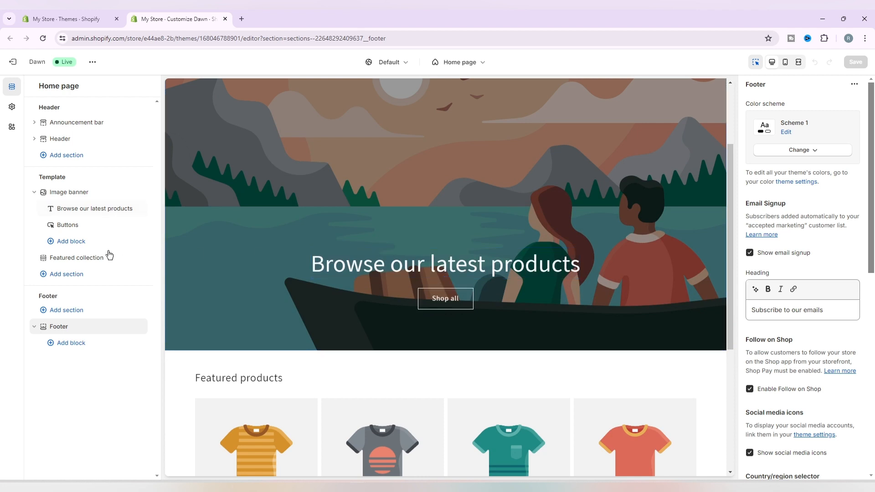
Try out removing the Featured collection section from the home page and undoing the removal
click(80, 274)
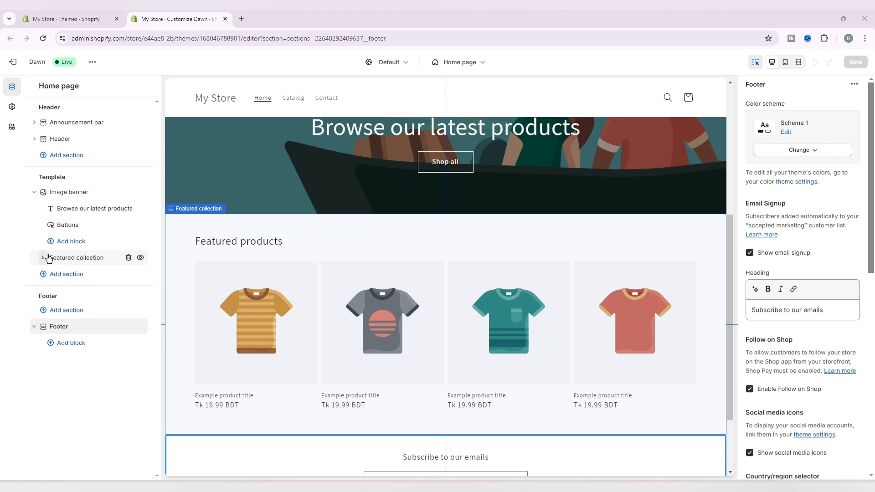
mouse_move(86, 259)
mouse_down()
mouse_move(84, 189)
mouse_move(73, 263)
mouse_up()
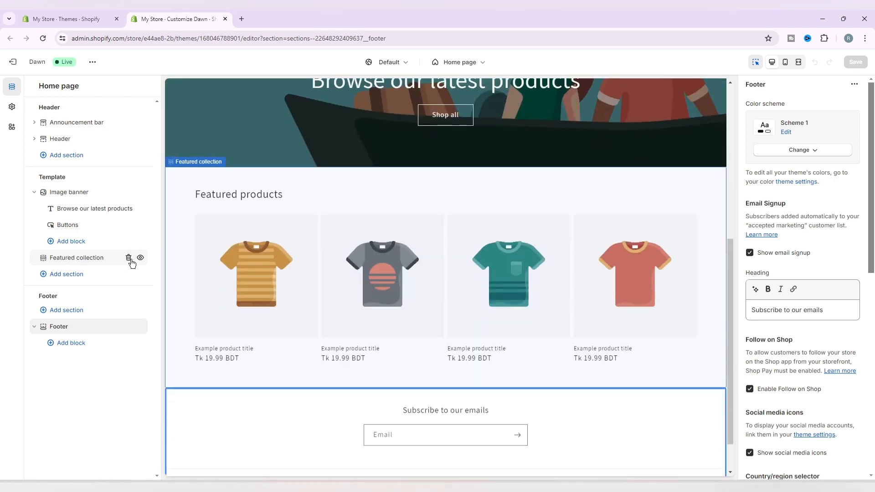
click(131, 259)
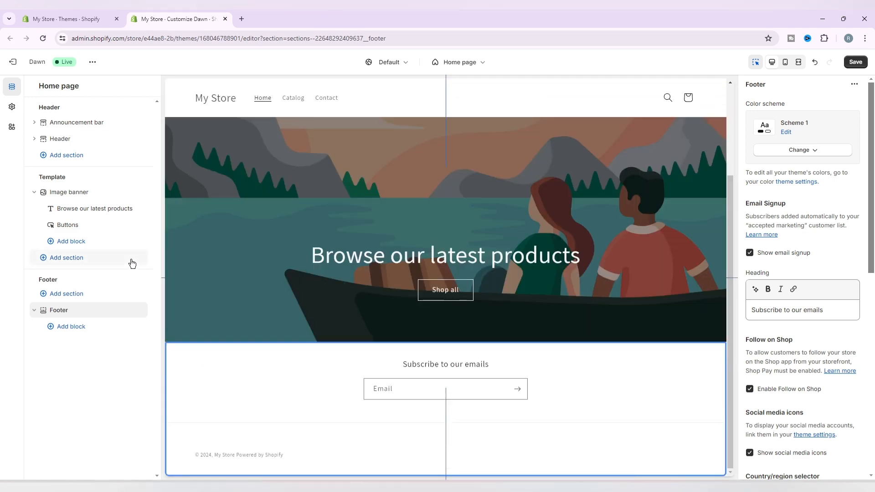
key(ctrl+z)
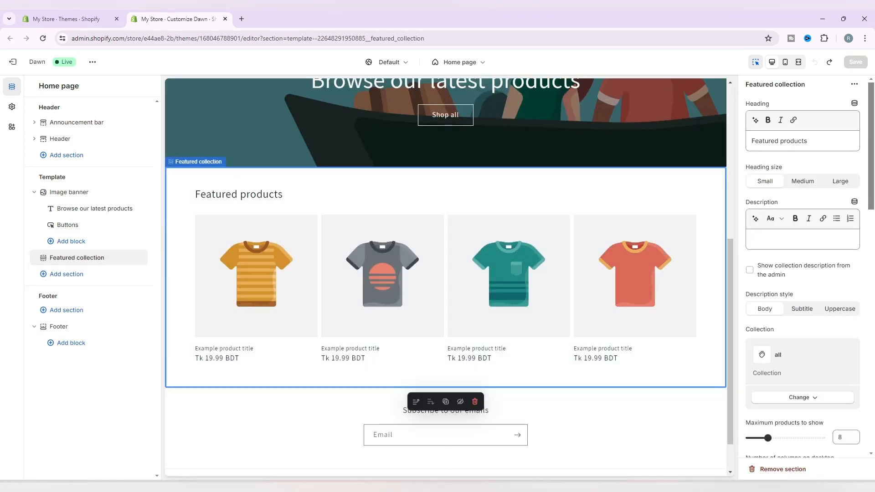
click(784, 470)
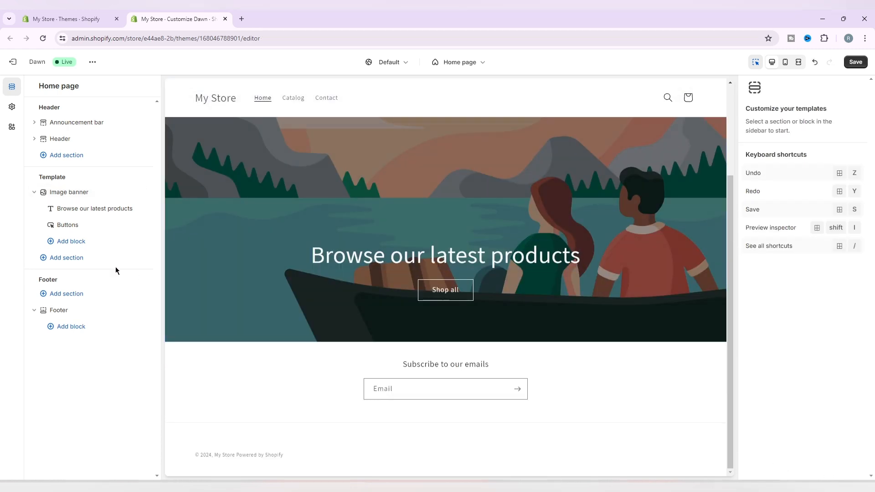
scroll(479, 269, up, 3)
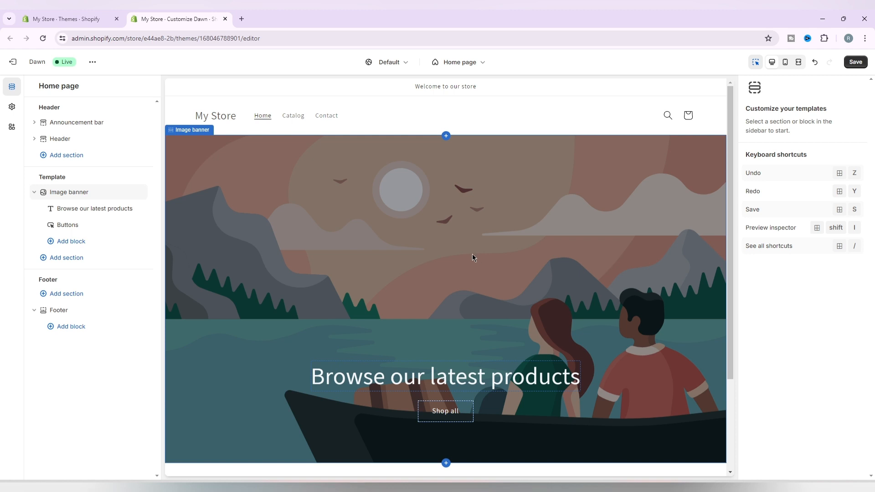
Find the Slideshow section by searching for "slid" and add it to the home page template
click(488, 250)
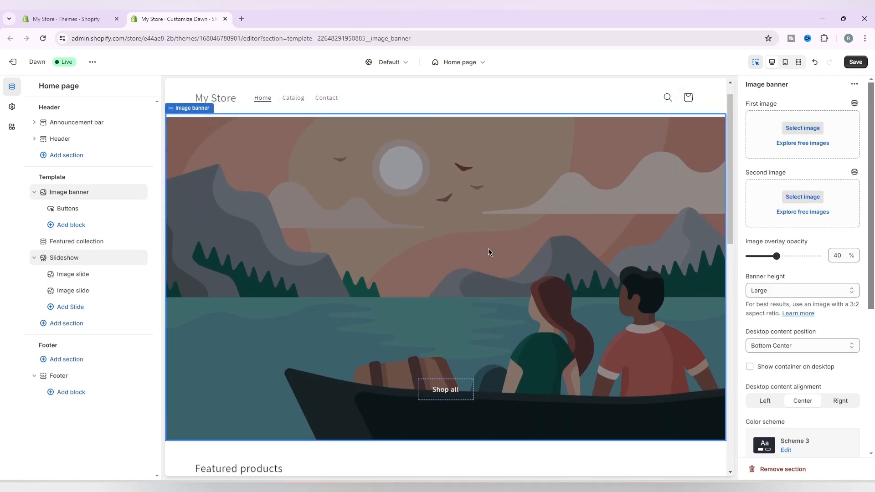
click(126, 192)
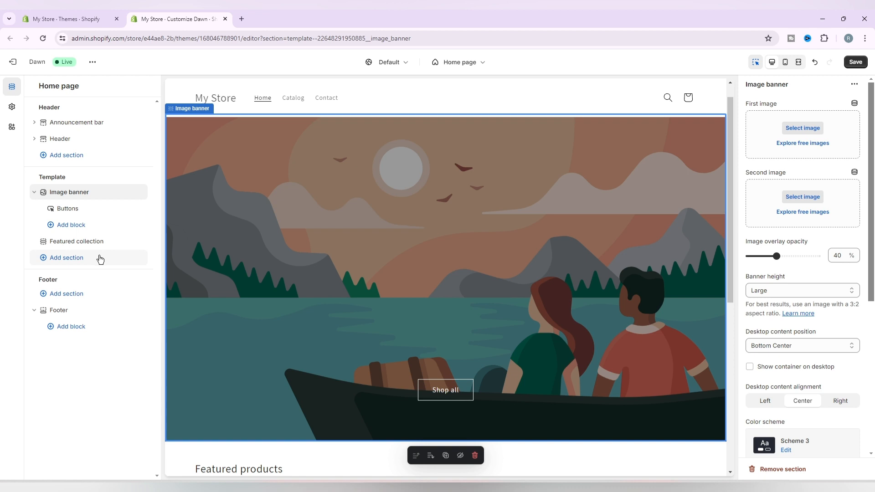
click(101, 258)
text(slid)
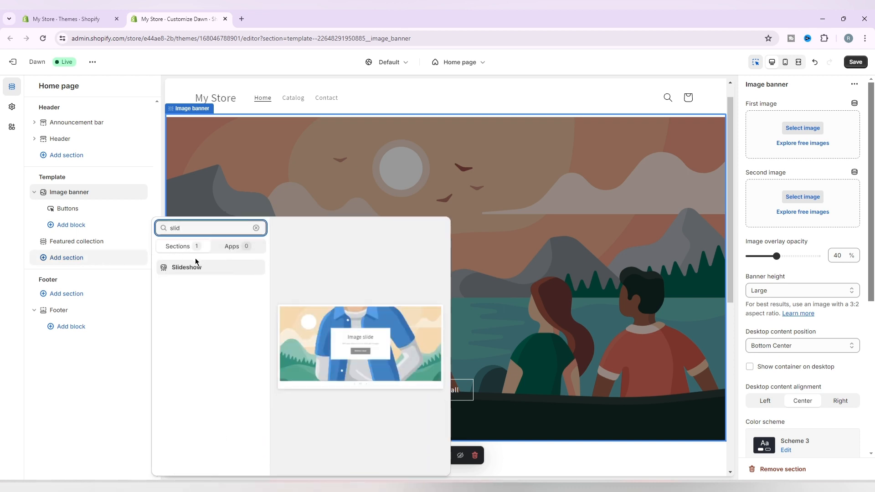
click(196, 272)
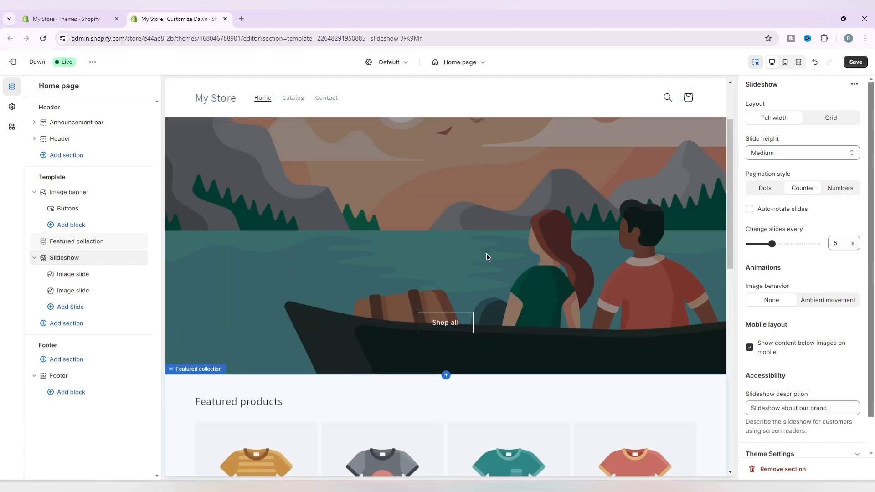
Remove the Image banner section and move the Featured collection section below the Slideshow
click(128, 192)
scroll(562, 252, down, 5)
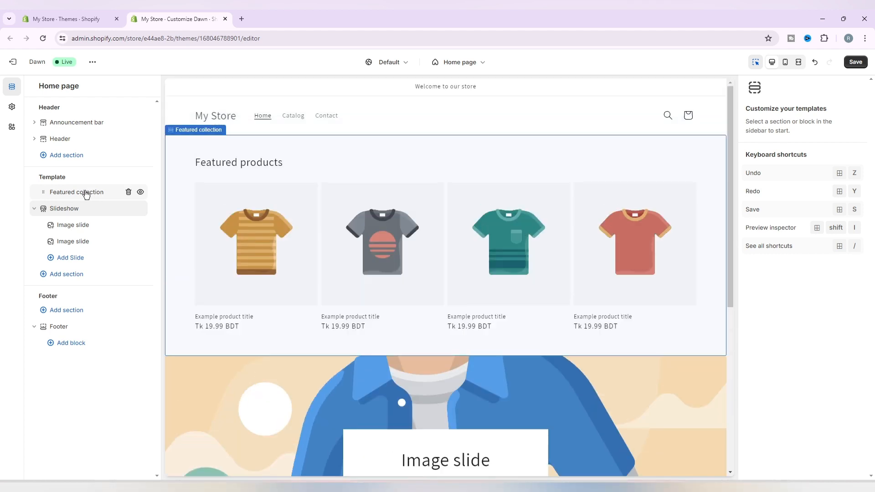
drag(86, 193, 86, 273)
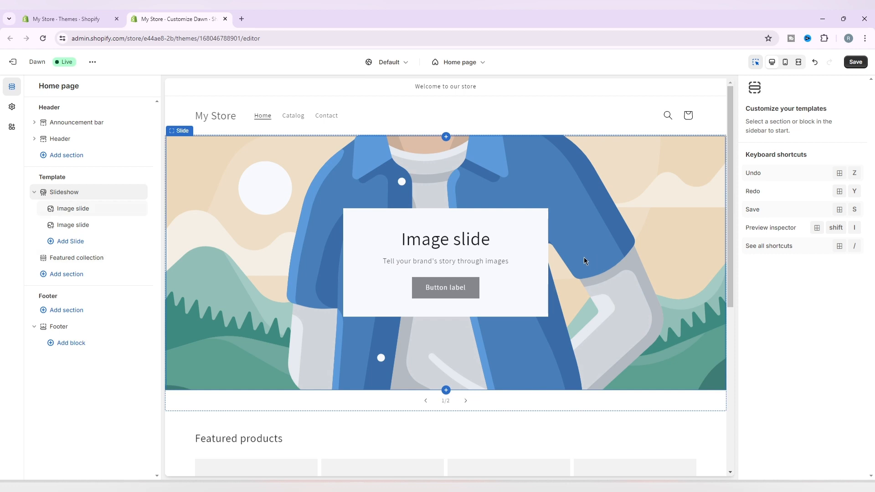
Upload the four slide images and set the 1_1 image as the first slide's picture
click(445, 294)
click(804, 128)
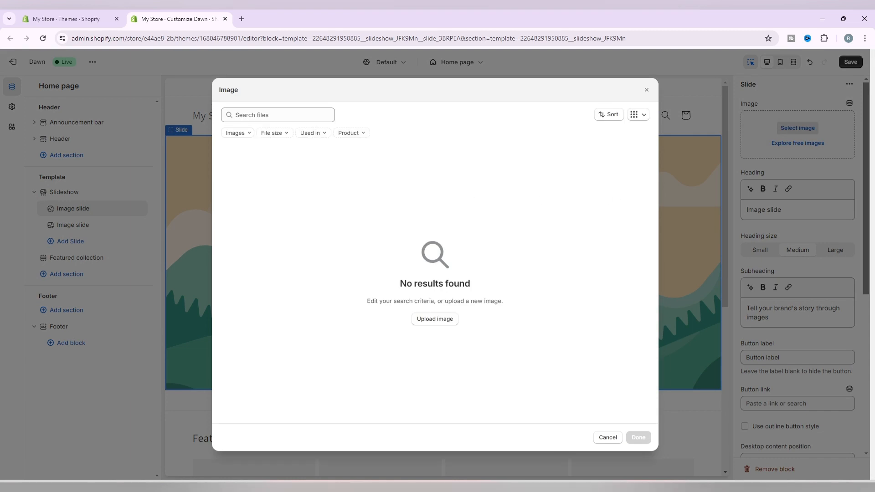
drag(1, 424, 388, 259)
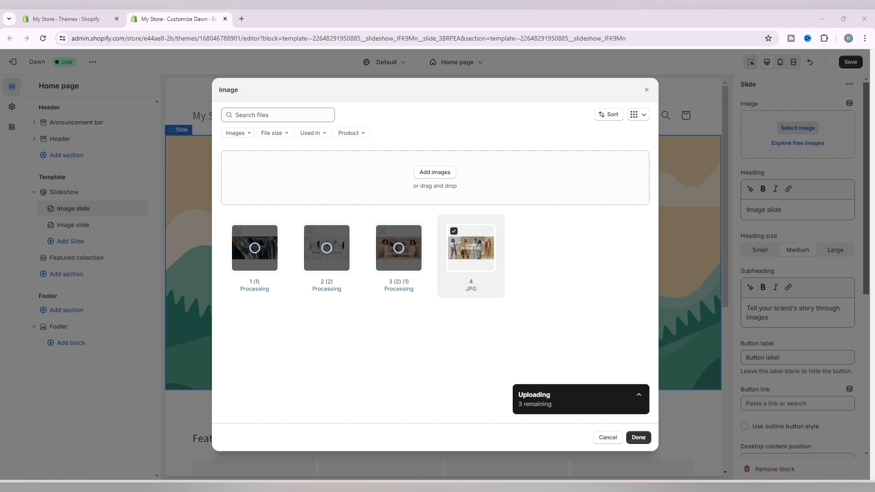
click(639, 438)
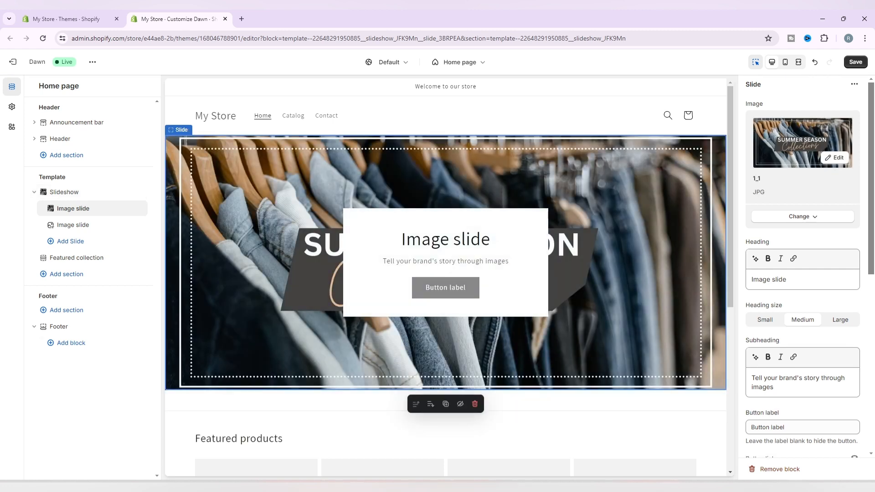
Add two more image slides to the Slideshow and preview its second slide
click(76, 246)
click(71, 259)
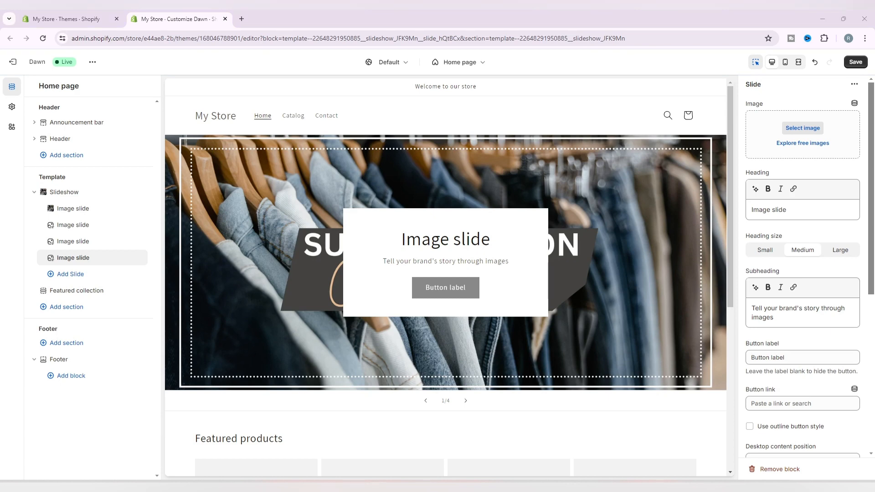
click(465, 401)
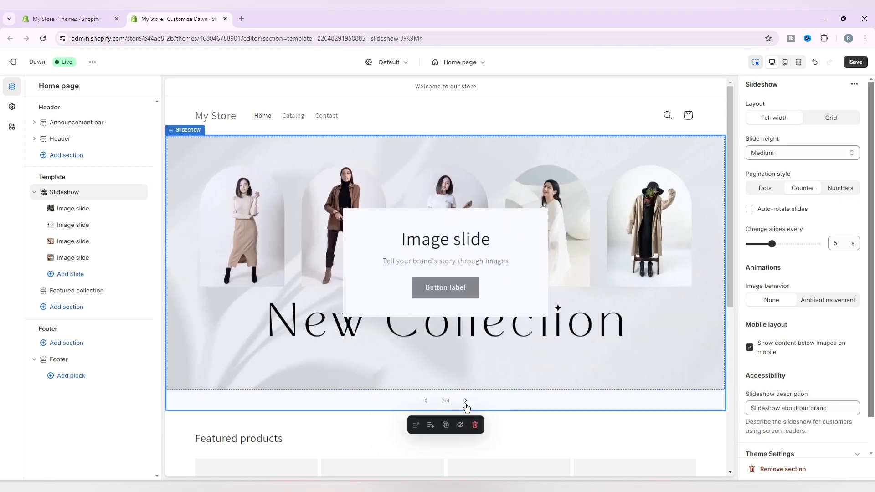
Preview the remaining slides, then hide the first slide's desktop container and position its content at Bottom left with Left alignment
click(465, 402)
click(465, 401)
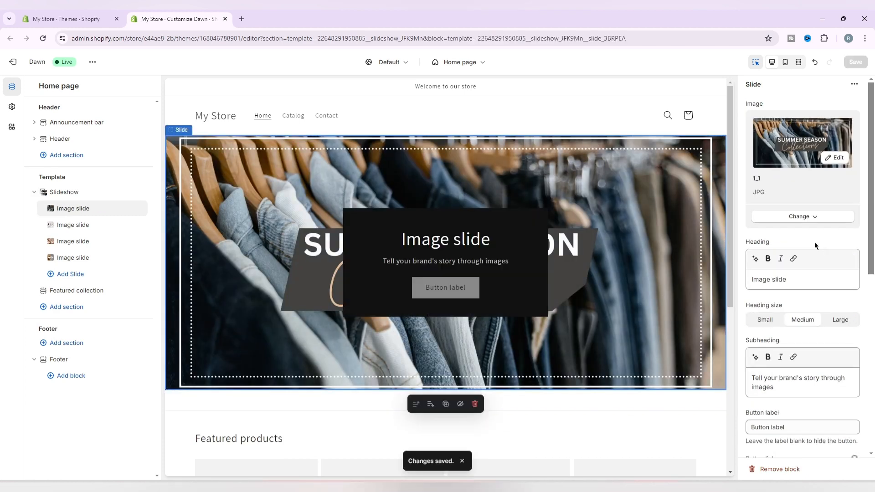
scroll(814, 246, down, 7)
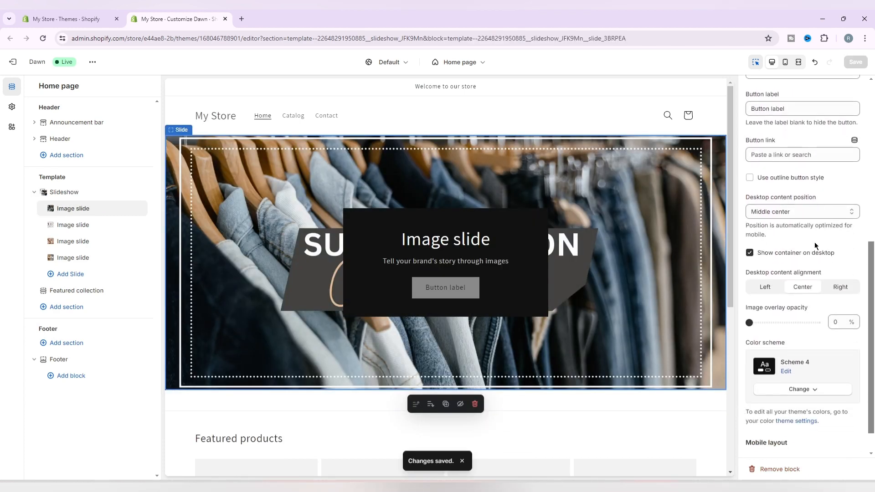
click(751, 252)
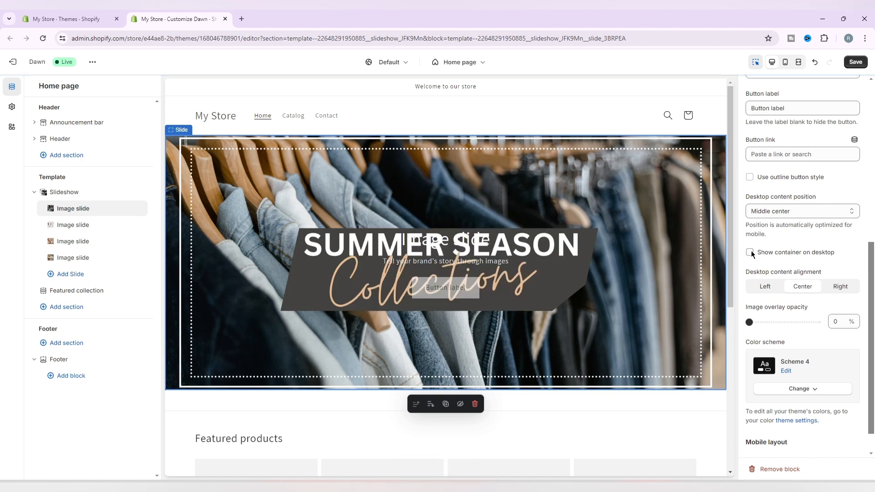
click(775, 211)
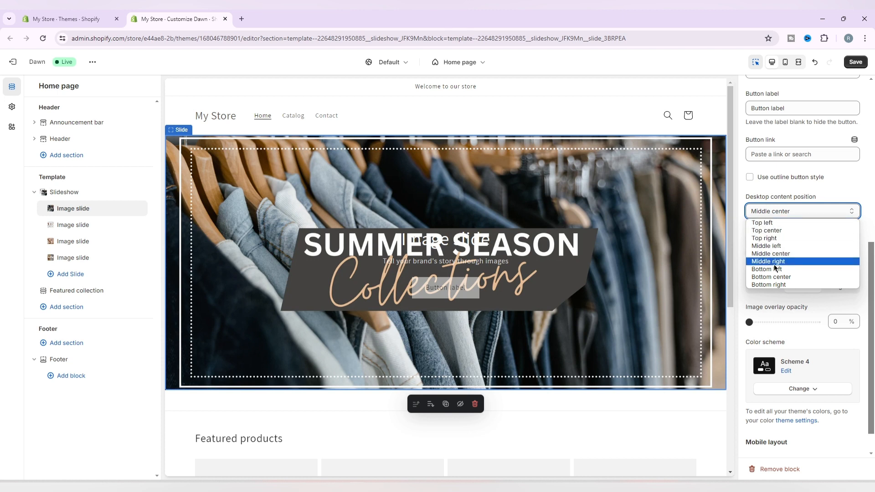
click(774, 269)
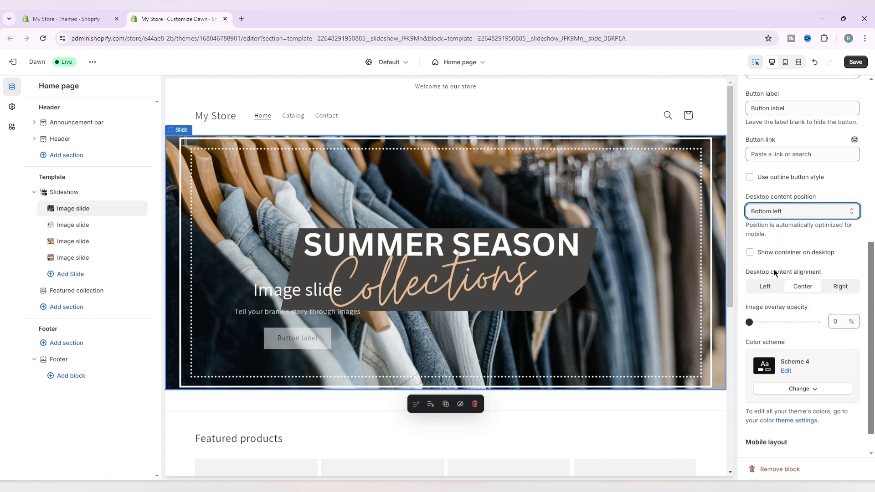
Set the first slide's heading to "summer season" in bold and clear its subheading
scroll(811, 260, up, 4)
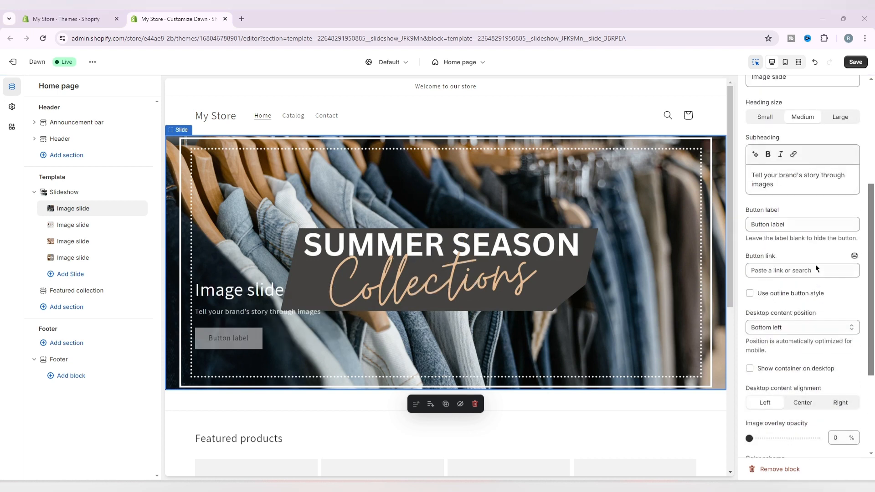
scroll(804, 232, up, 4)
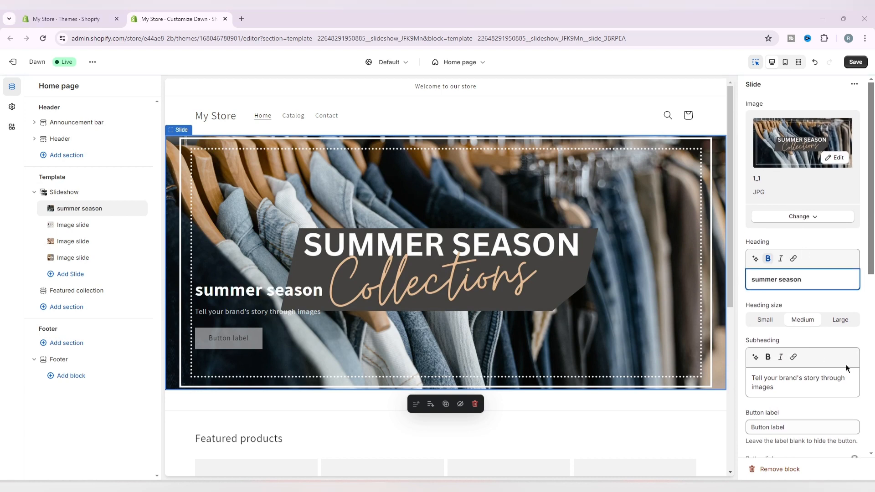
scroll(791, 346, down, 1)
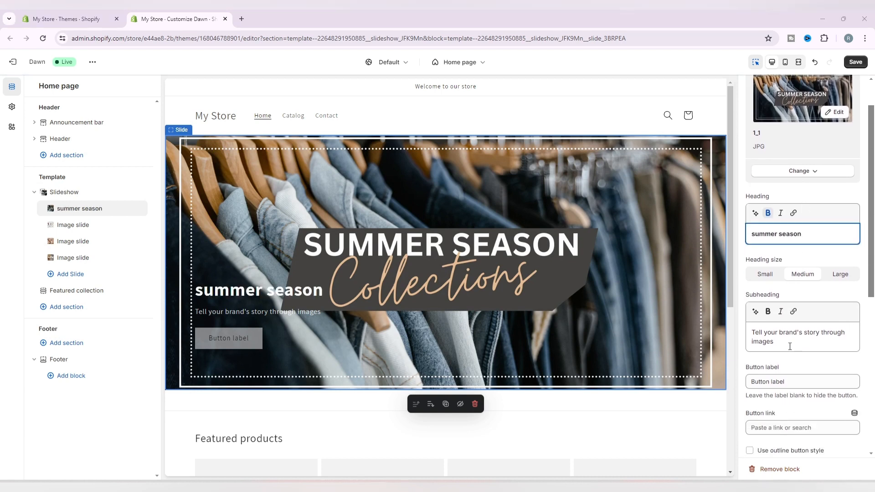
drag(790, 346, 731, 325)
key(BackSpace)
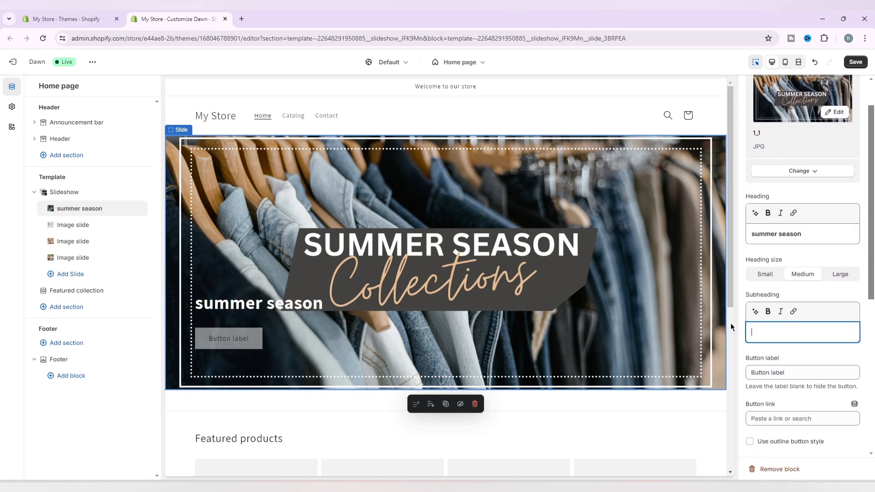
Label the first slide's button "shop now" and link it to All products
key(Tab)
text(shop now)
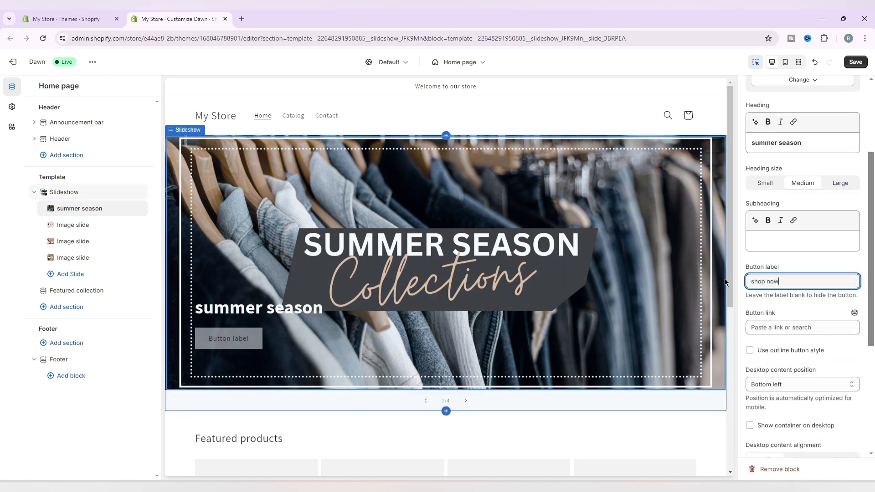
click(803, 327)
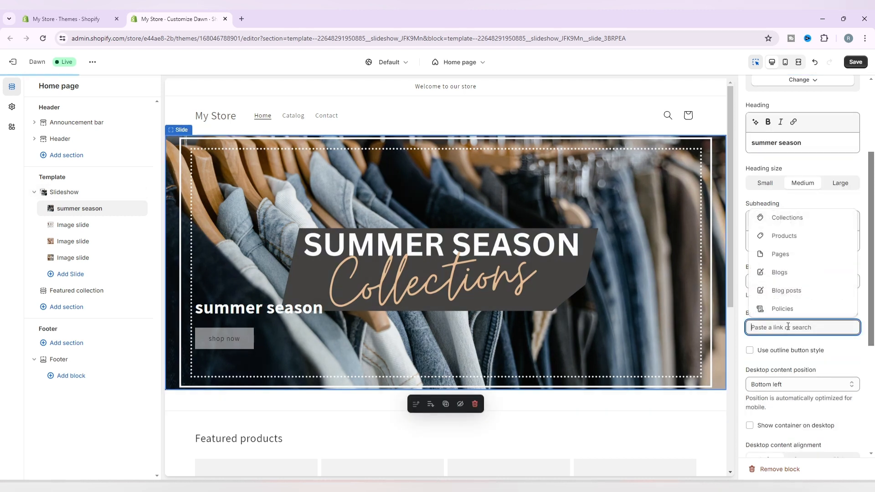
click(792, 235)
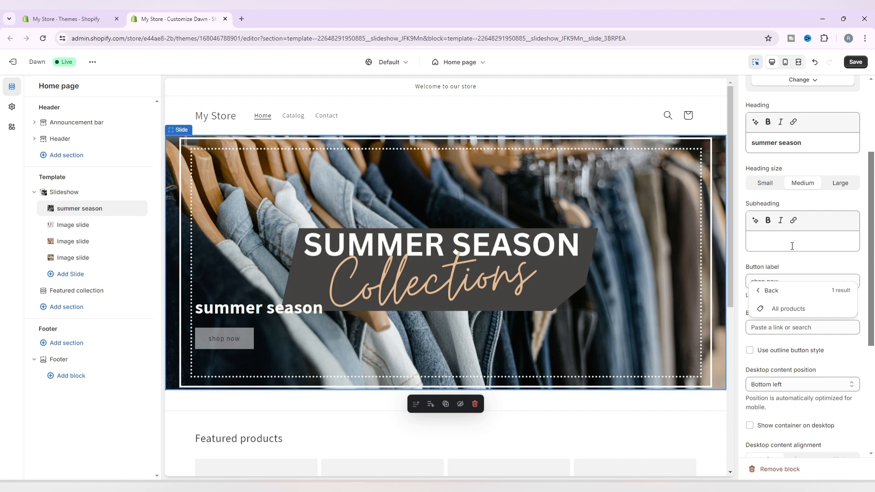
click(790, 308)
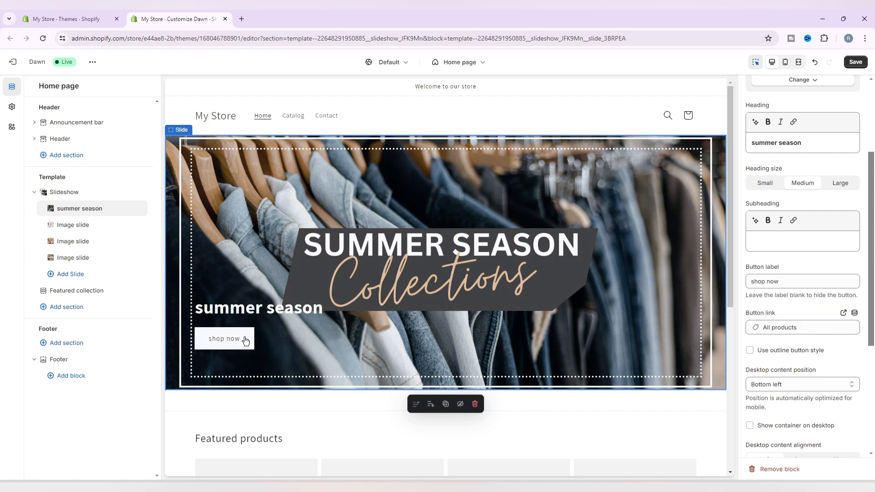
click(534, 402)
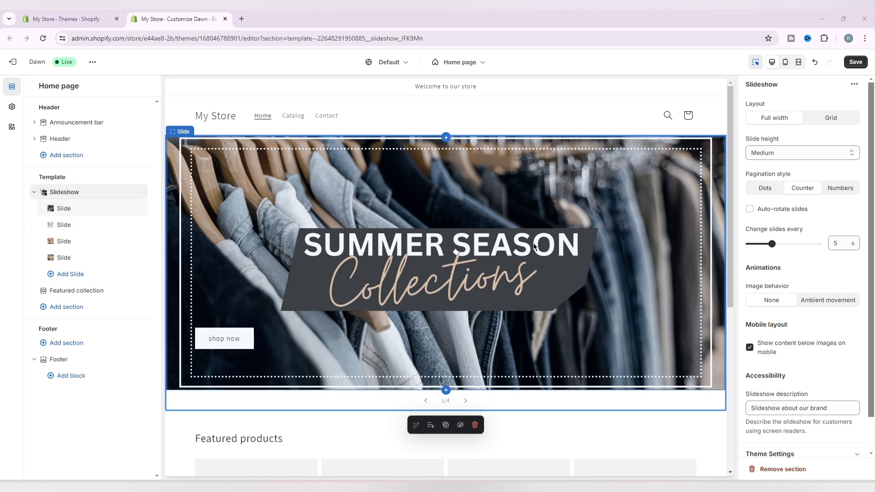
Add a Rich text section between the Slideshow and the Featured collection
scroll(545, 281, down, 1)
scroll(544, 281, down, 5)
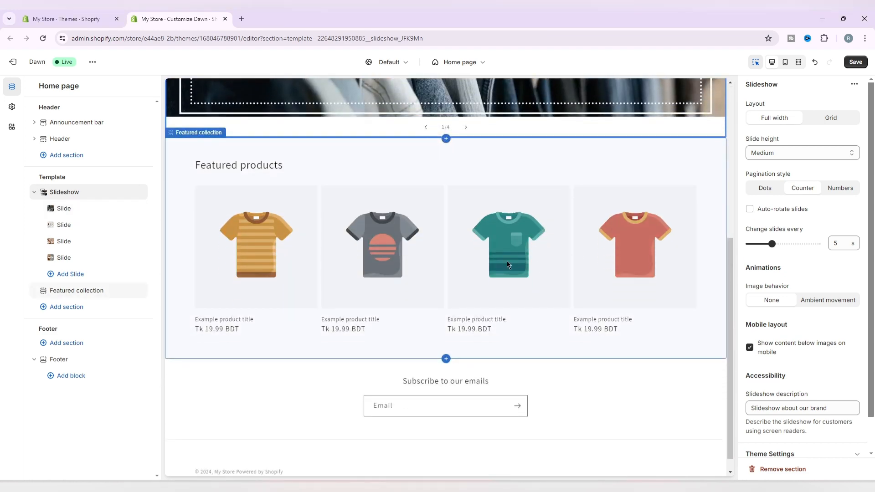
click(507, 261)
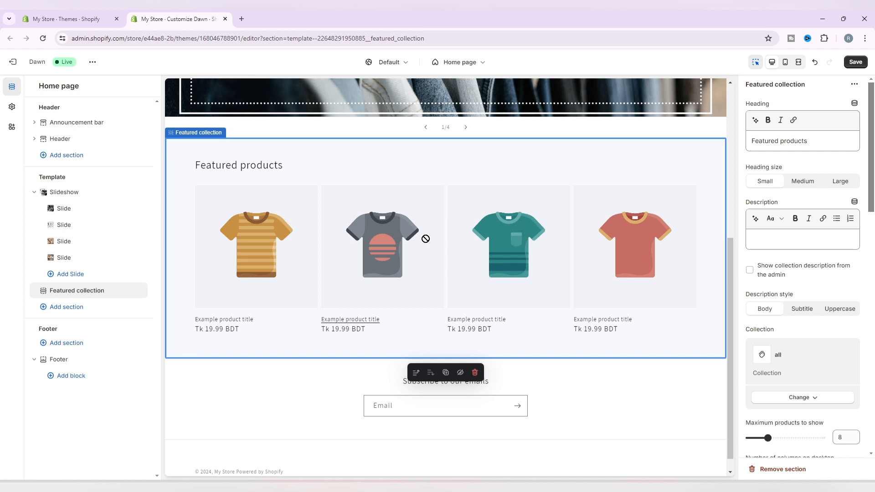
scroll(474, 223, up, 2)
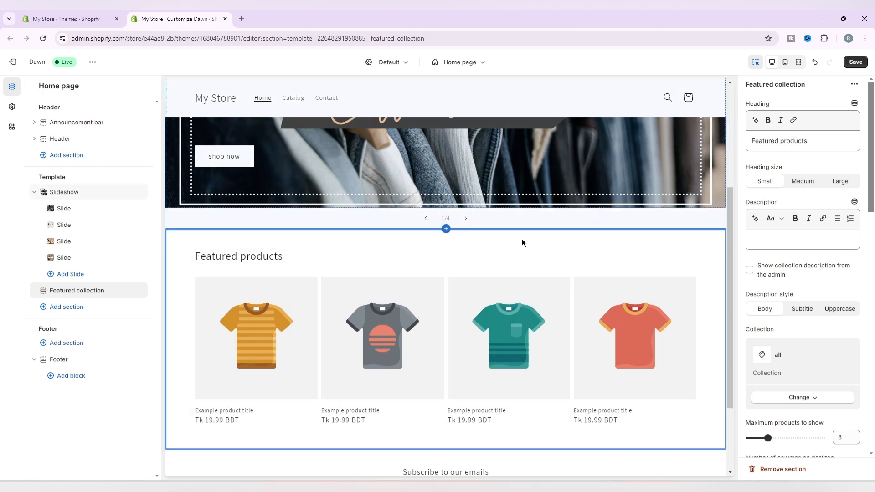
click(444, 233)
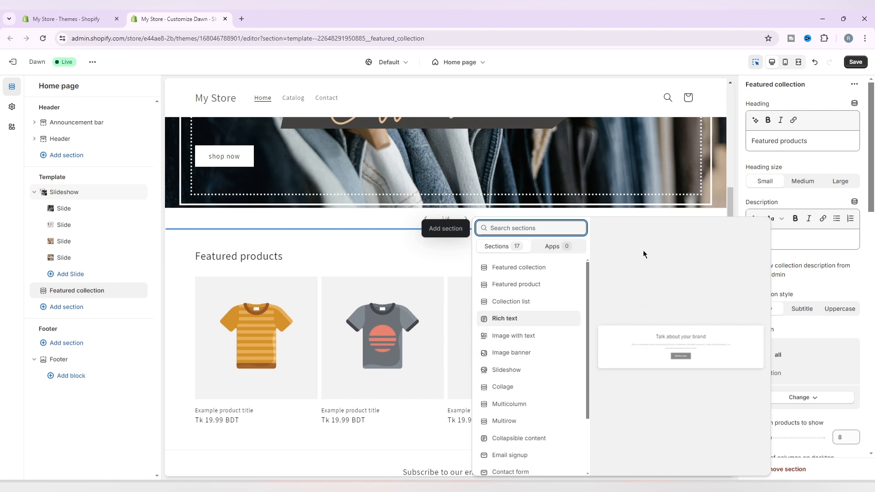
scroll(517, 372, down, 2)
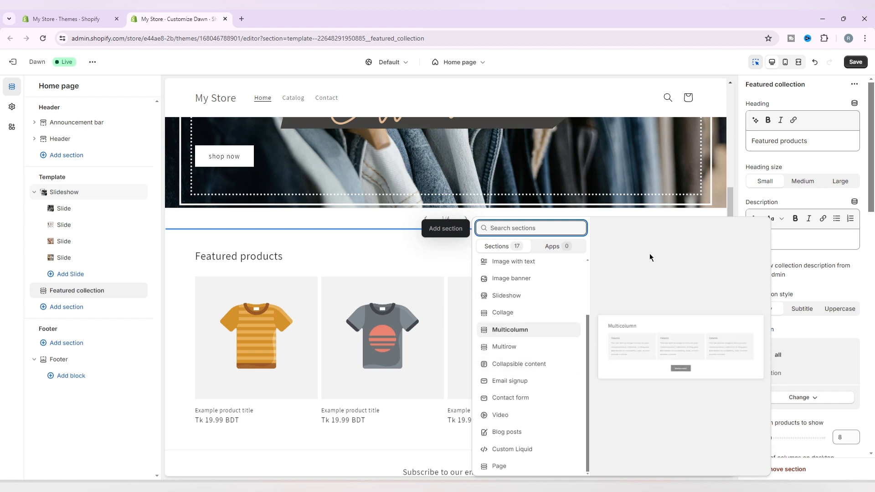
click(652, 194)
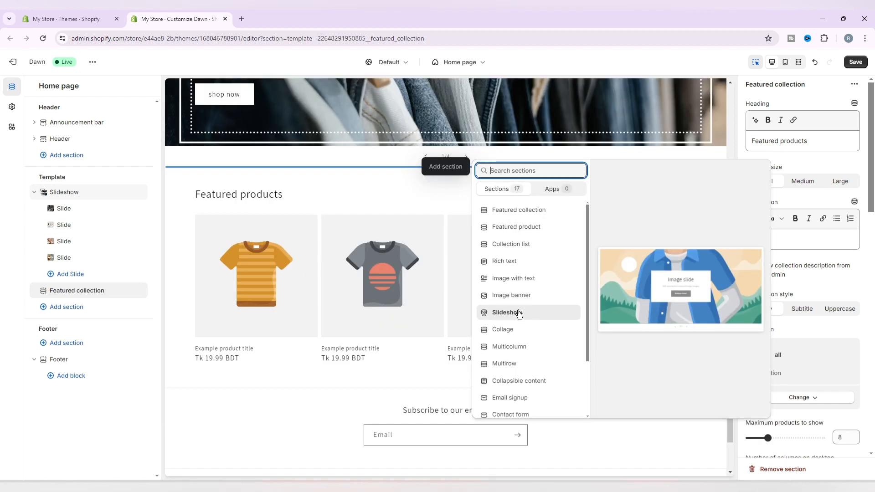
click(511, 265)
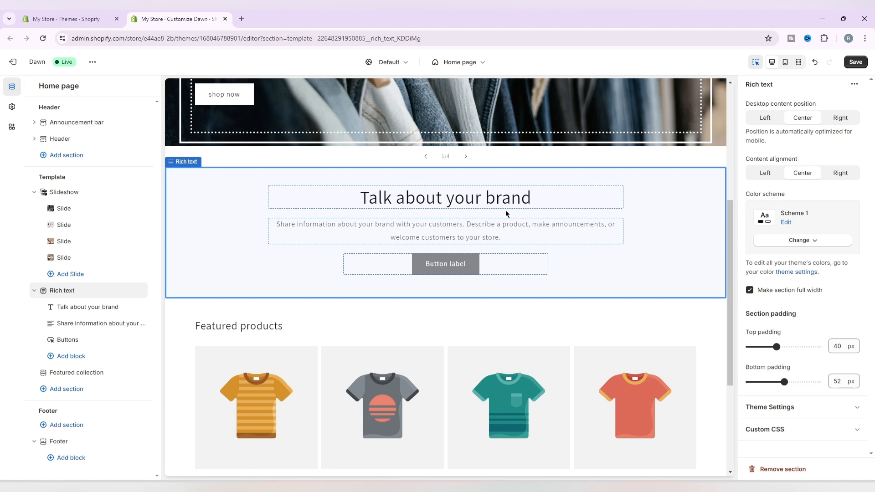
Examine the Footer section's settings, its email signup form and the section types available for the footer
scroll(445, 306, down, 4)
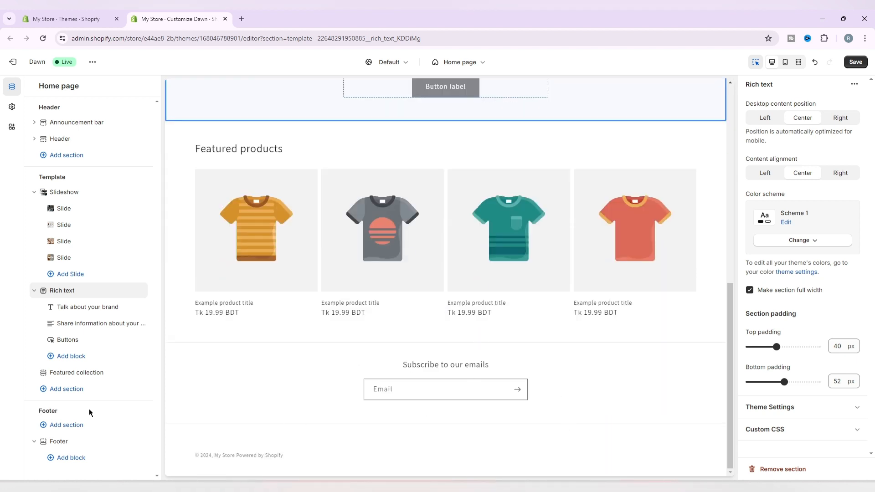
drag(36, 412, 70, 415)
click(558, 401)
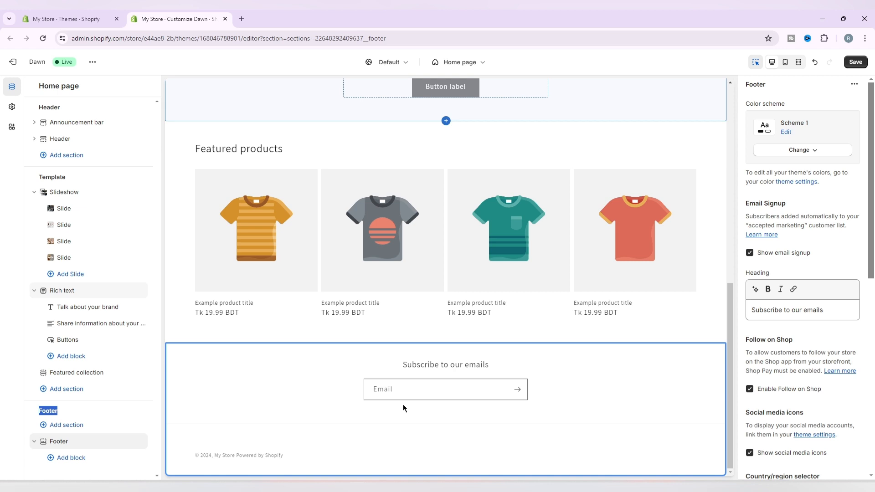
click(433, 395)
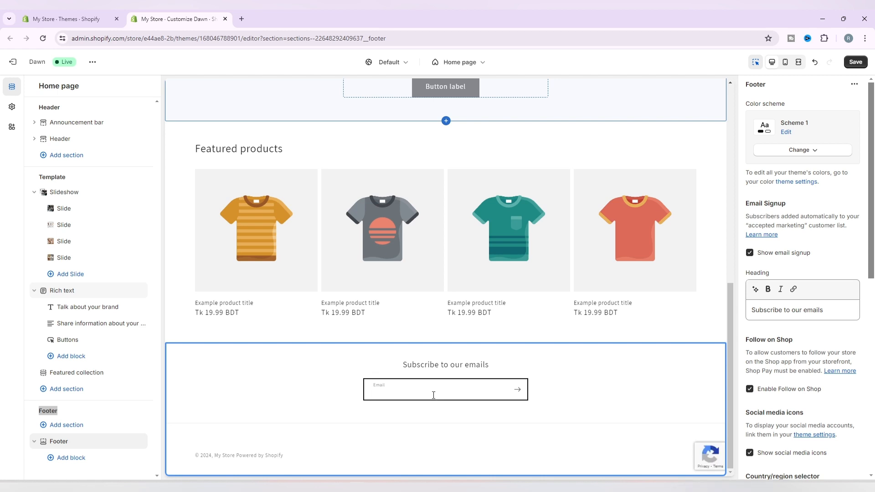
click(287, 419)
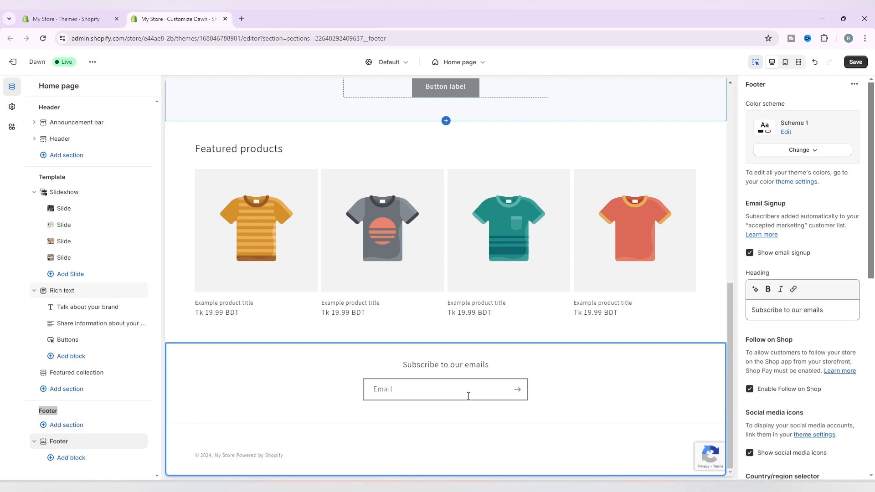
click(86, 426)
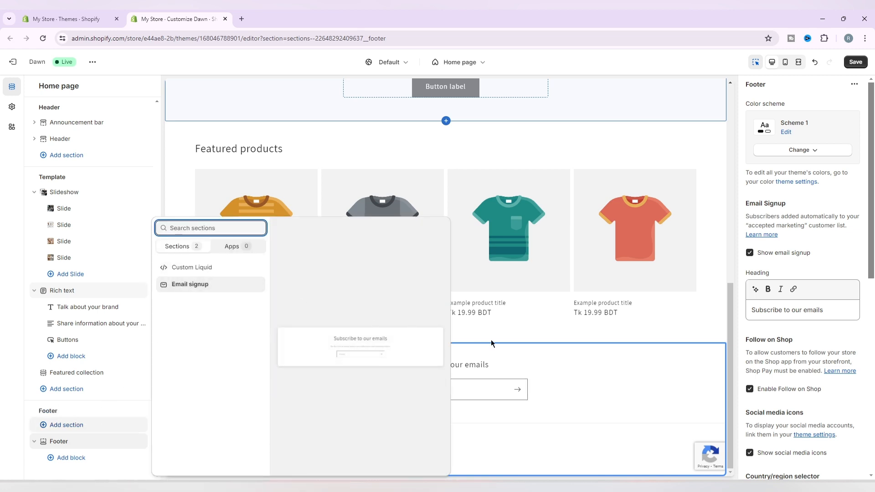
click(576, 386)
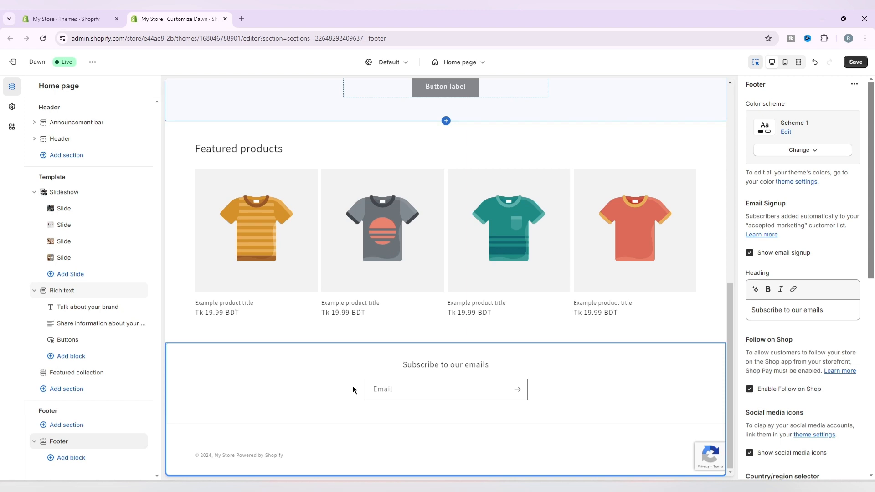
Review the settings of the Announcement bar, its "Welcome to our store" announcement and the Header section with its menu
scroll(256, 229, up, 5)
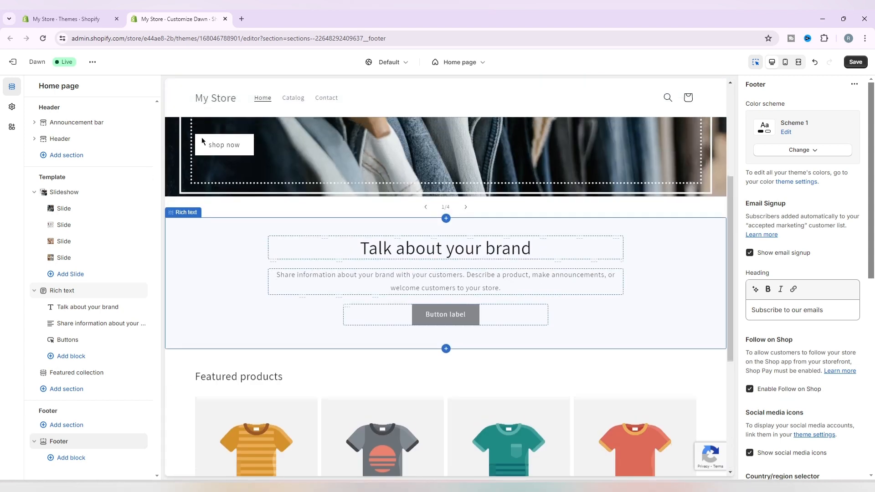
scroll(201, 137, up, 4)
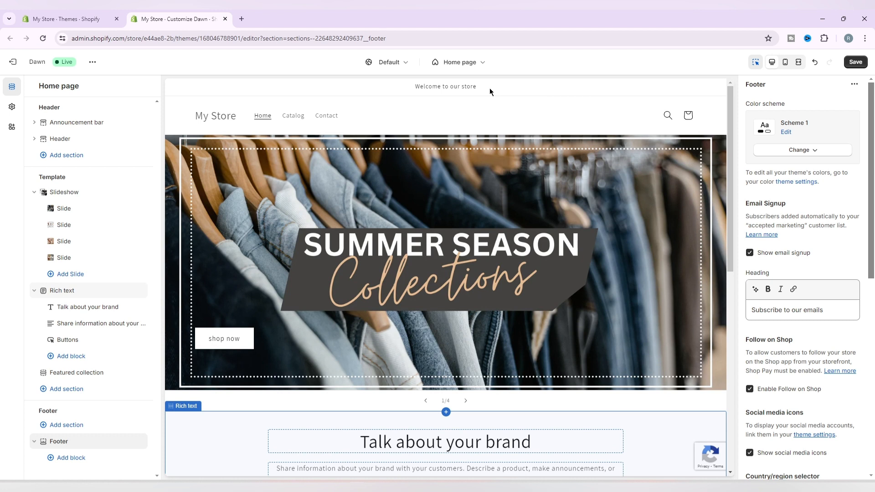
mouse_move(74, 123)
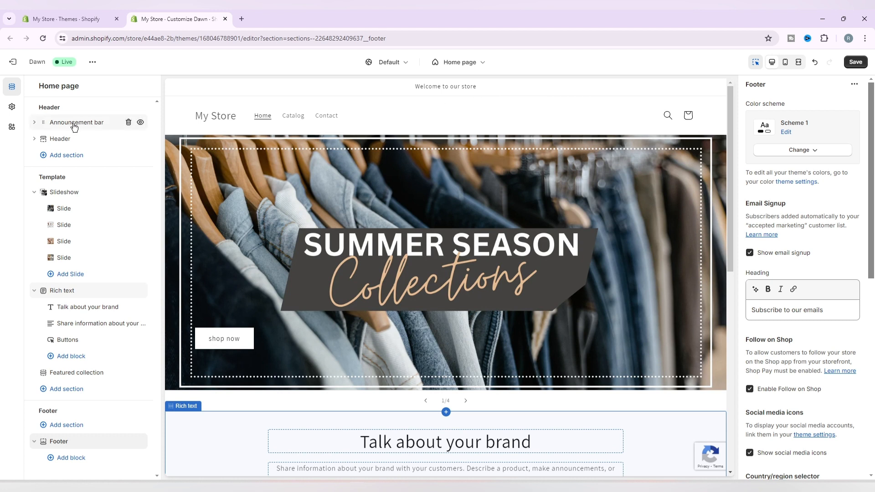
click(71, 126)
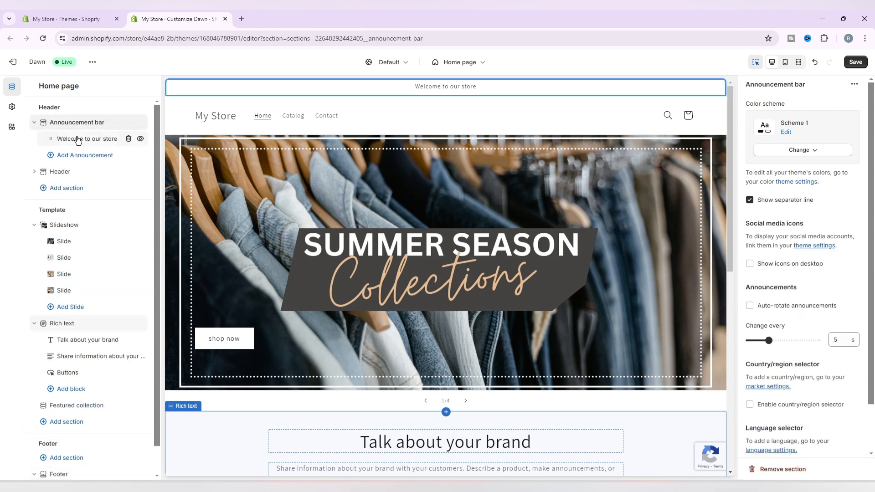
click(78, 139)
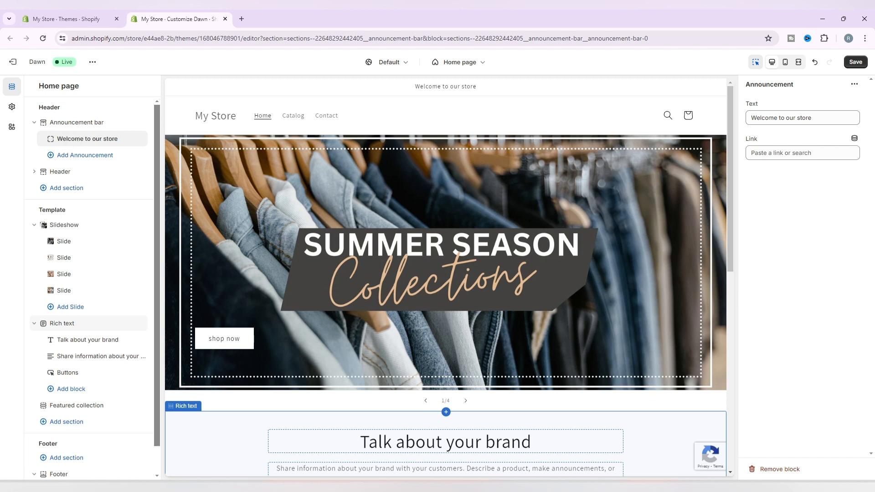
click(69, 172)
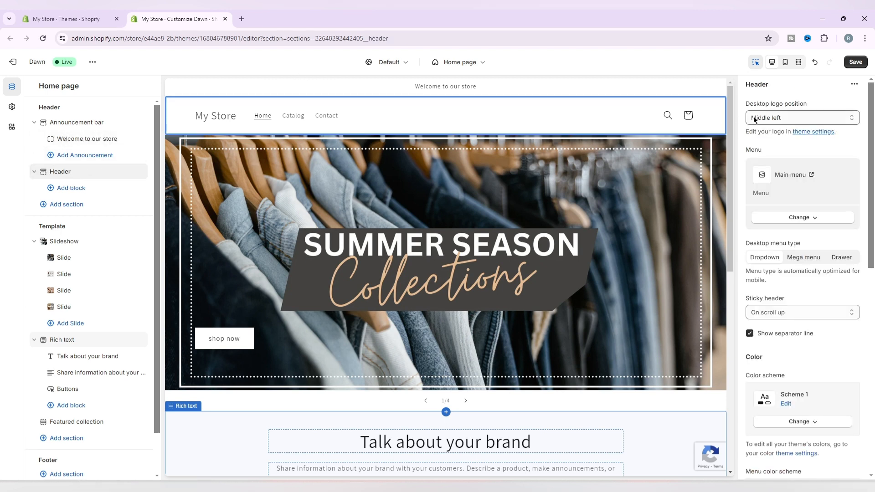
mouse_move(61, 143)
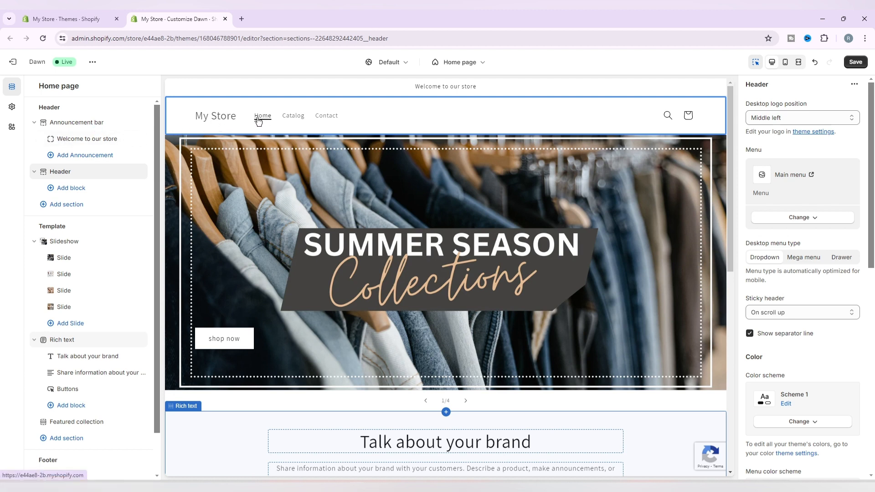
drag(365, 113, 249, 116)
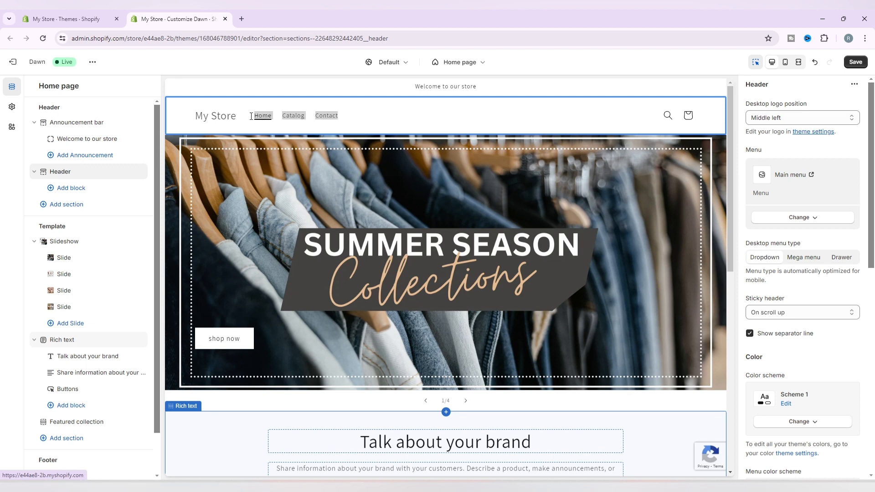
Try a Featured product section between the Rich text and Featured collection sections, and remove it again
drag(251, 116, 364, 114)
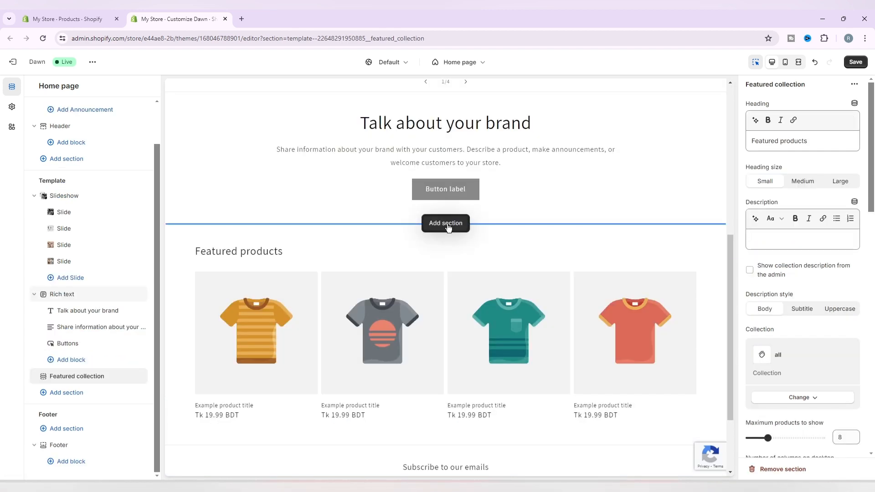
click(445, 224)
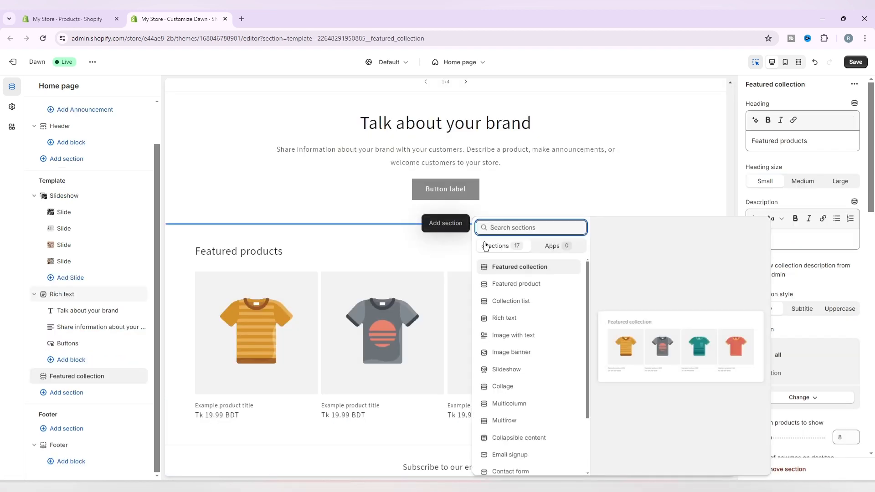
click(532, 284)
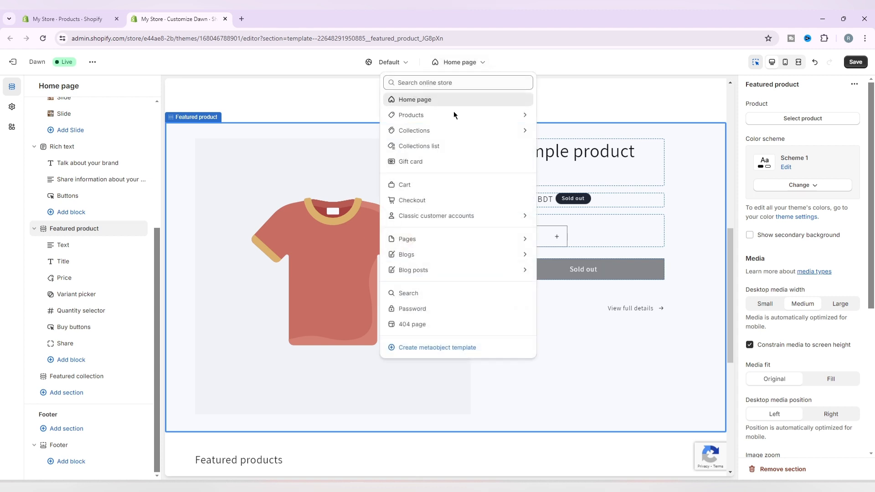
click(319, 235)
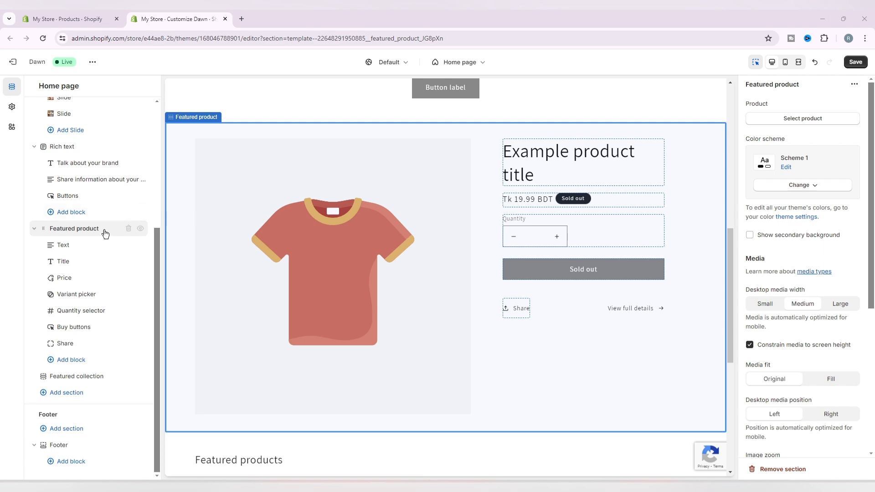
click(126, 228)
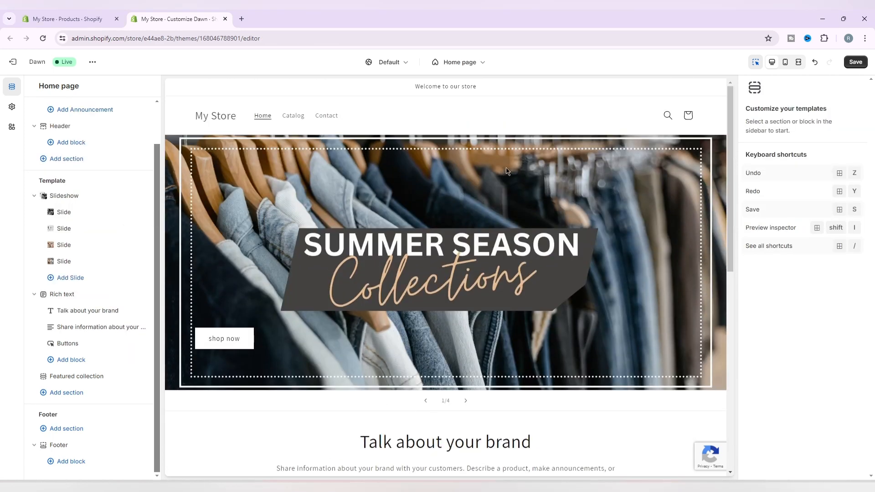
Examine the list of store pages and templates that can be opened in the theme editor
click(455, 62)
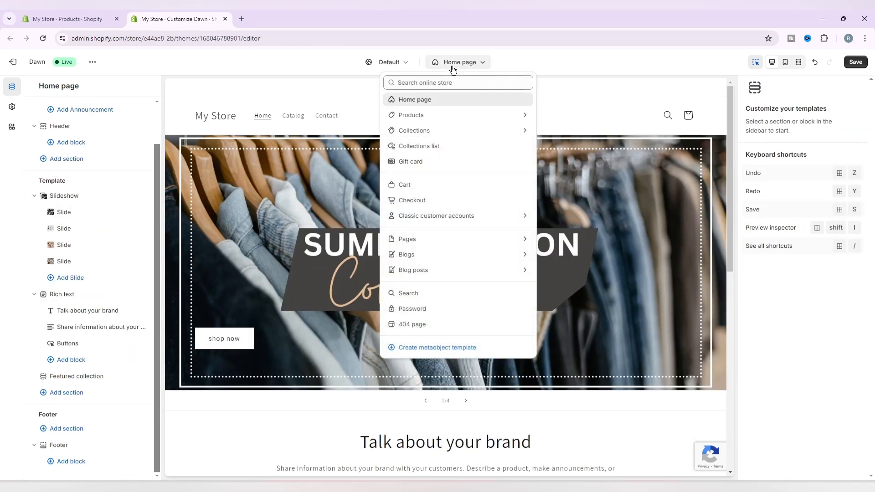
click(445, 114)
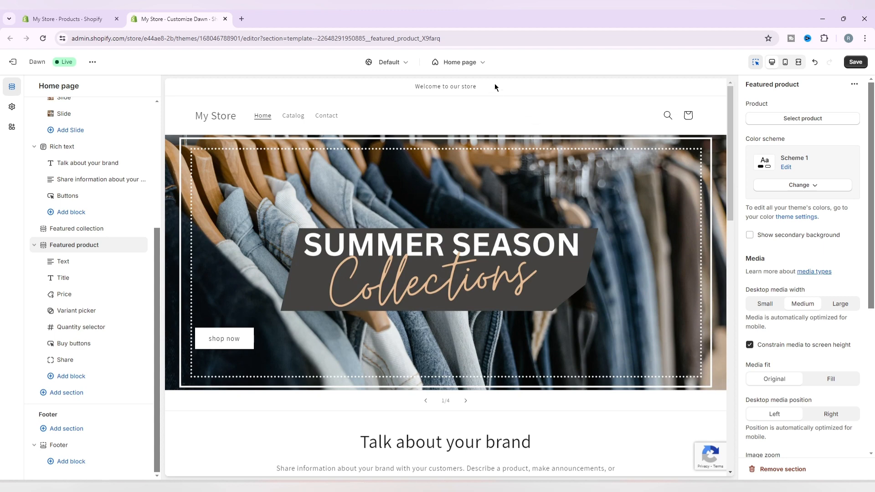
click(468, 60)
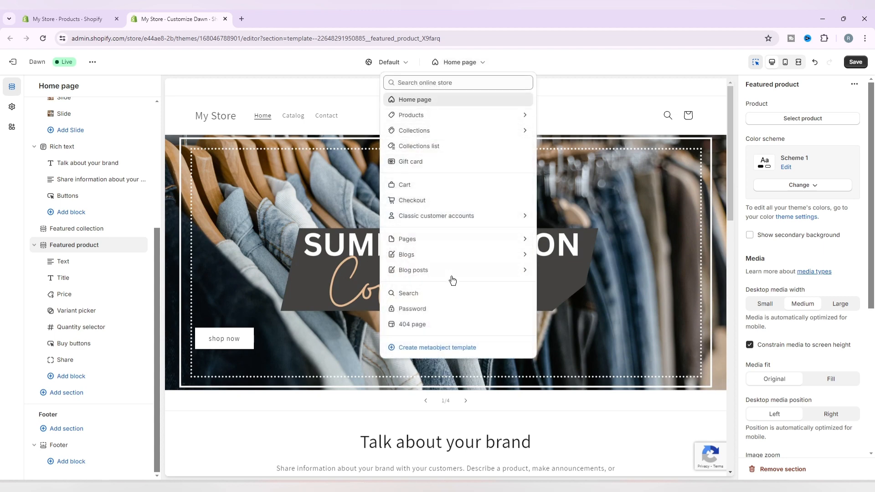
click(583, 290)
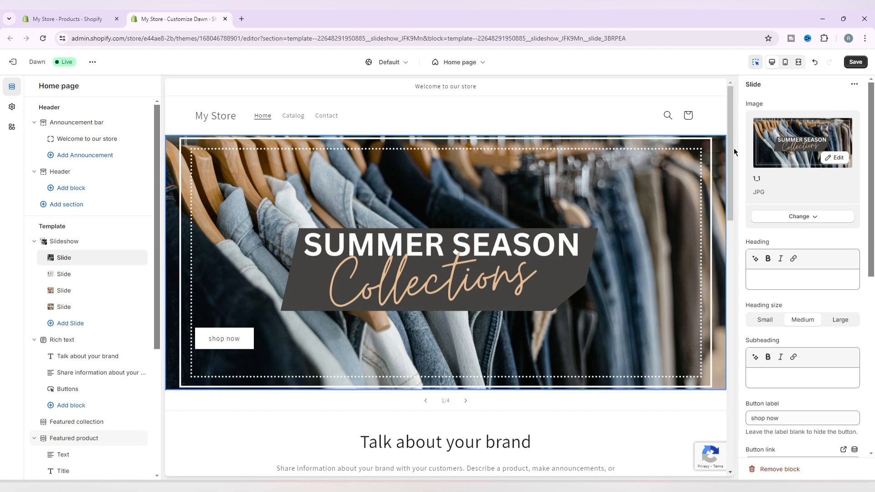
Preview the whole home page in the mobile layout, from slideshow to footer, and return to the desktop layout
click(784, 62)
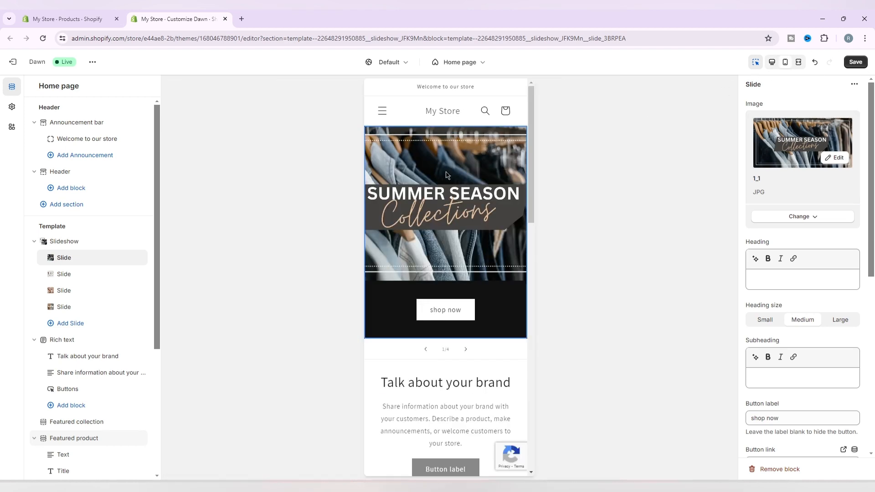
scroll(451, 171, down, 2)
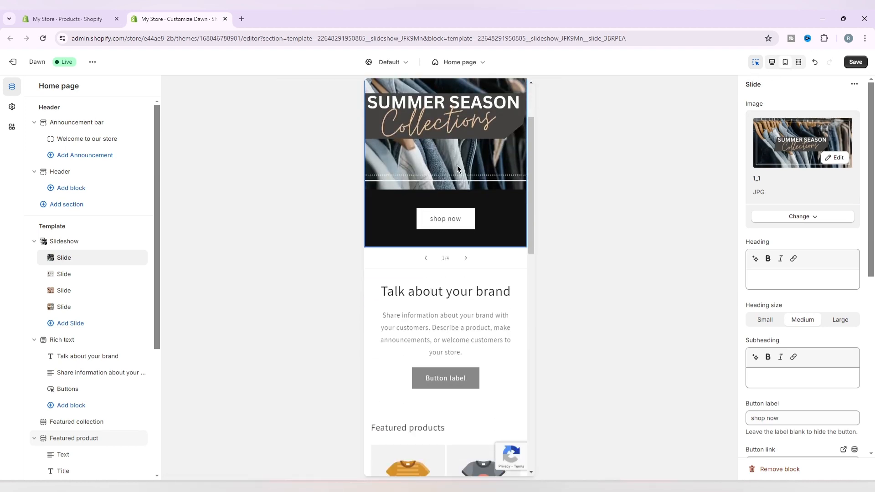
scroll(457, 167, down, 3)
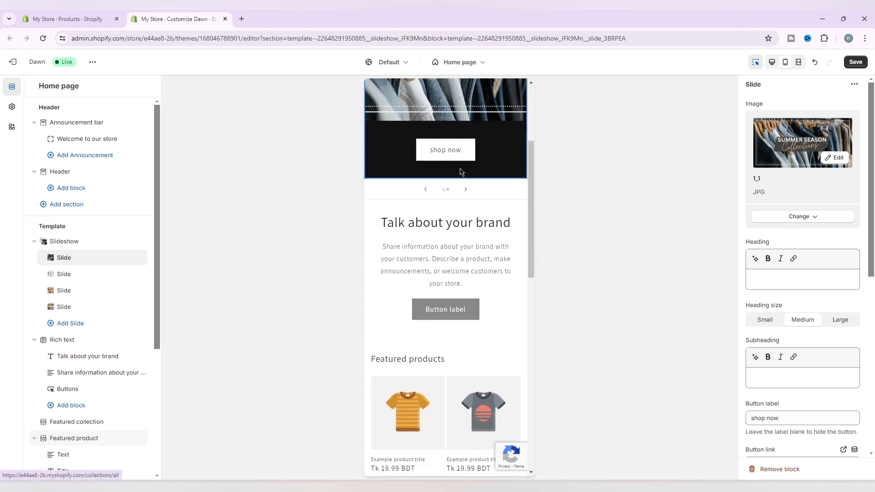
scroll(461, 178, down, 4)
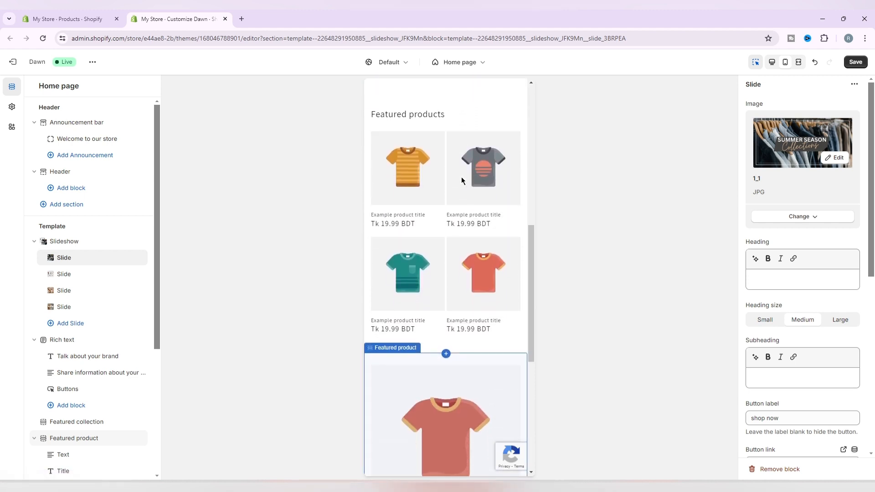
scroll(461, 181, down, 3)
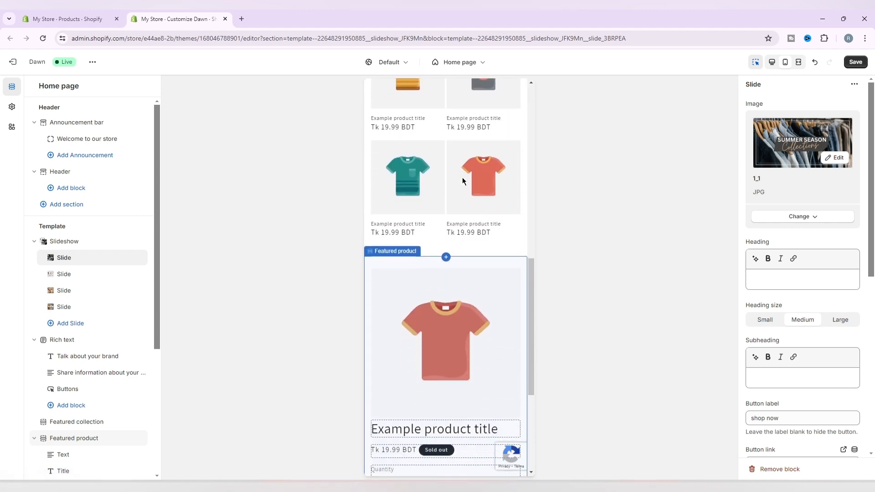
scroll(462, 180, down, 4)
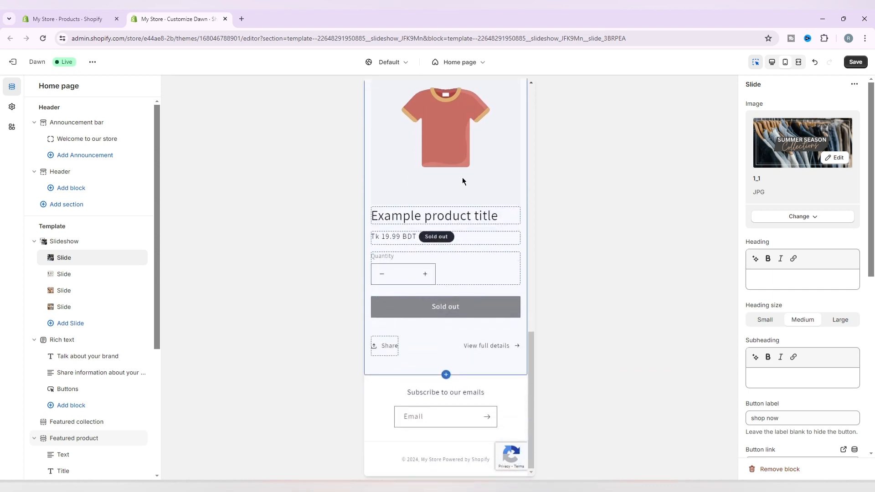
scroll(450, 246, up, 1)
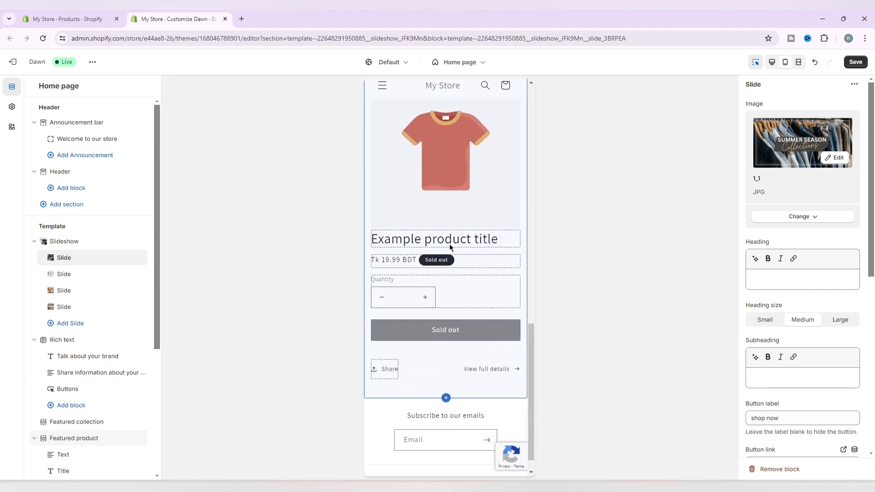
scroll(450, 246, up, 10)
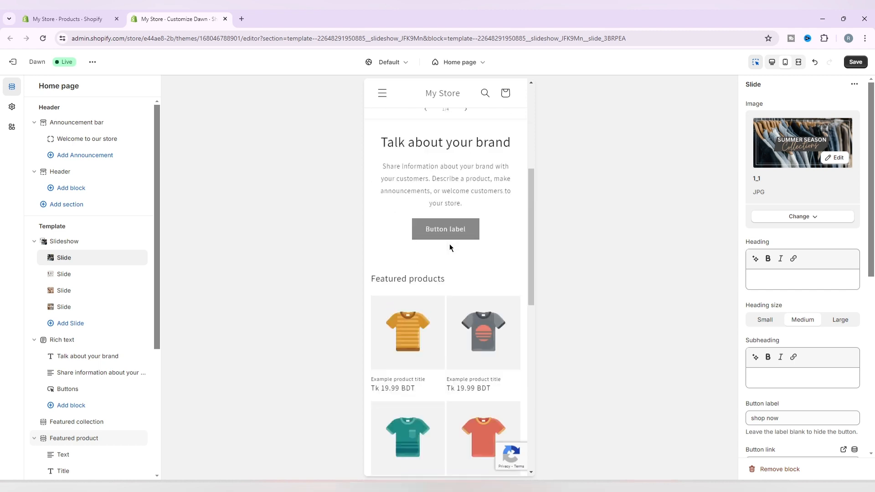
scroll(449, 246, up, 3)
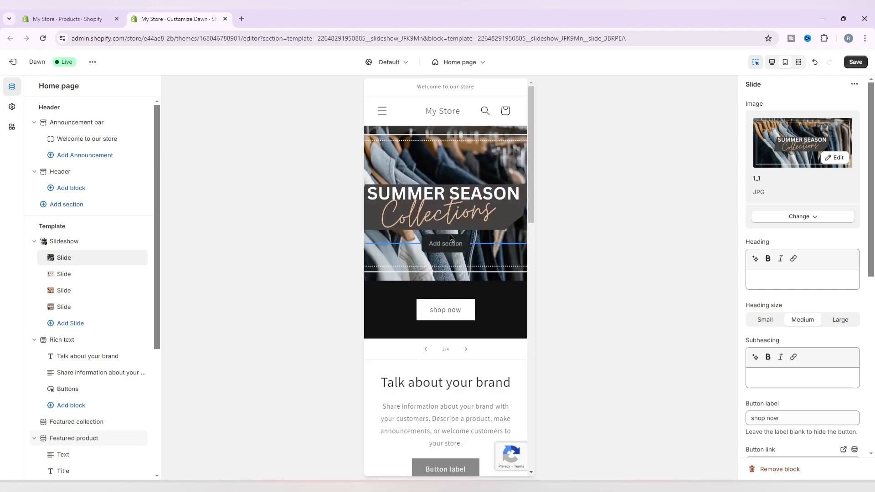
click(777, 63)
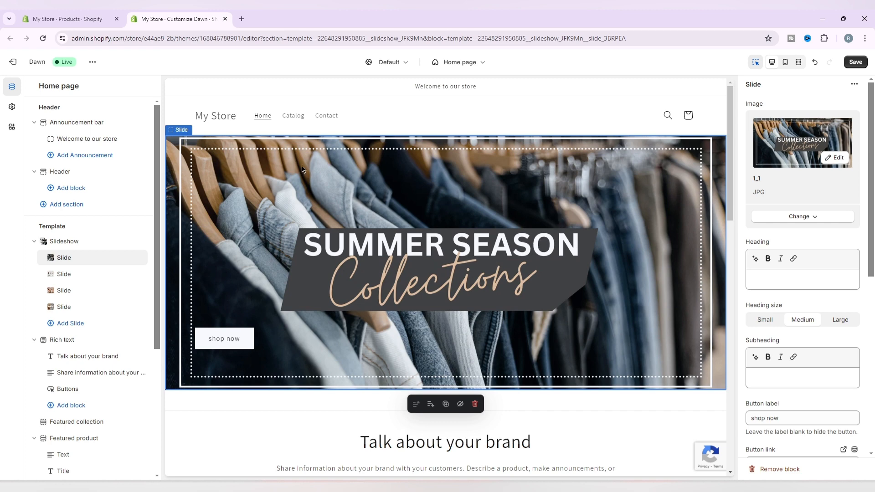
Switch to the store admin's Products page and open the Add product form in a new browser tab beside it
click(67, 17)
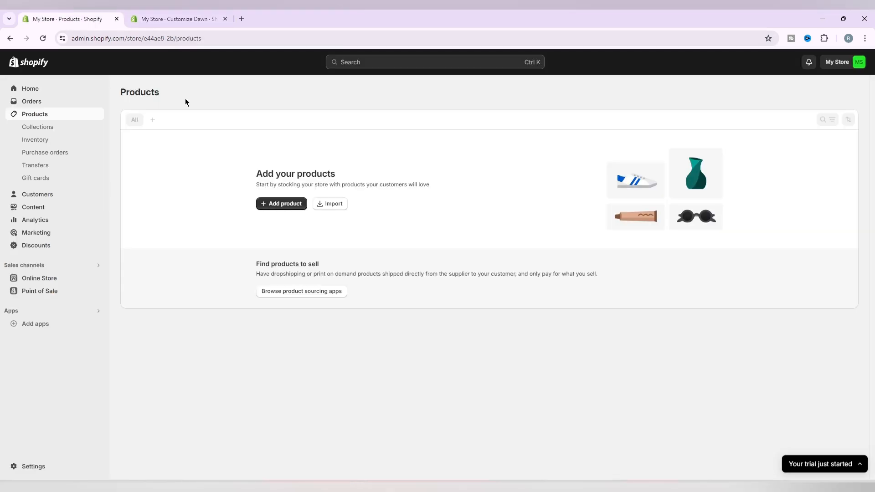
click(72, 91)
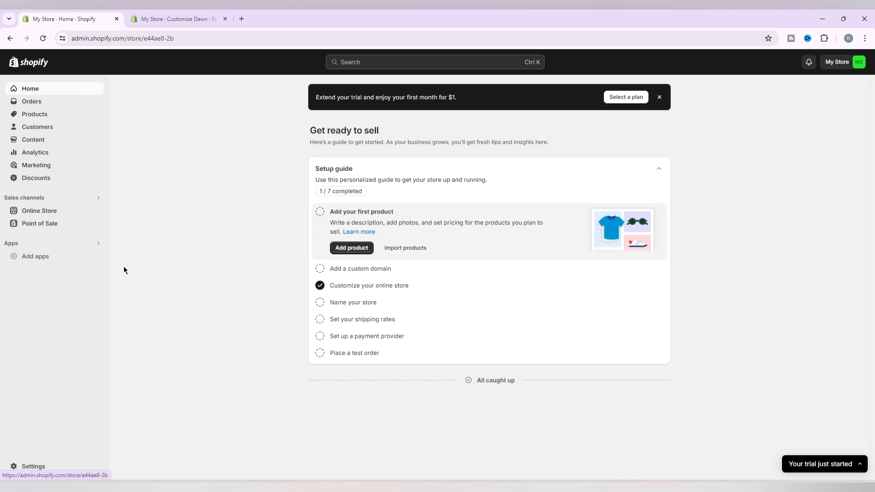
click(46, 118)
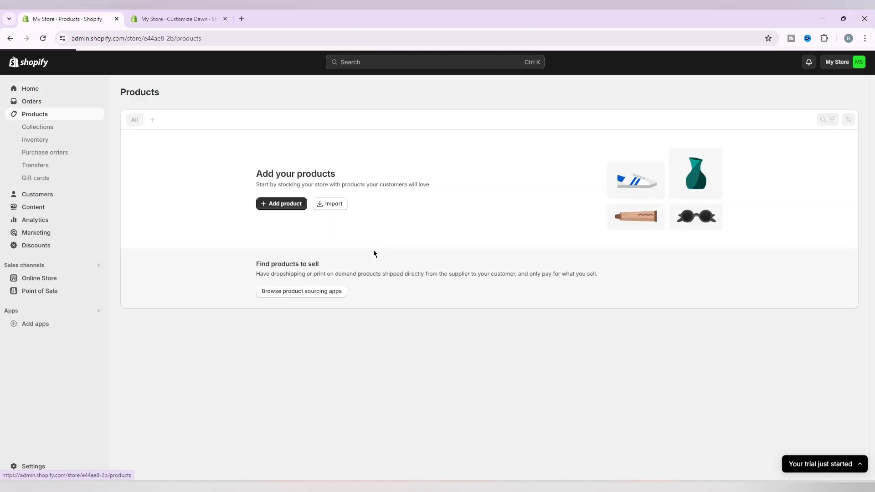
right_click(293, 208)
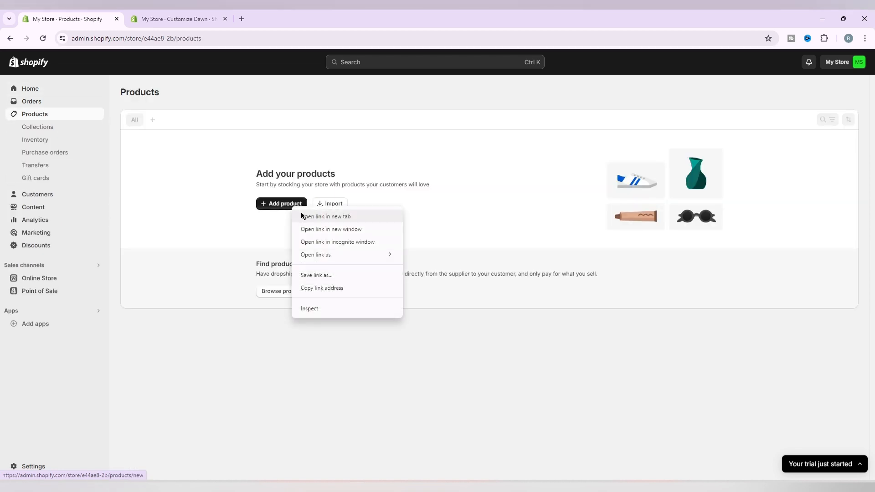
click(315, 215)
drag(286, 14, 206, 13)
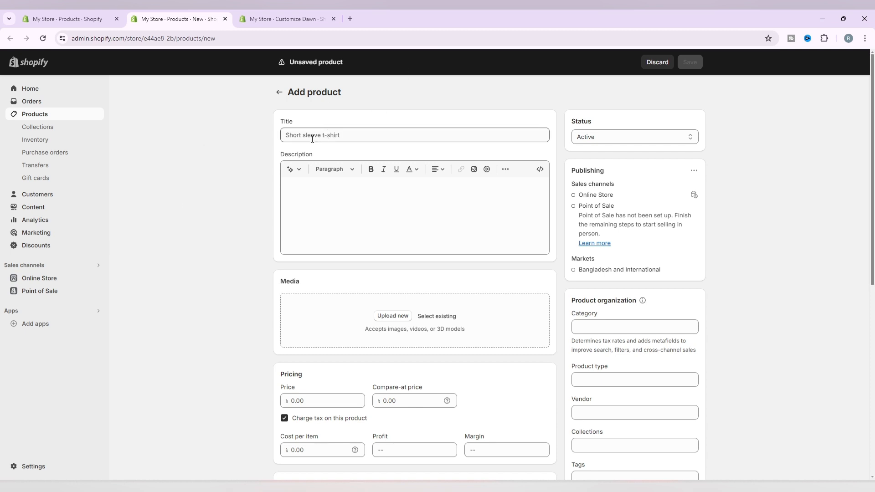
Title the new product "Sweatshirt"
right_click(345, 135)
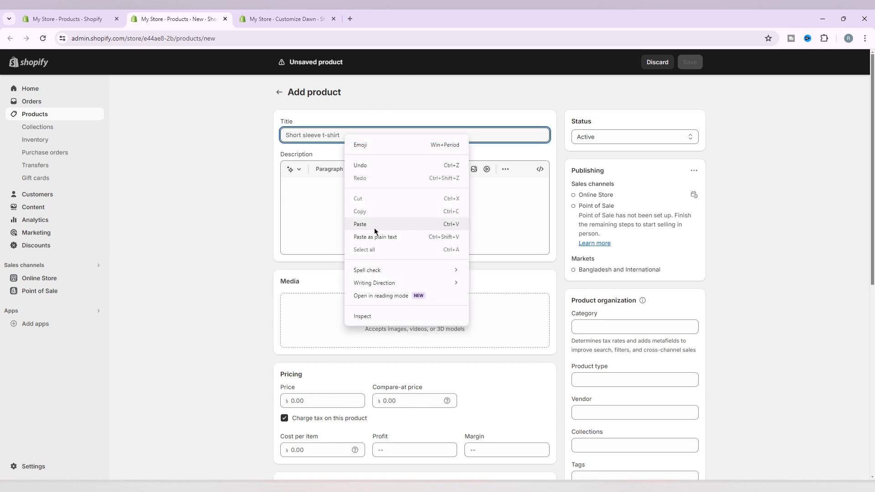
click(375, 226)
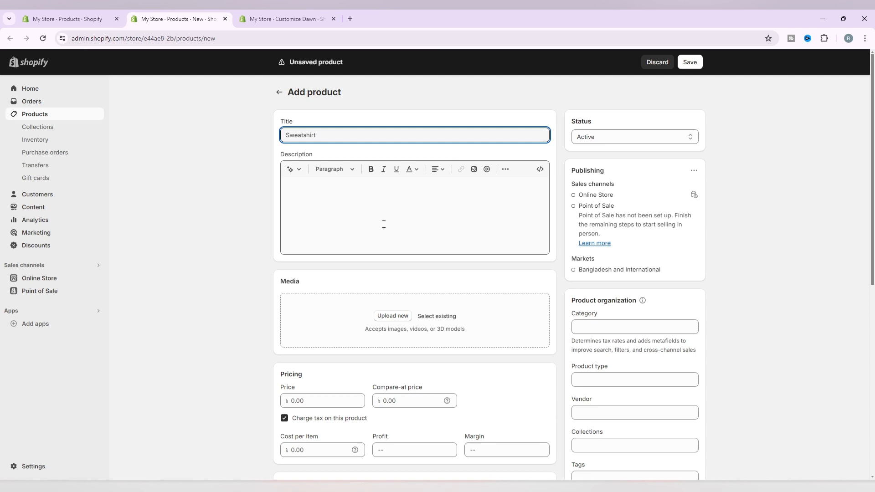
drag(325, 133, 281, 132)
click(328, 135)
Examine the product's description editor and its automatic description generator, with its keyword and tone options
click(346, 225)
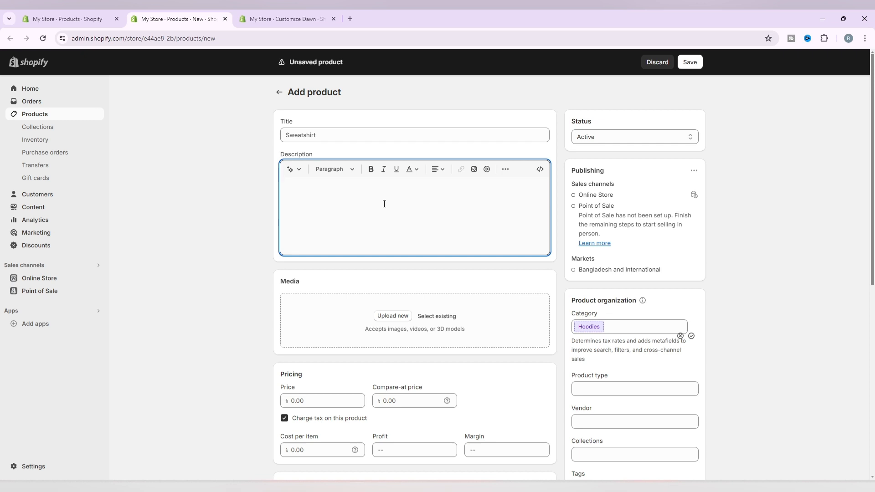
scroll(384, 203, down, 1)
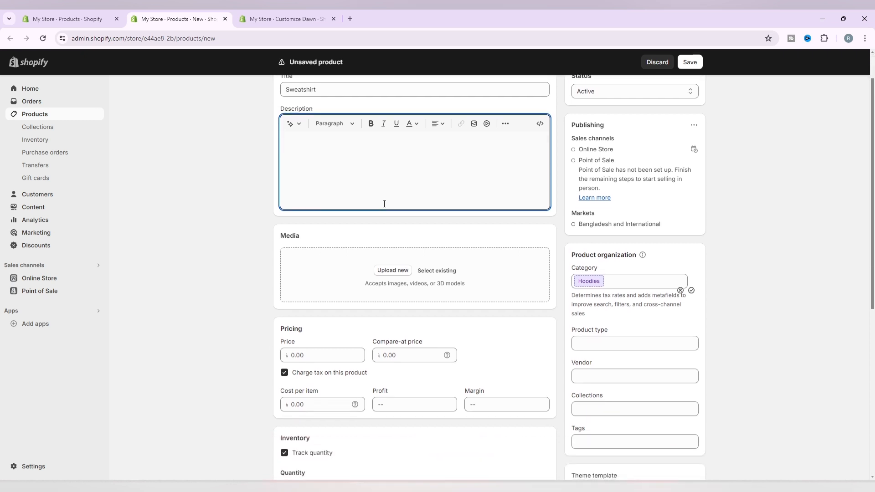
scroll(384, 204, up, 1)
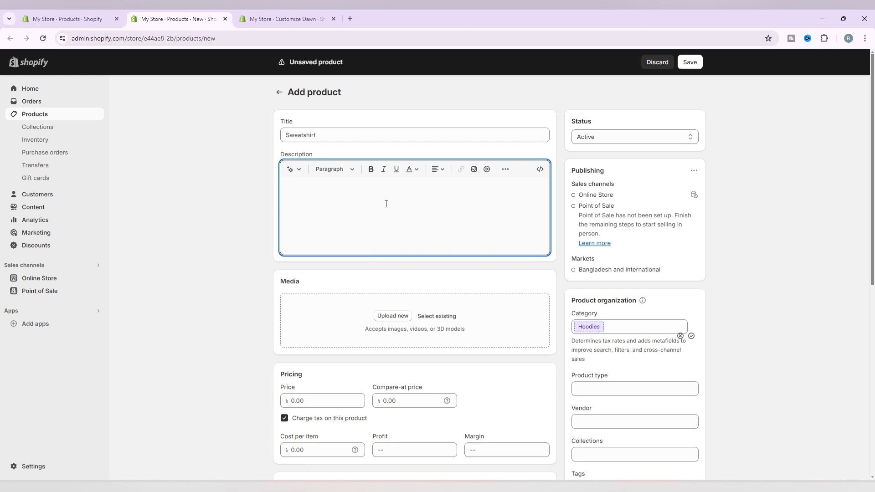
click(293, 169)
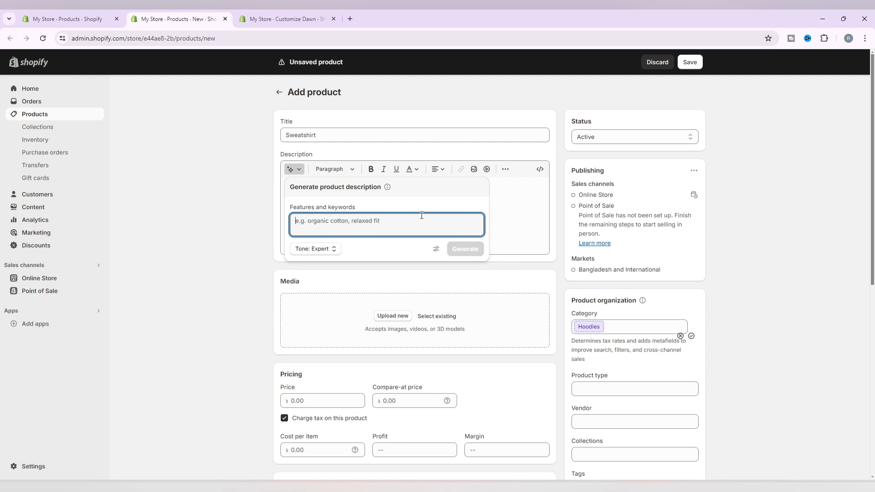
click(494, 217)
Upload three sweatshirt images, including the "Casual Sweatshirt" one, to the product's media
scroll(456, 258, down, 2)
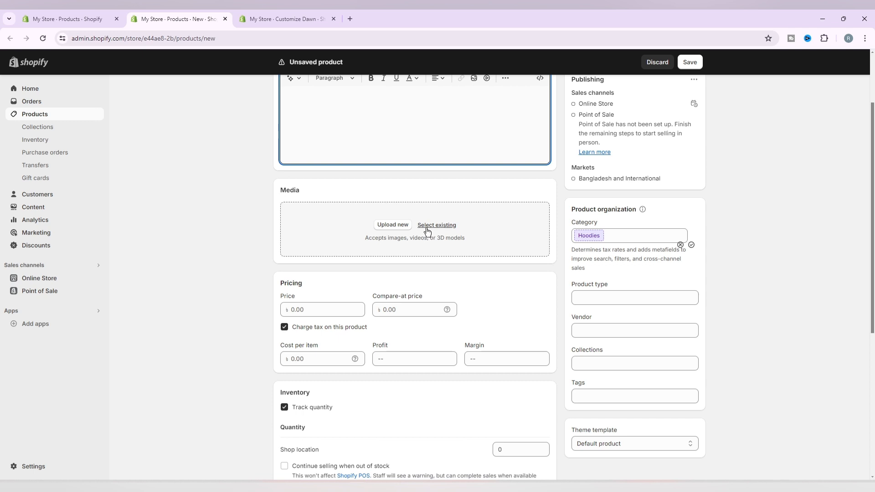
click(395, 225)
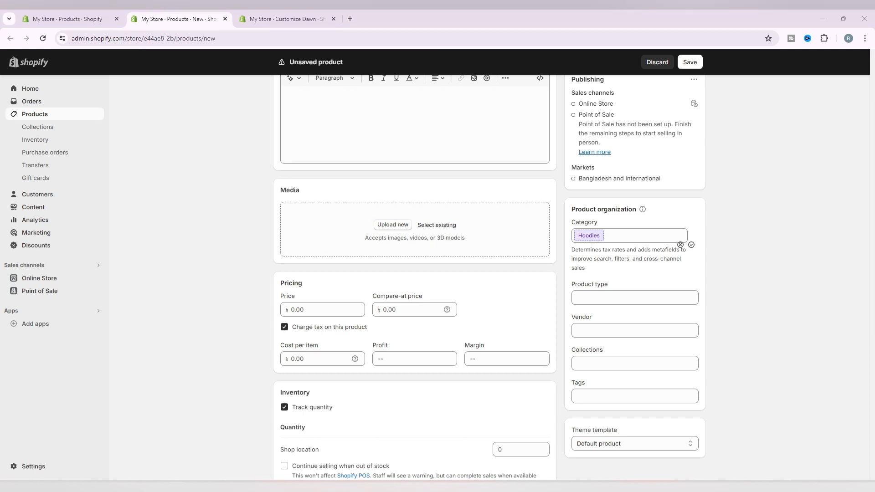
drag(282, 237, 376, 203)
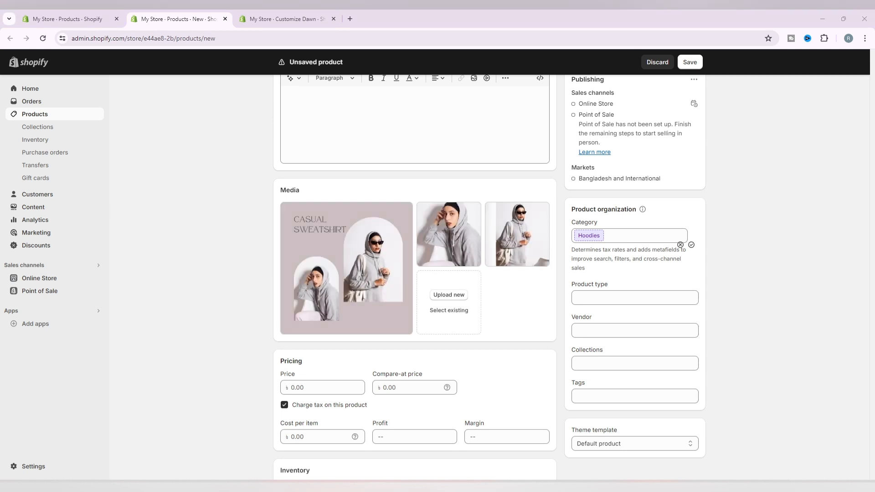
mouse_move(463, 241)
mouse_down()
mouse_move(302, 220)
mouse_move(456, 254)
mouse_up()
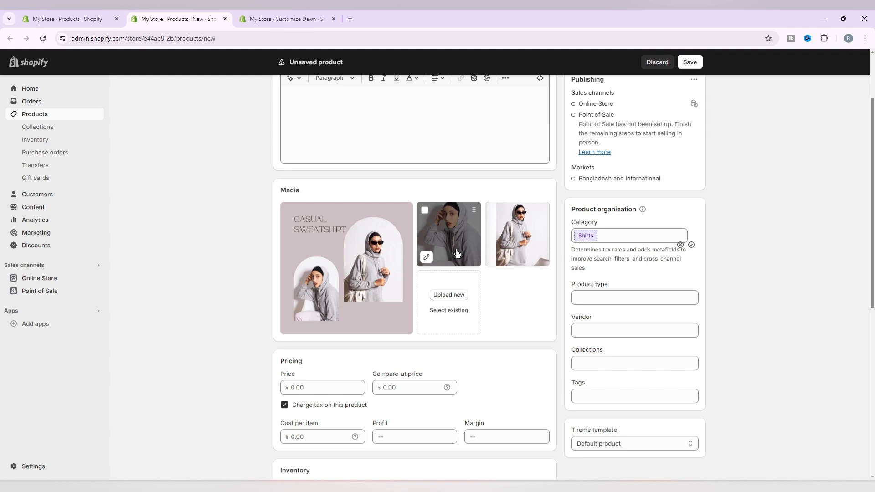
scroll(456, 253, down, 3)
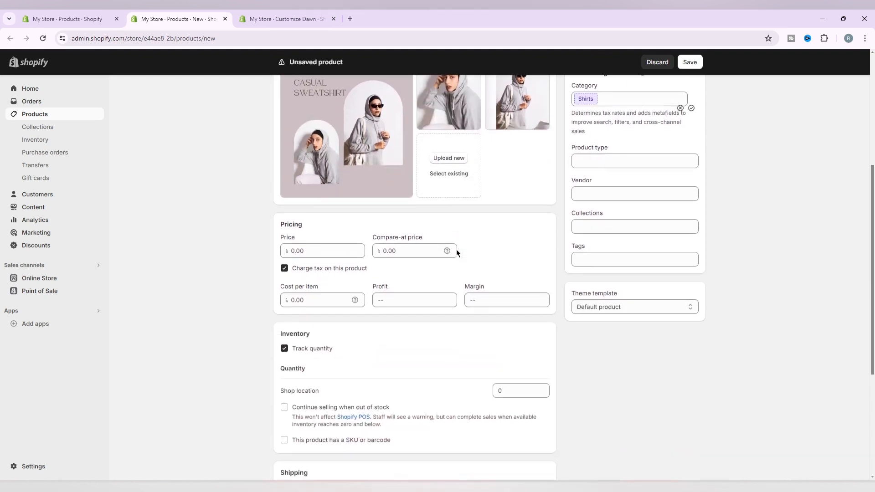
Set the Sweatshirt product's price to 50 and its compare-at price to 70
click(310, 248)
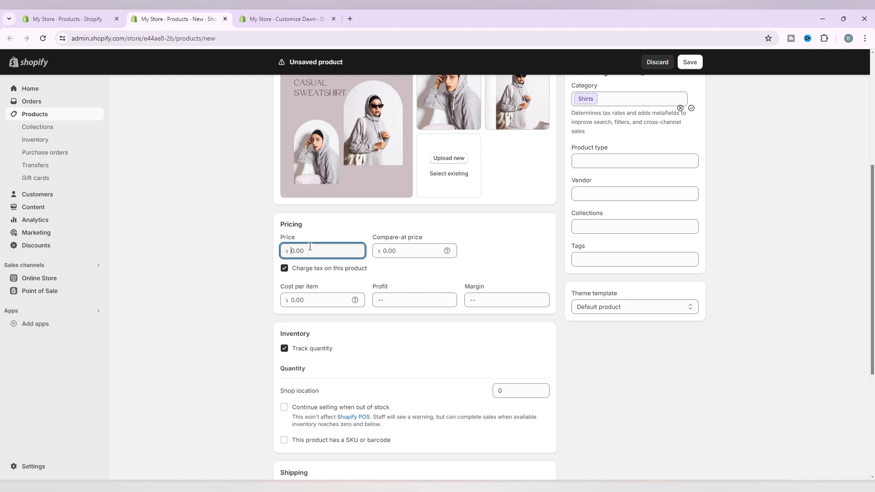
text(50)
click(408, 252)
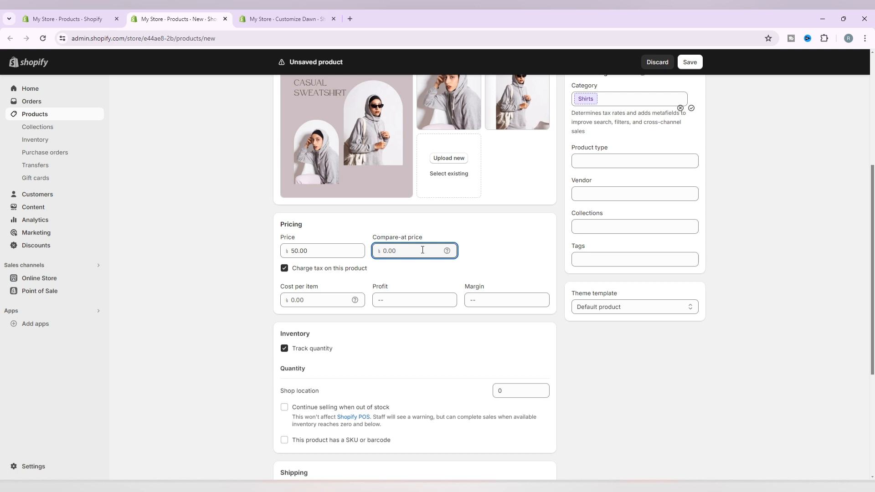
text(70)
click(476, 253)
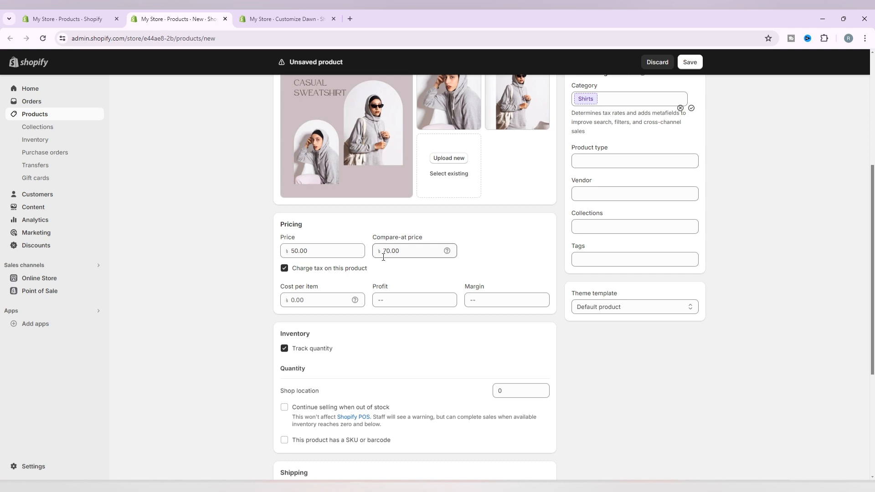
Examine the product's cost, inventory quantity, shop location and shipping weight settings further down the form
scroll(382, 257, down, 2)
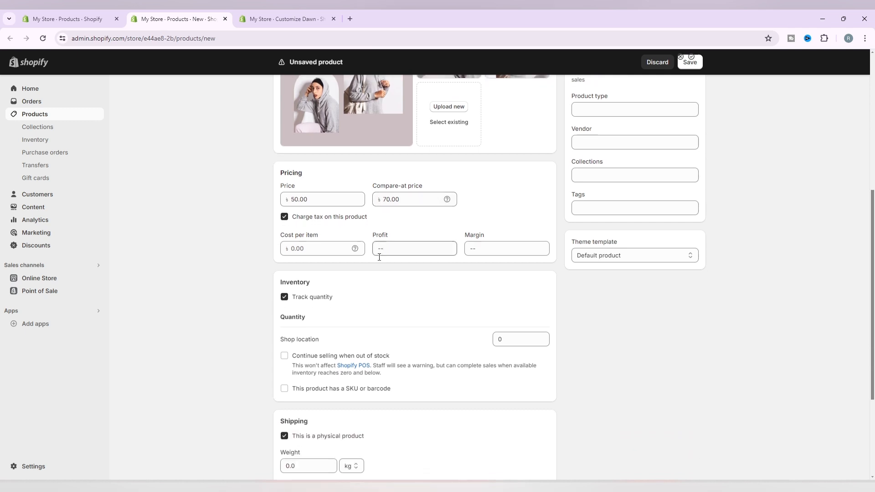
click(351, 244)
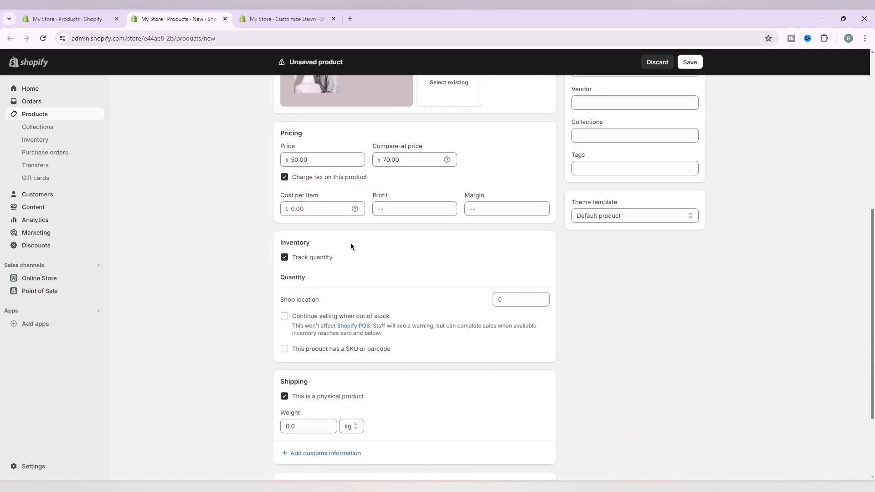
scroll(351, 247, down, 1)
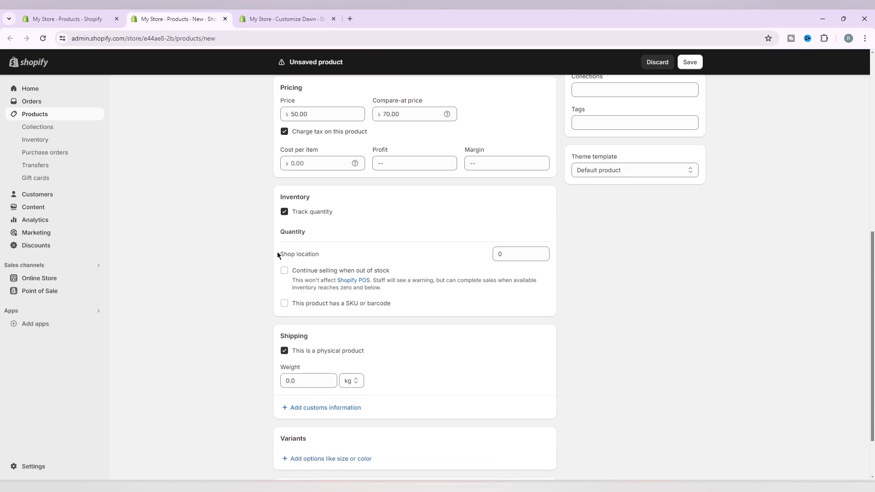
drag(326, 252, 278, 255)
click(335, 258)
scroll(335, 258, down, 1)
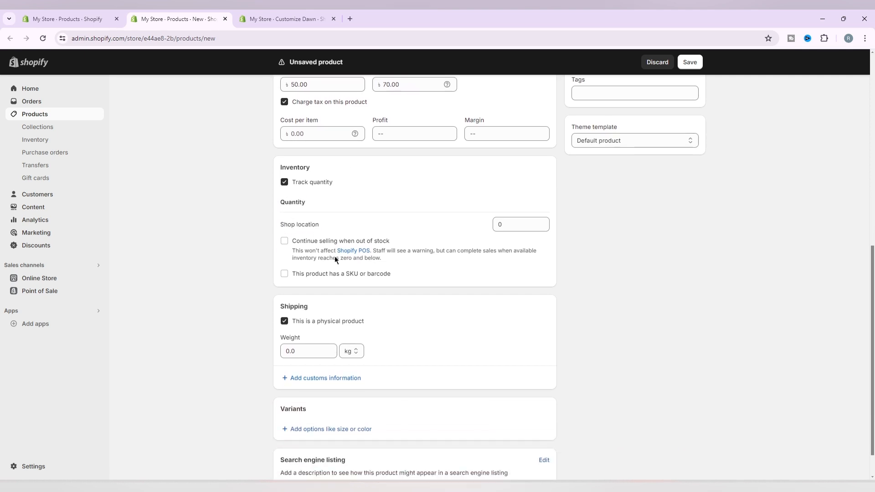
scroll(335, 256, down, 1)
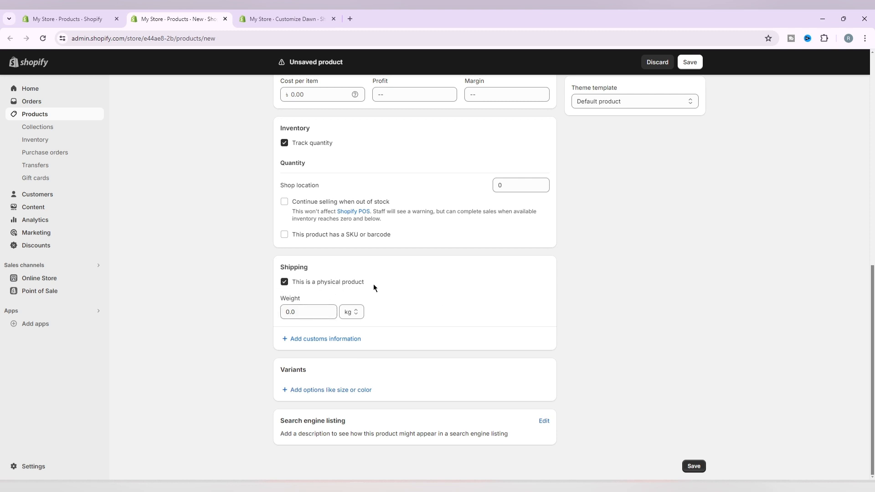
click(322, 312)
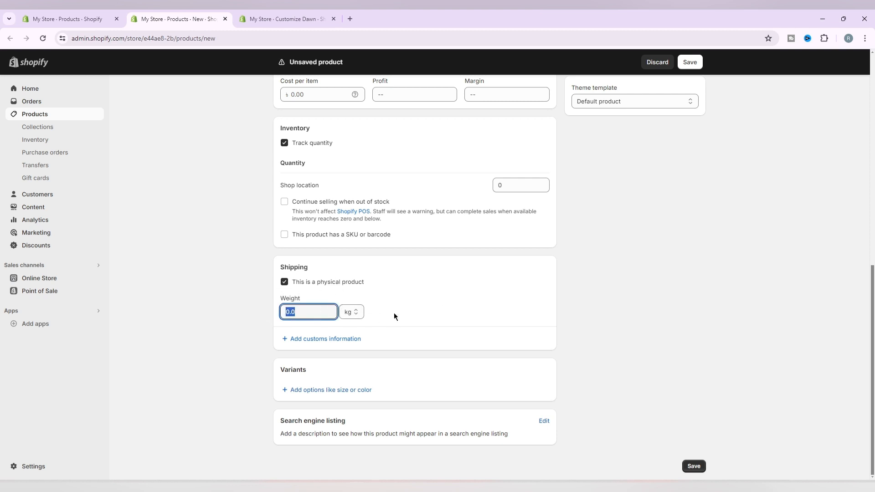
click(395, 313)
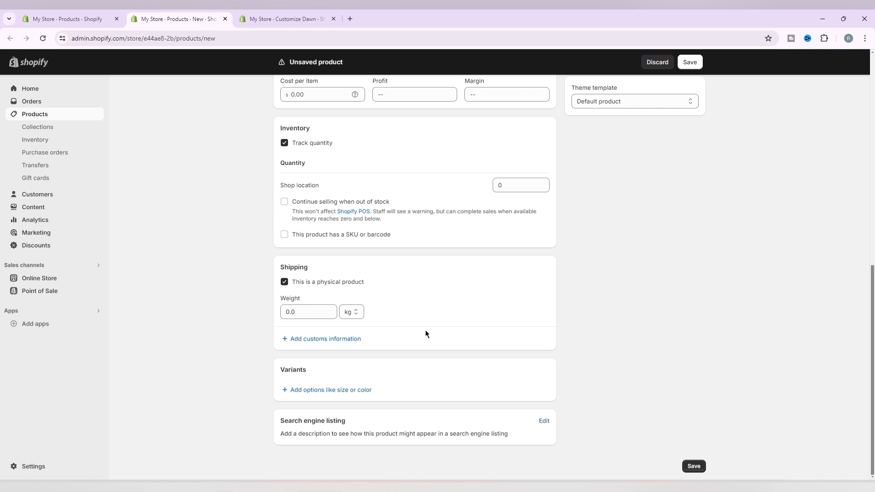
Save the new Sweatshirt product
scroll(425, 330, up, 7)
click(691, 66)
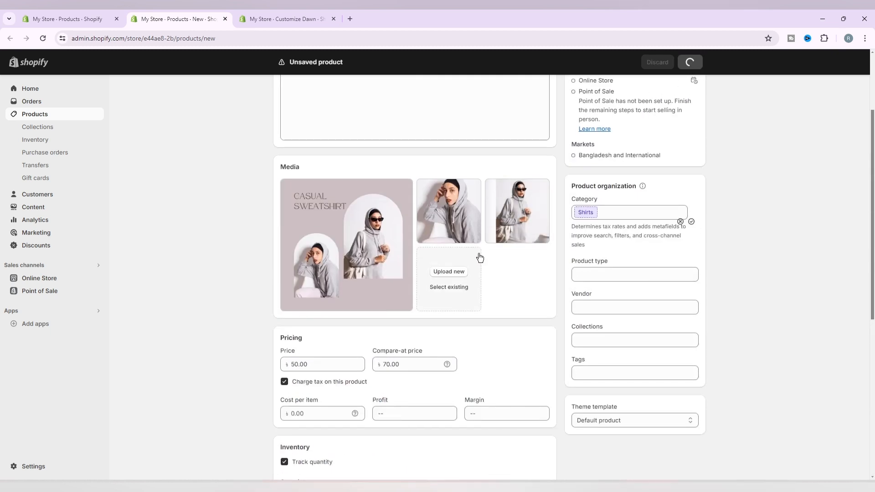
scroll(479, 266, up, 3)
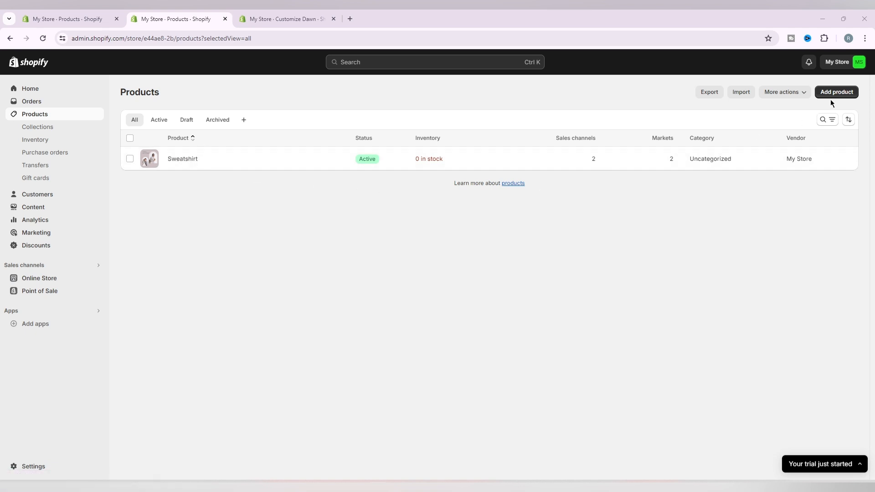
Go to the store's product collections and open a blank form for creating a collection
click(45, 93)
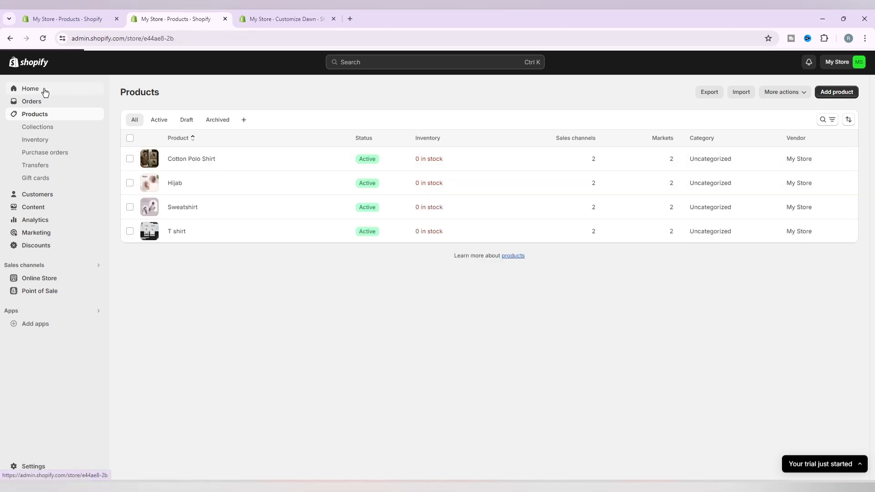
click(44, 115)
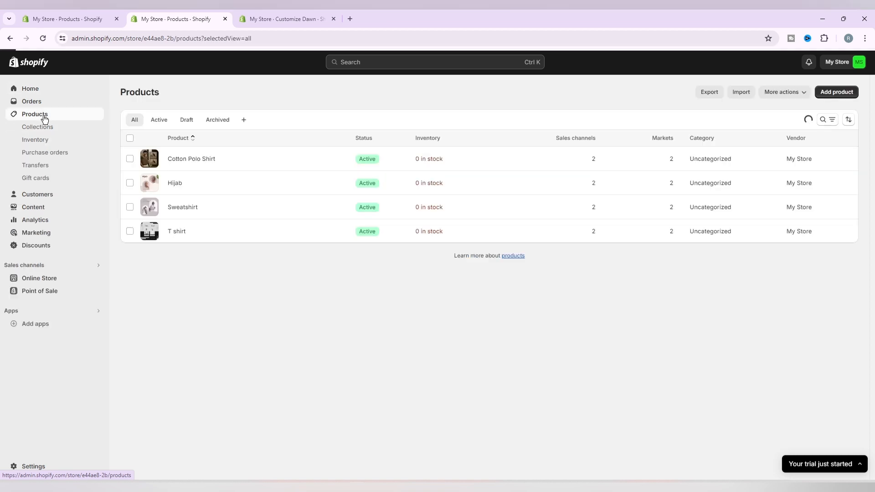
click(45, 131)
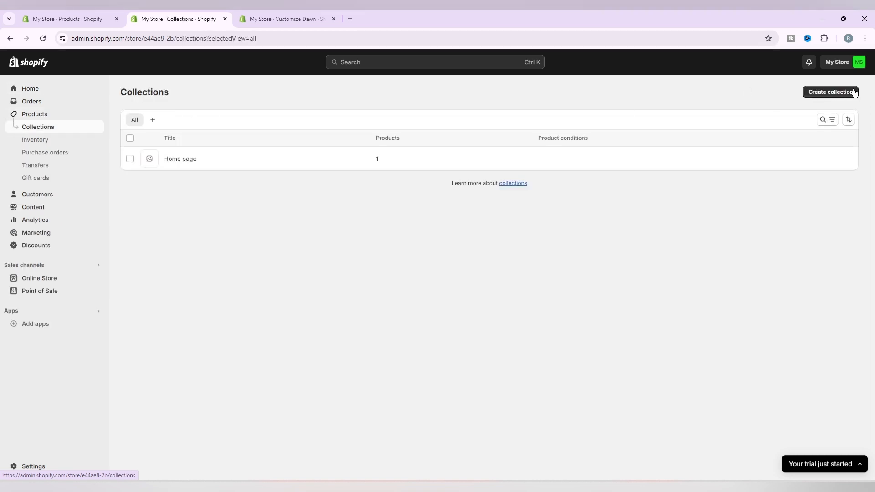
right_click(818, 97)
click(797, 104)
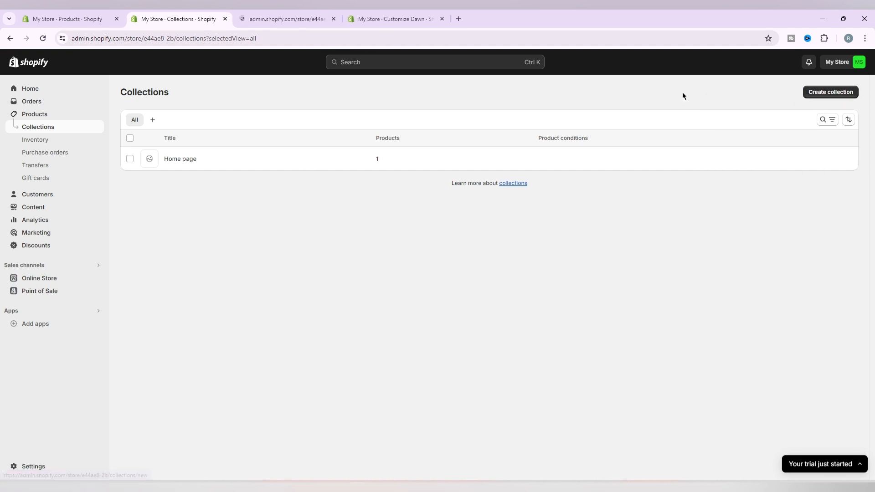
click(332, 18)
click(332, 19)
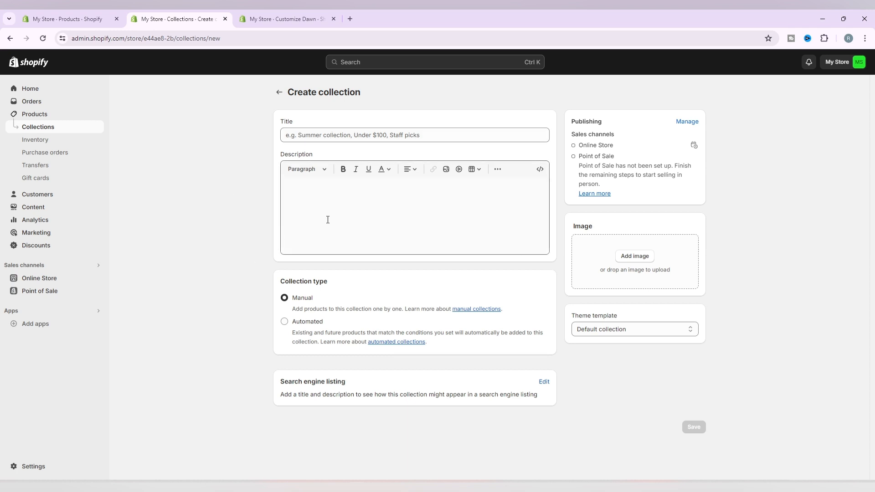
click(305, 199)
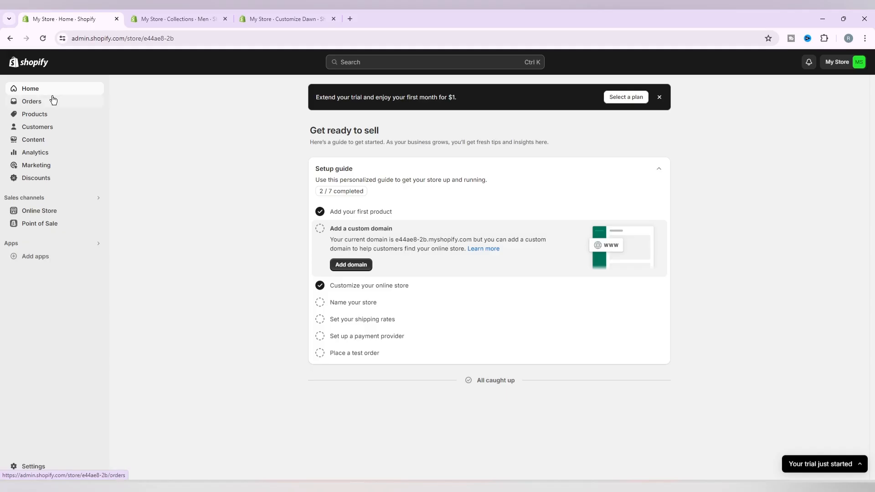
Open the collections list from the store's Home page and delete the "Home page" collection
click(48, 118)
click(49, 127)
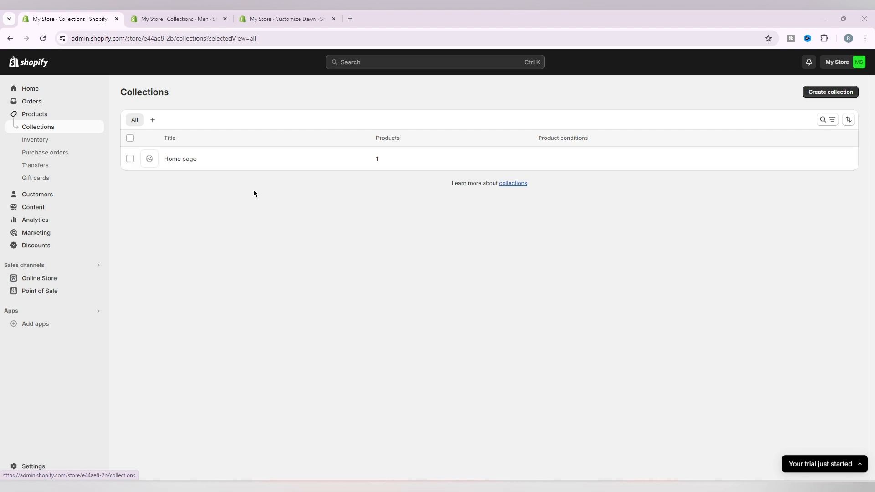
click(130, 159)
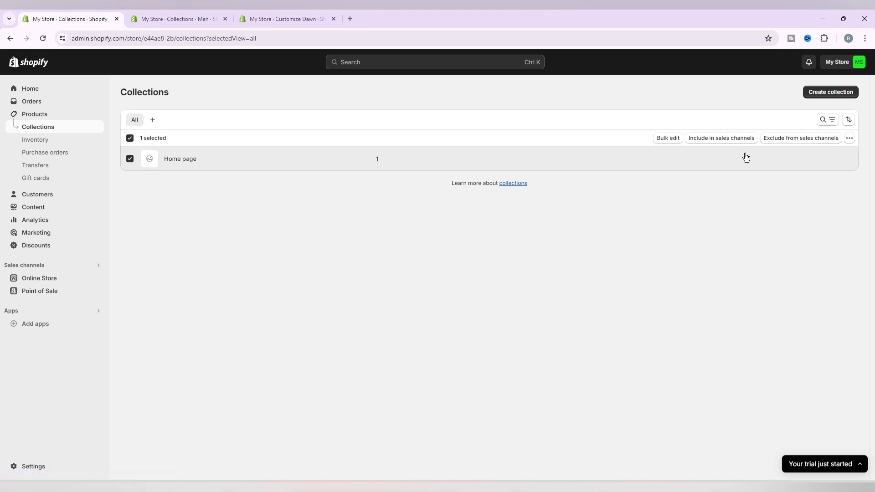
click(849, 139)
click(832, 156)
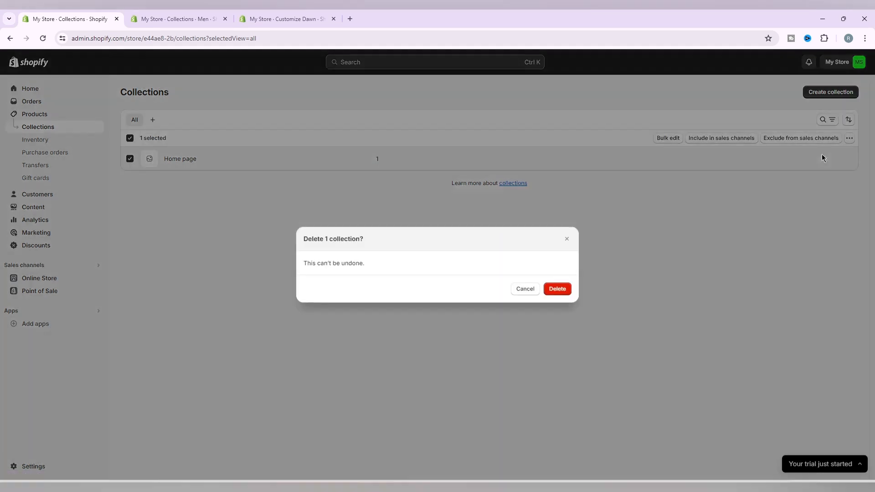
click(556, 288)
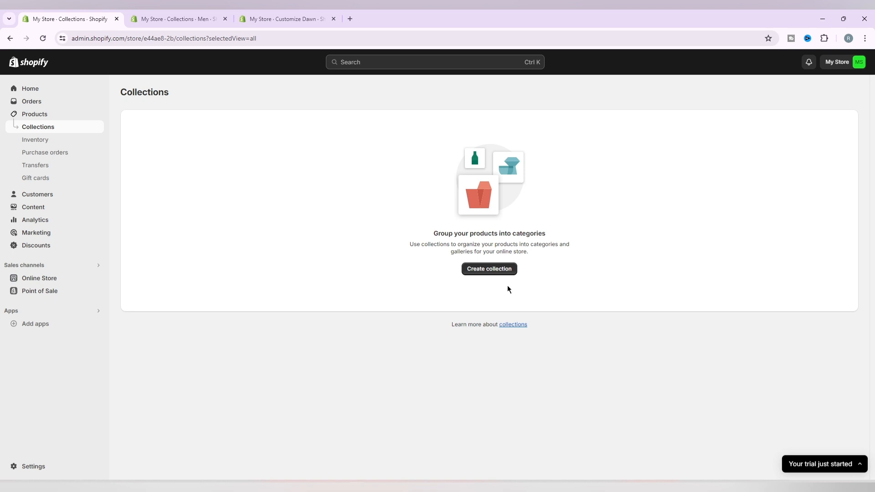
Create a manual collection titled "Women" with an uploaded image and no description, and save it
click(496, 273)
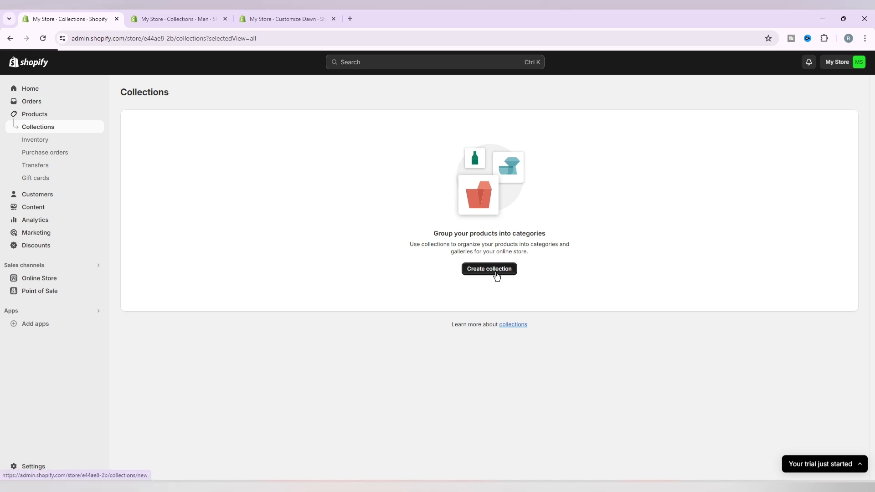
click(310, 135)
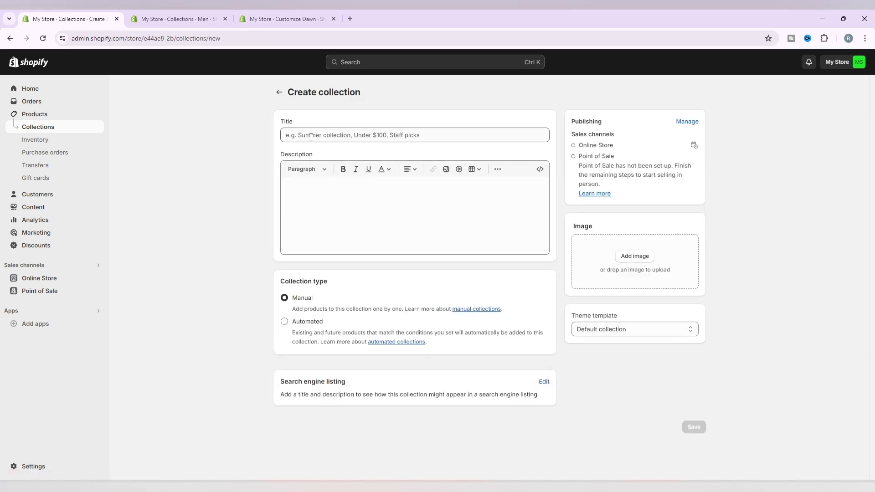
text(Women)
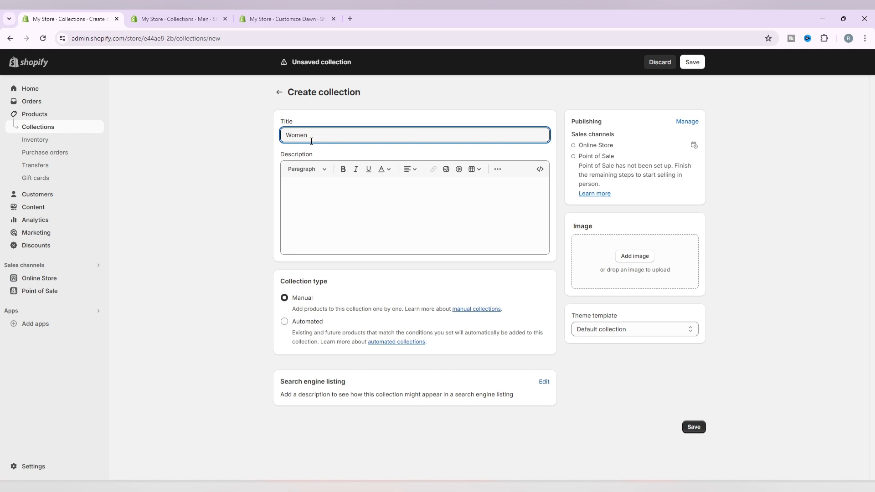
click(299, 194)
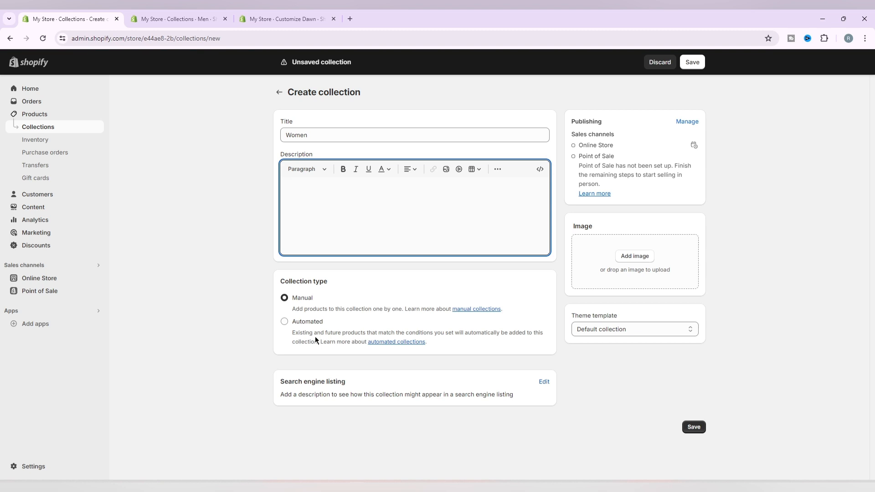
drag(324, 327, 294, 323)
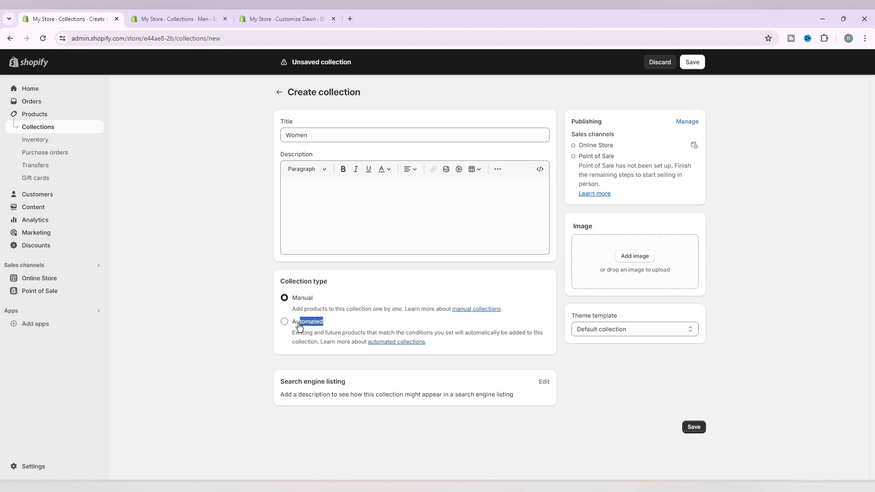
click(331, 325)
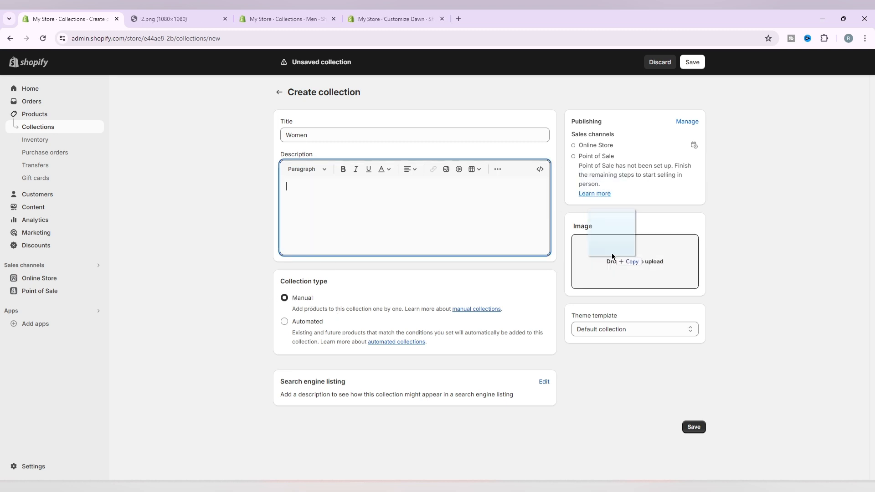
drag(612, 256, 615, 268)
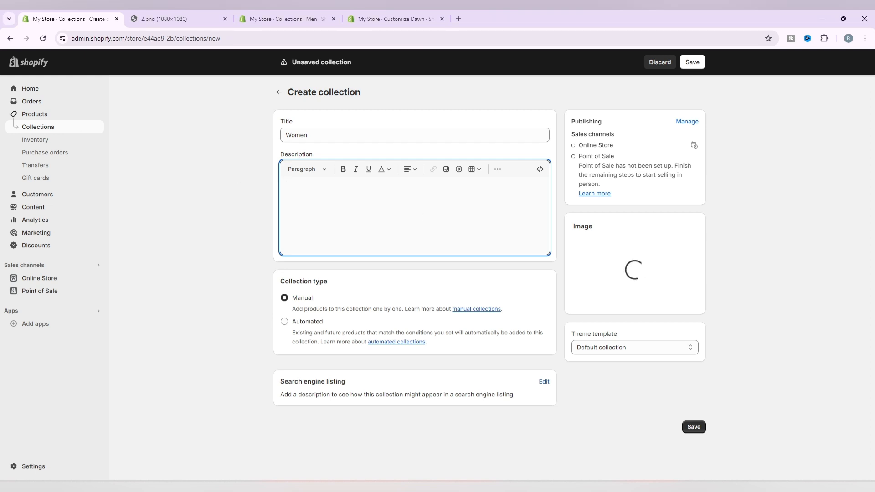
click(688, 62)
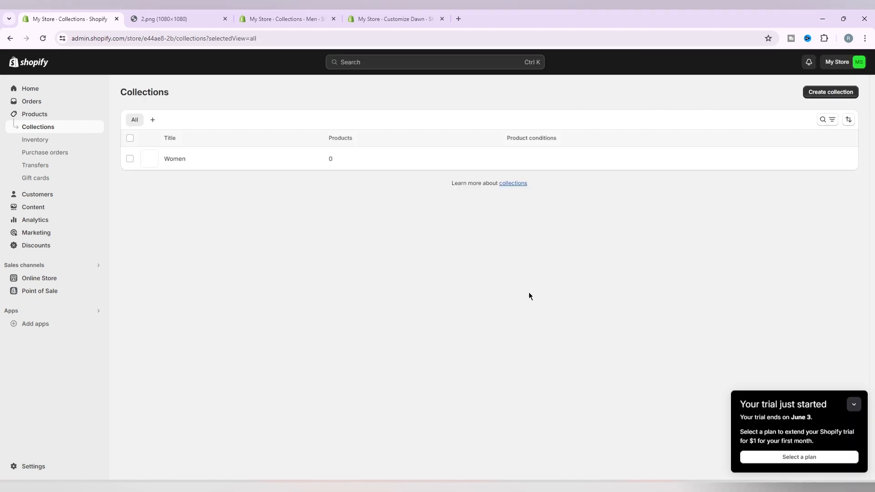
Create a manual collection titled "Men" with an uploaded image, and save it
click(830, 92)
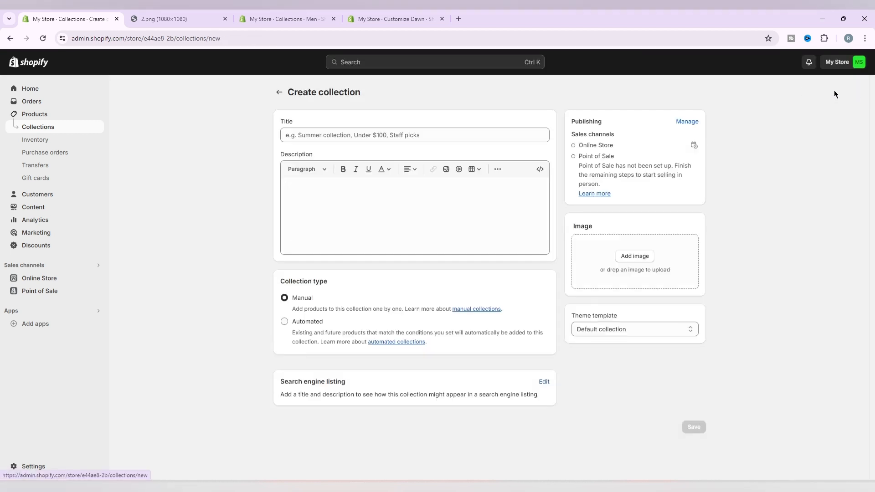
click(309, 137)
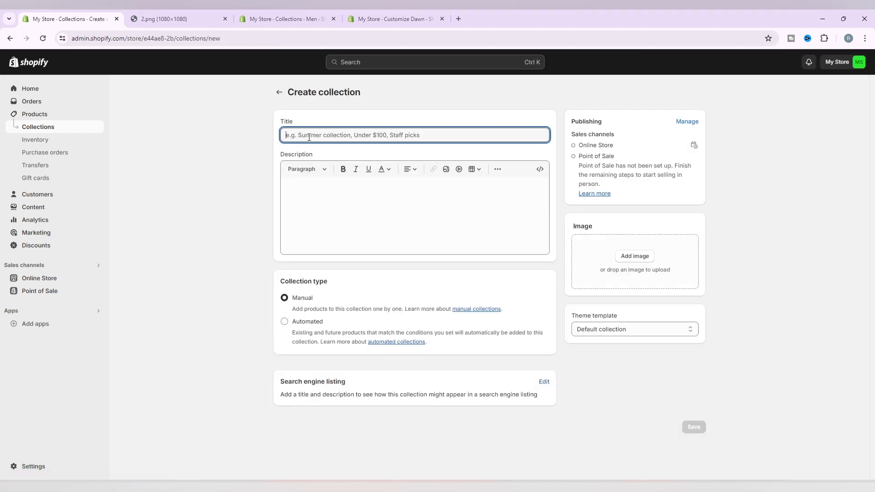
text(Men)
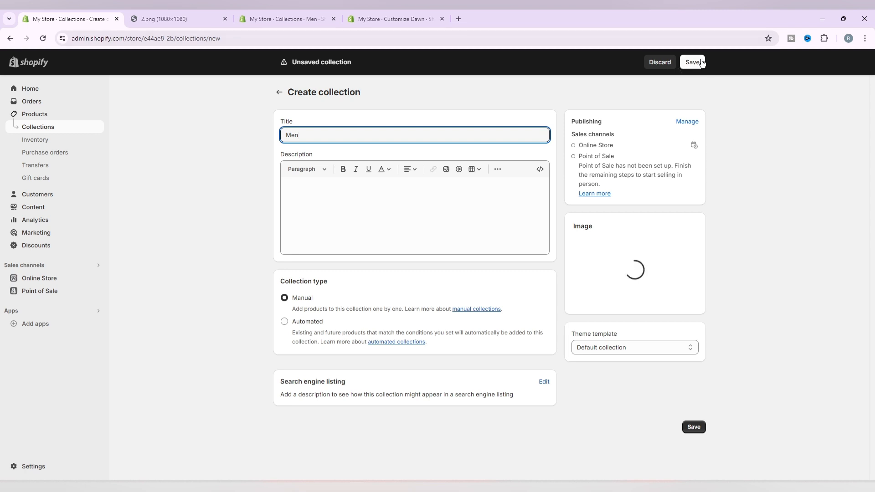
click(700, 63)
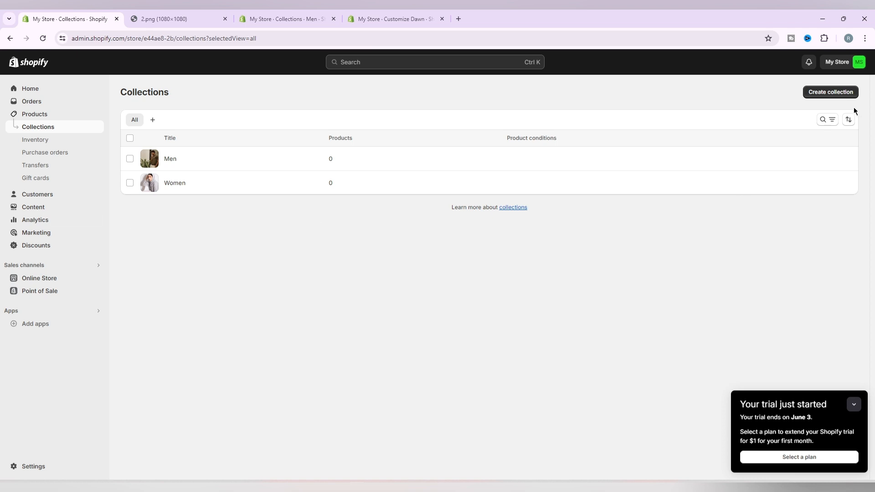
Create a manual collection titled "New Arrivals" with an uploaded image and no description, and save it
click(827, 91)
click(322, 135)
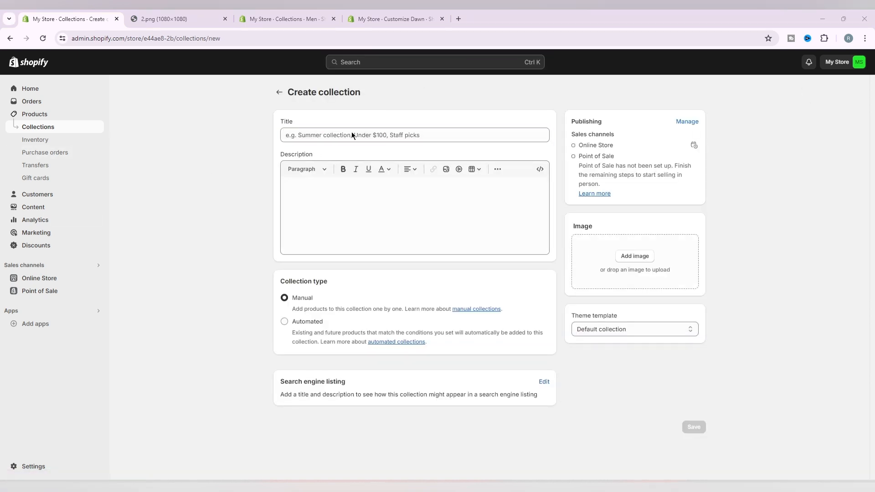
click(336, 139)
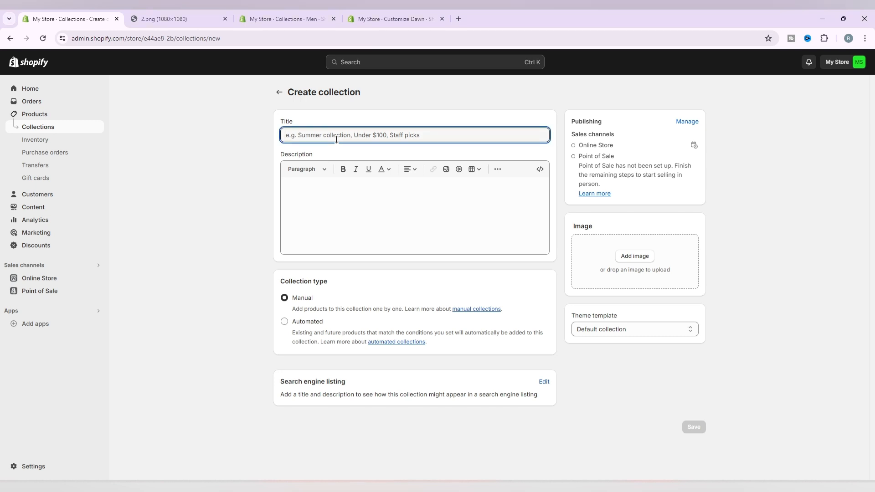
text(New)
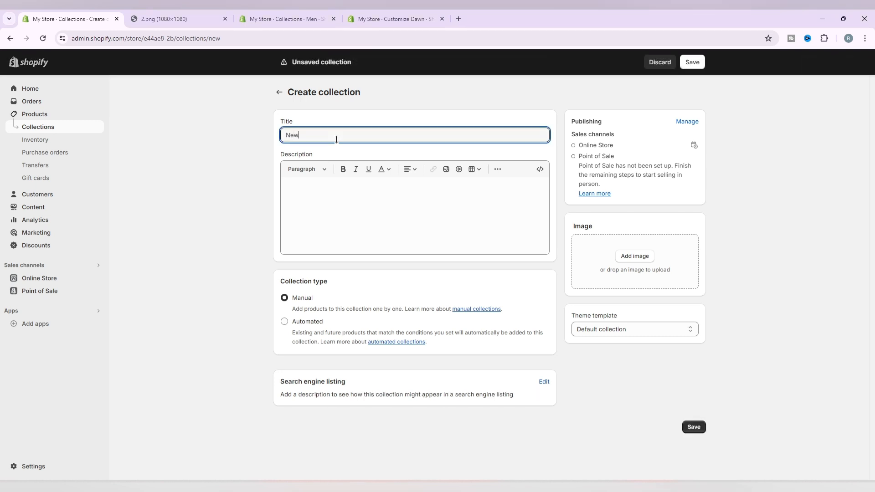
text( Arrivals)
click(400, 232)
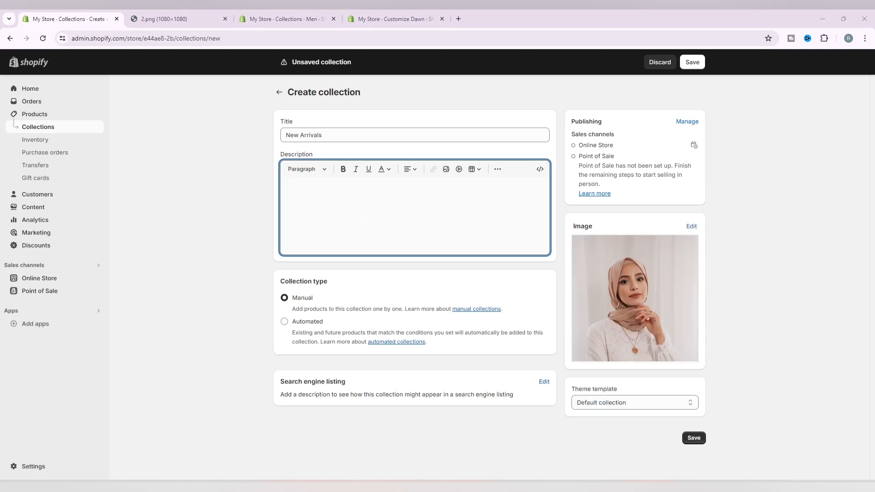
click(699, 63)
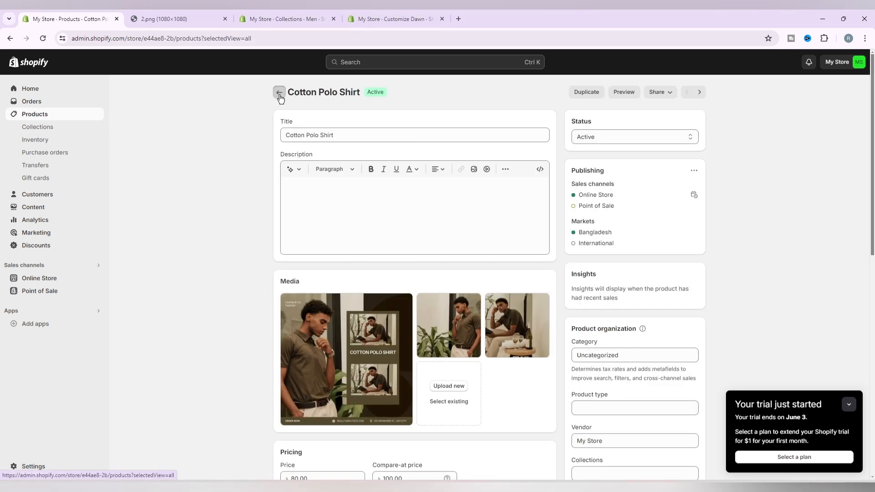
From the products list, add the Cotton Polo Shirt and T shirt products to the Men collection and save
click(277, 92)
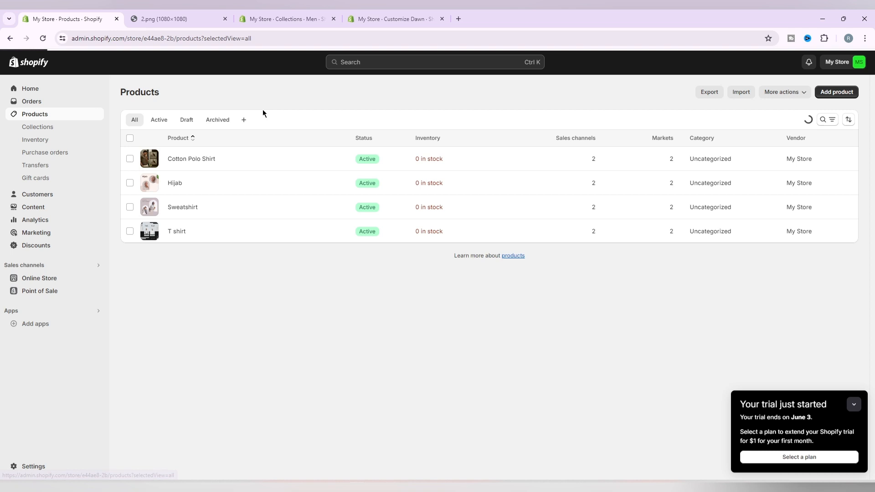
click(129, 158)
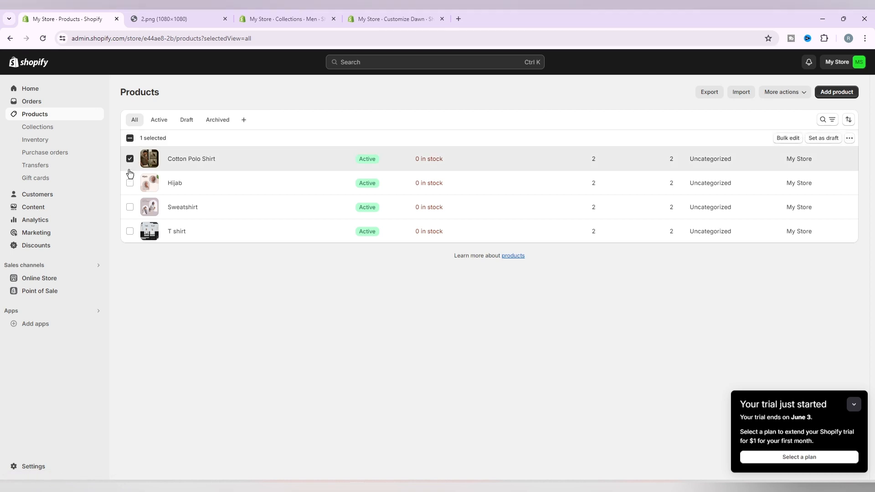
click(130, 232)
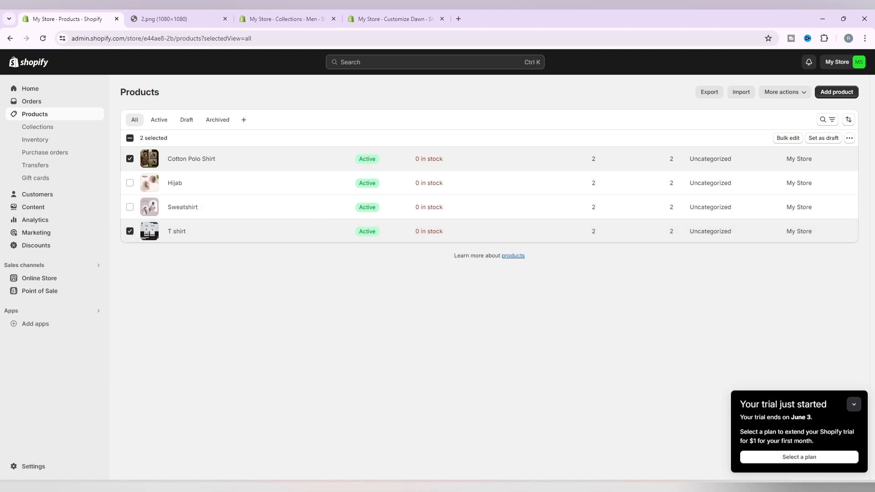
click(850, 138)
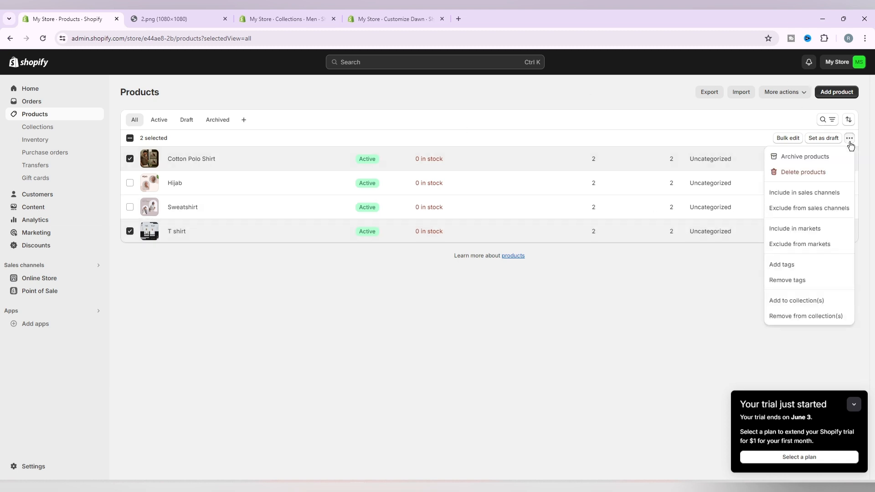
click(797, 301)
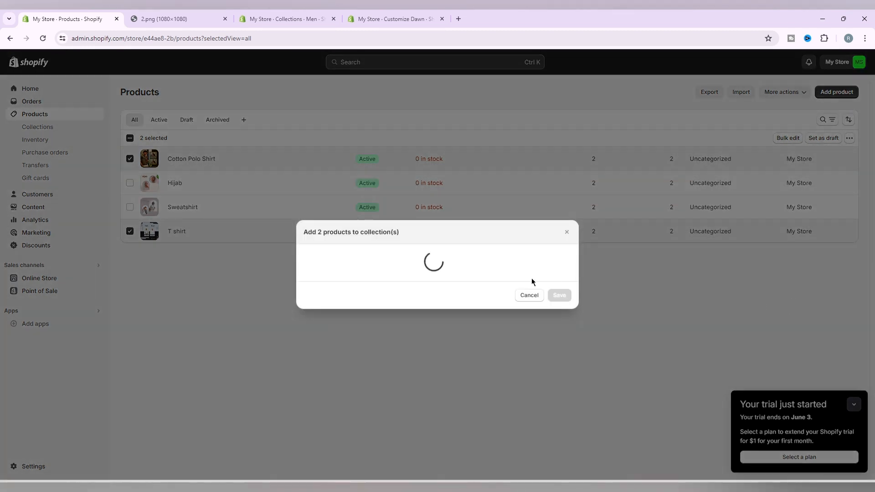
click(307, 263)
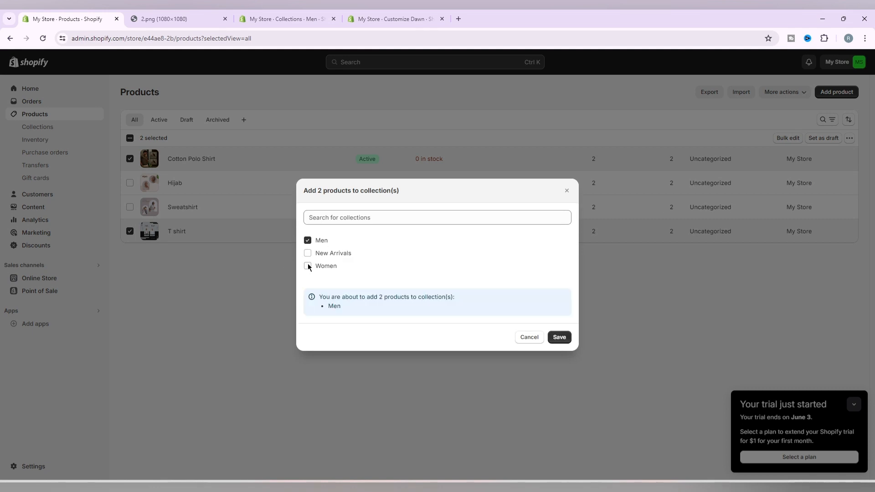
click(559, 337)
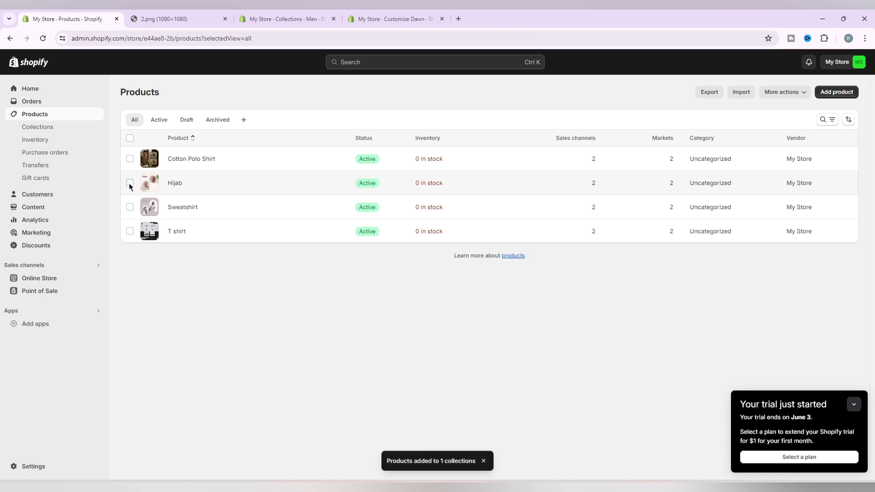
Add the Hijab and Sweatshirt products to the Women collection and save
click(130, 182)
click(130, 207)
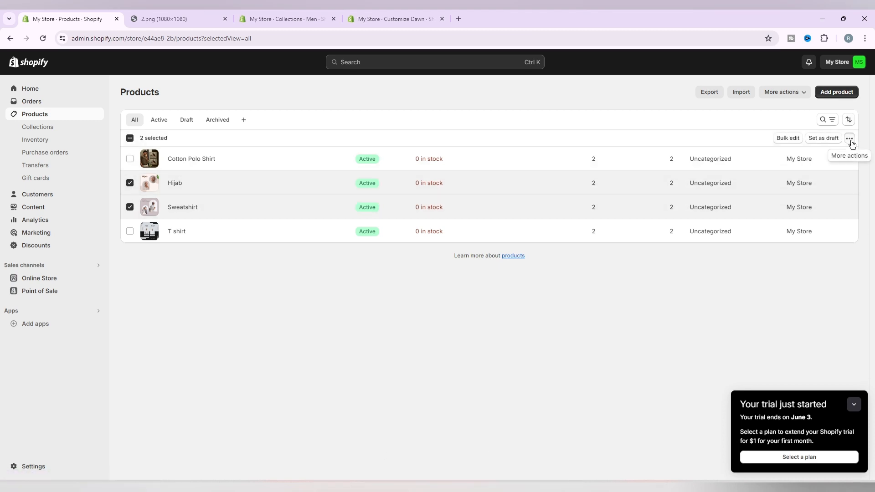
click(849, 138)
click(807, 299)
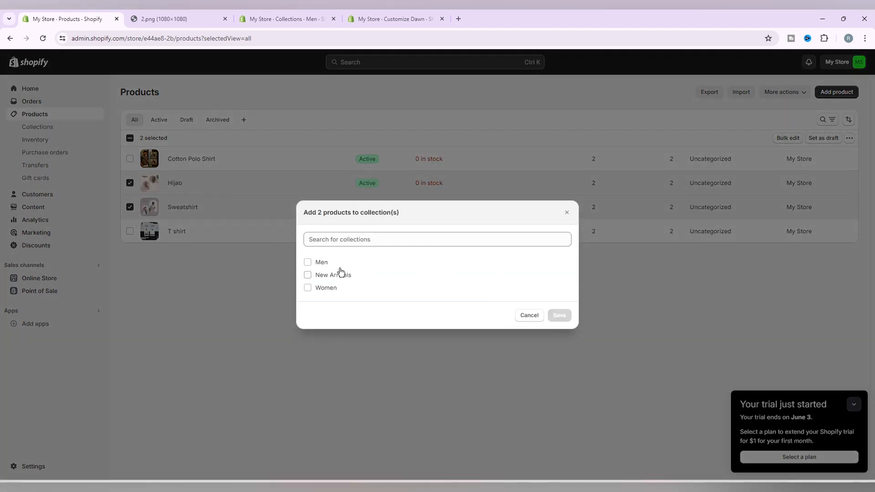
click(309, 287)
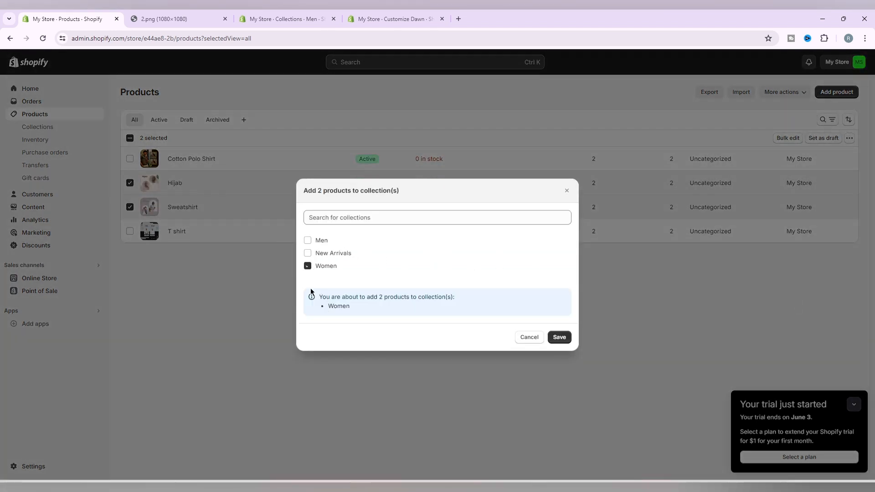
click(560, 338)
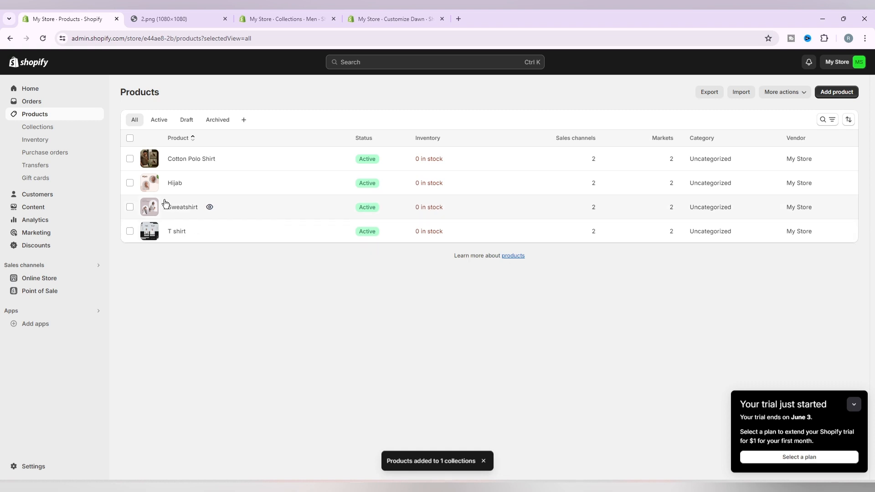
Add the Cotton Polo Shirt and Hijab products to the New Arrivals collection and save
click(131, 157)
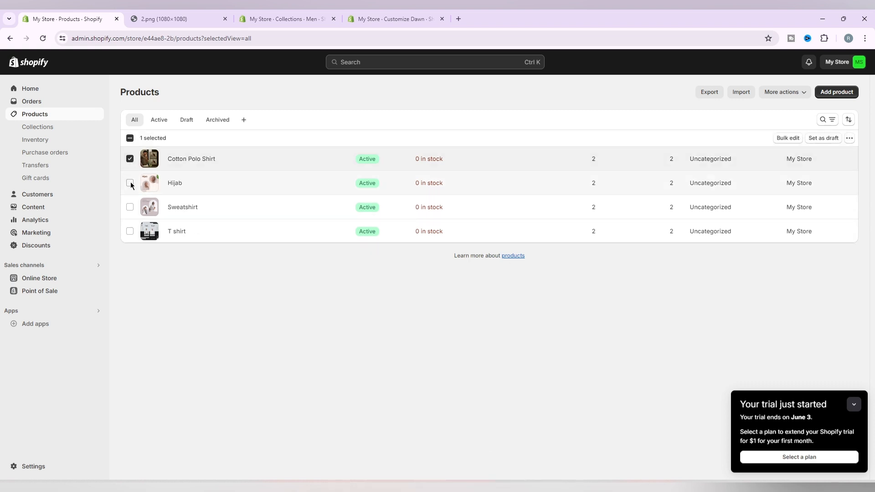
click(130, 183)
click(850, 138)
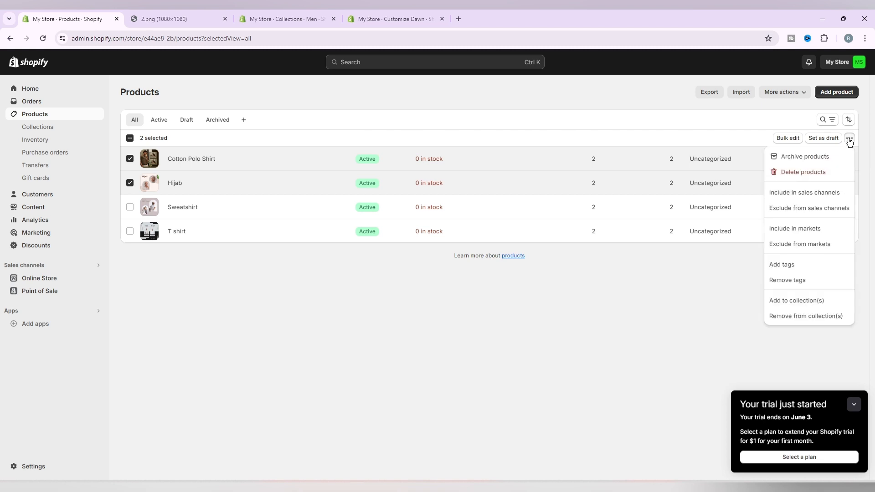
click(814, 301)
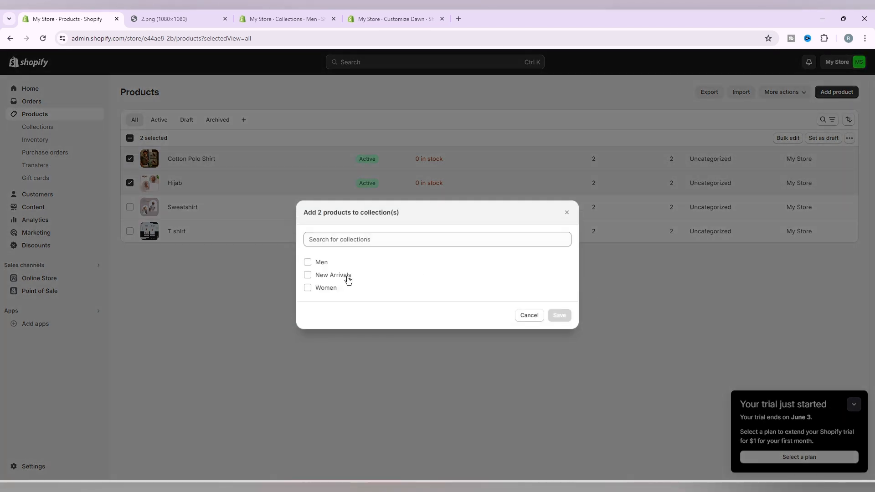
click(348, 276)
click(561, 338)
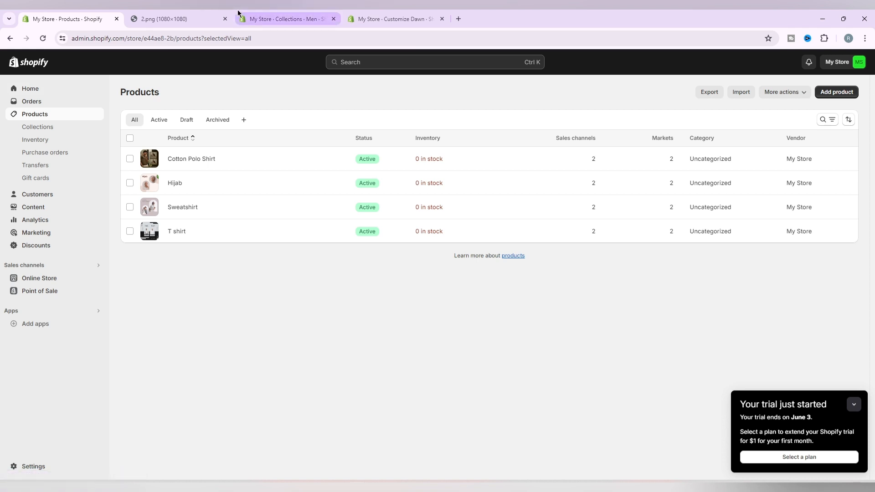
Close the 2.png image page and the extra Men collection page, and go to the Dawn theme editor
click(268, 13)
click(218, 17)
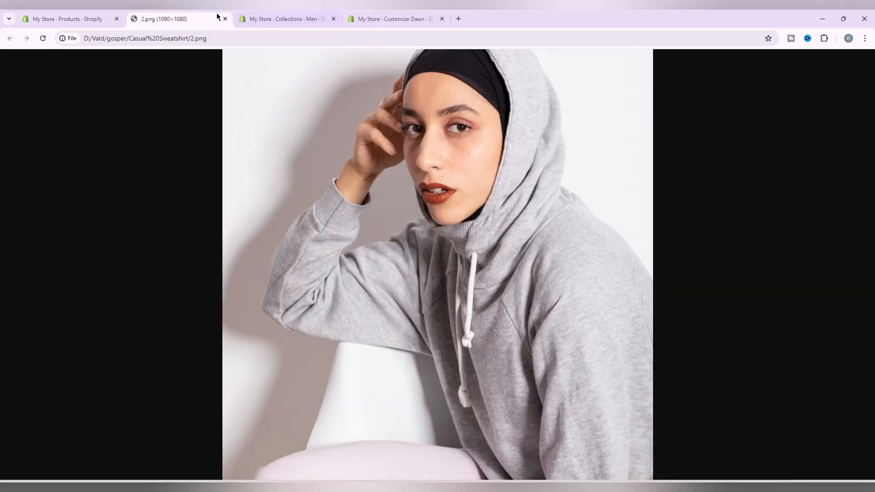
click(225, 19)
click(225, 19)
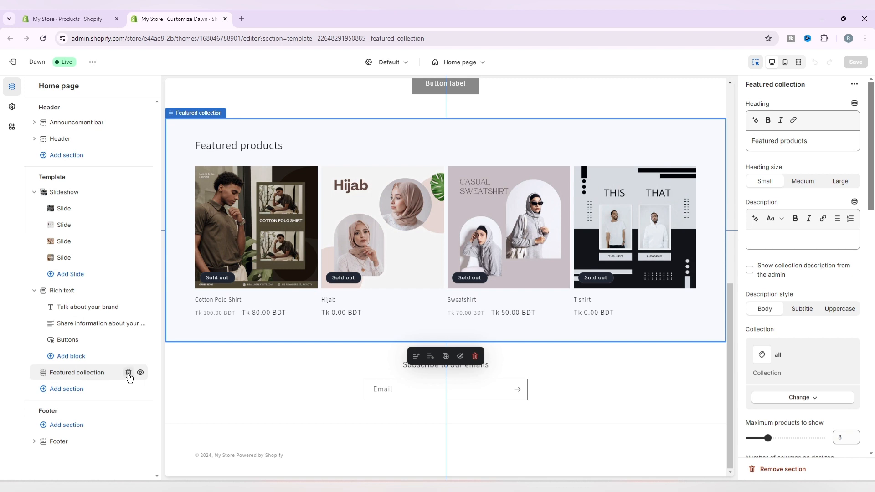
Replace the home page's "Featured products" section with a new Featured collection section below the Rich text section
click(129, 372)
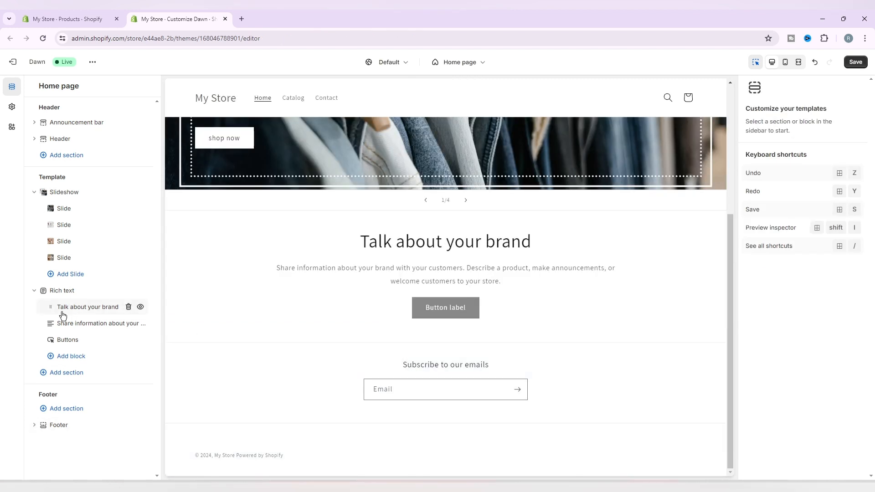
click(71, 372)
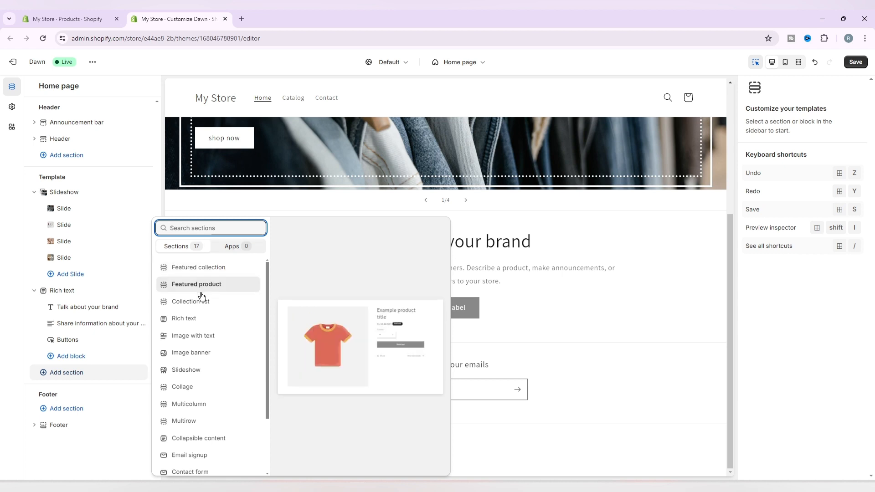
click(211, 269)
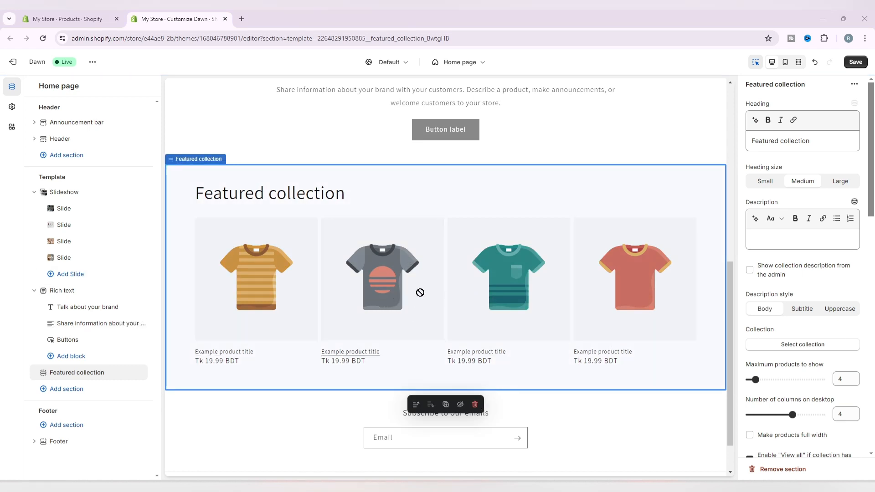
Assign the New Arrivals collection to the new Featured collection section and set its heading to "new Arrivals"
click(811, 346)
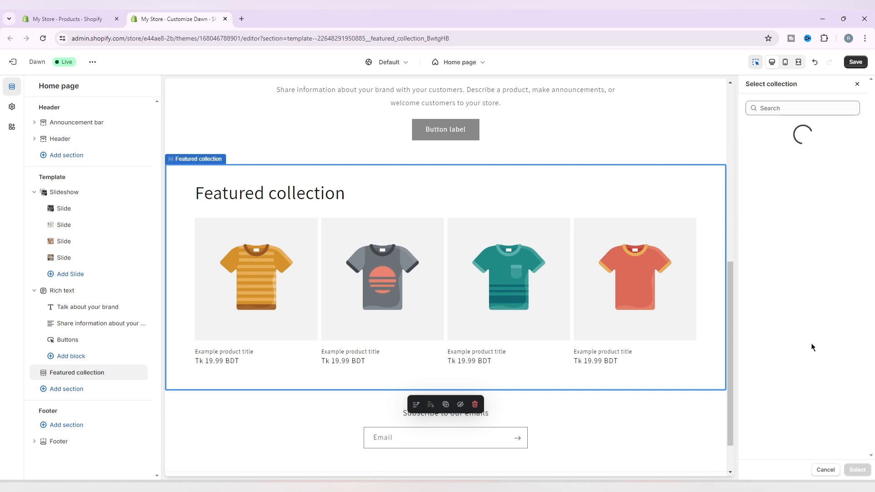
click(787, 188)
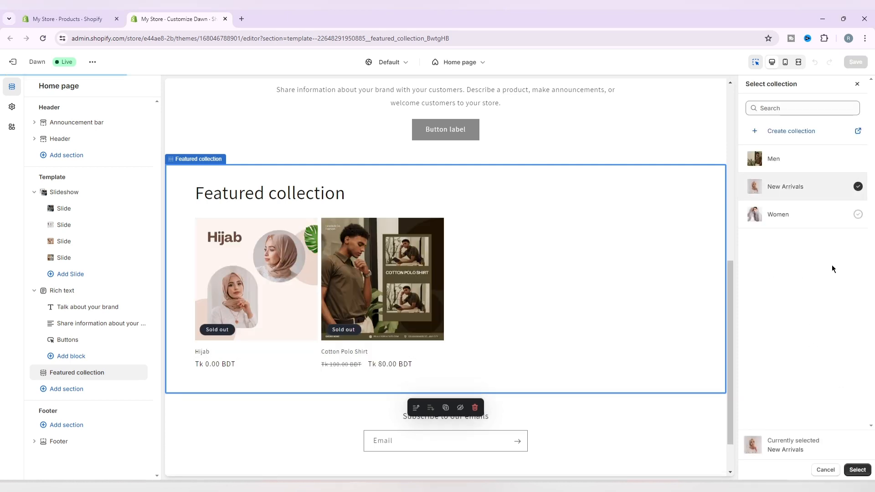
click(859, 470)
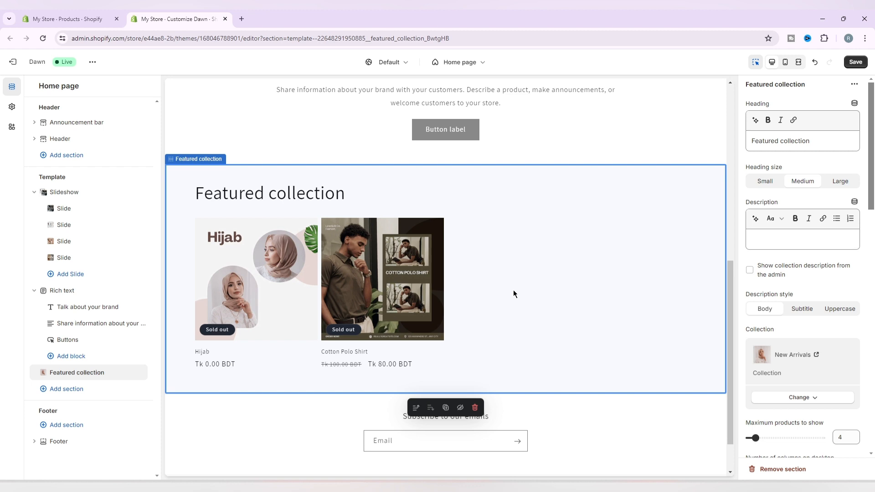
drag(802, 140, 728, 137)
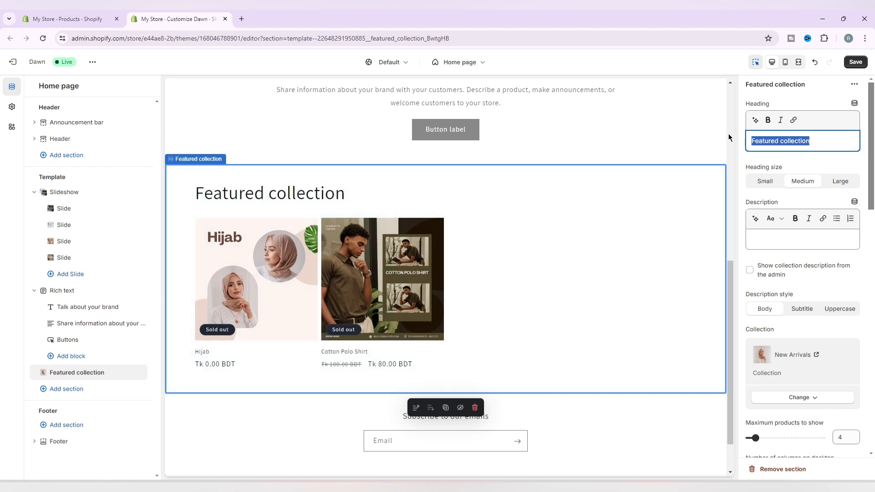
text(new Arrivals)
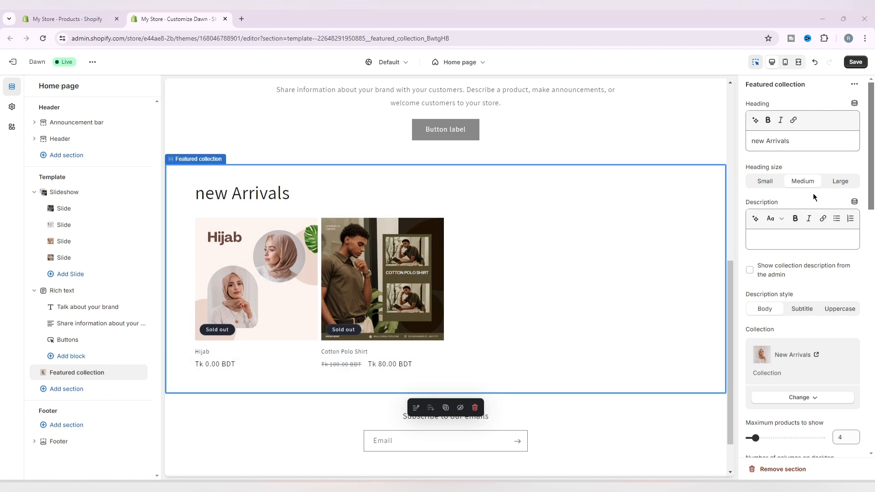
Remove the Rich text section between the slideshow and the featured collection on the home page
click(795, 244)
scroll(796, 240, down, 1)
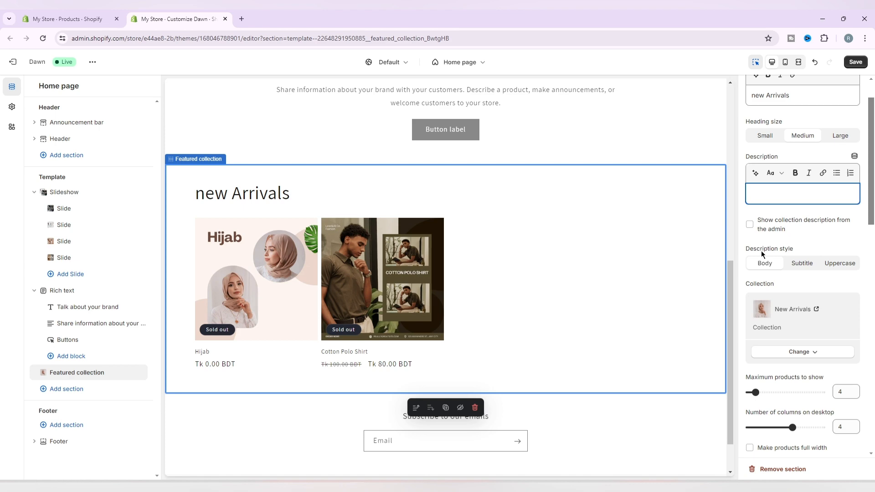
click(602, 427)
scroll(600, 409, up, 5)
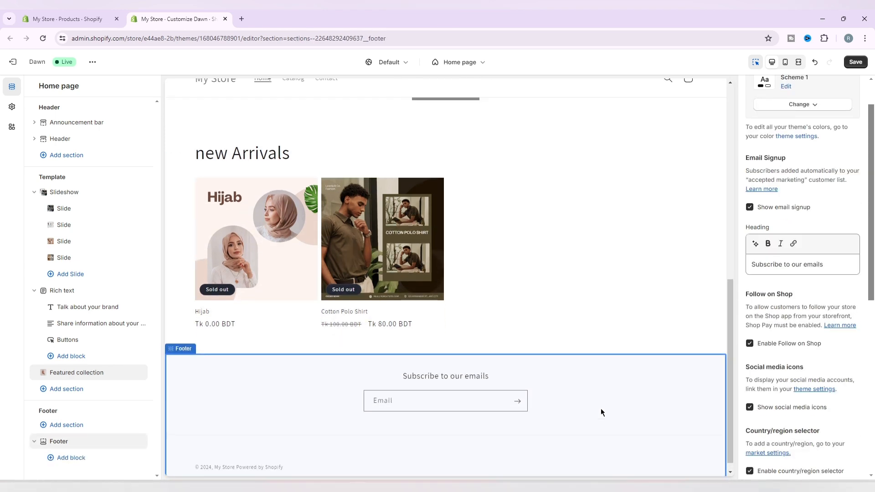
scroll(602, 400, up, 3)
scroll(604, 395, down, 2)
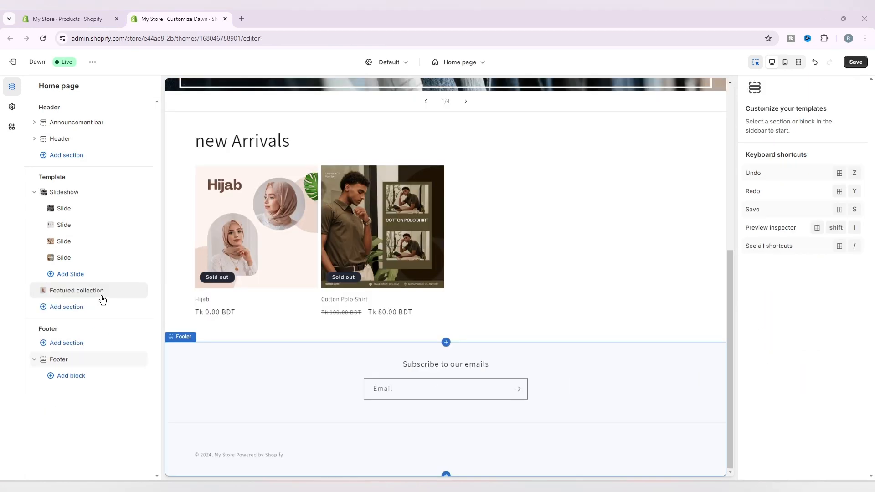
Add a Collection list section below the featured collection and set its number of desktop columns to 2
click(68, 308)
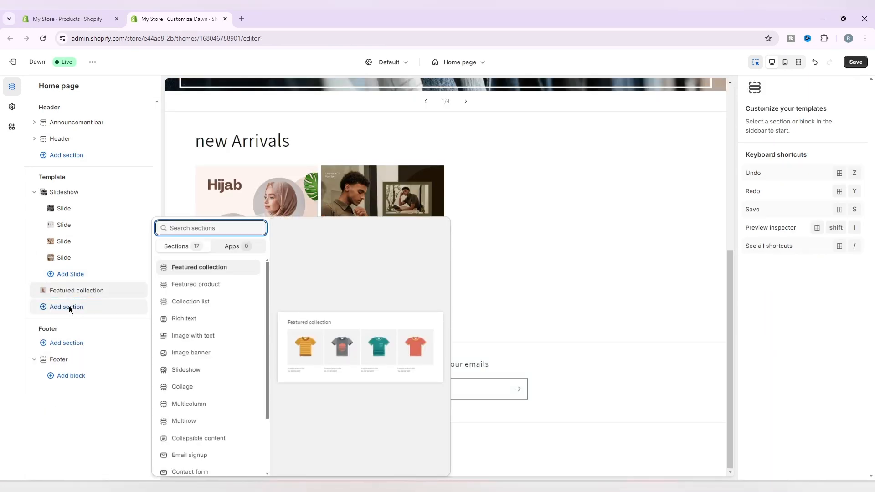
click(213, 302)
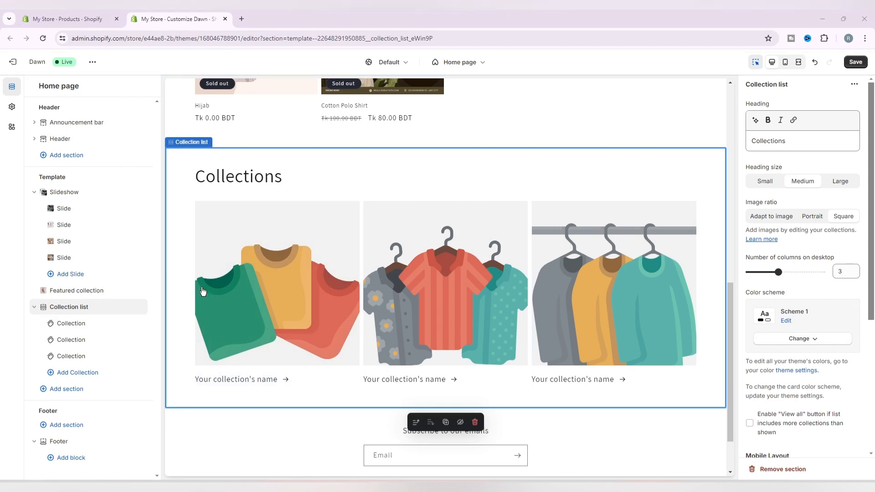
drag(778, 273, 769, 275)
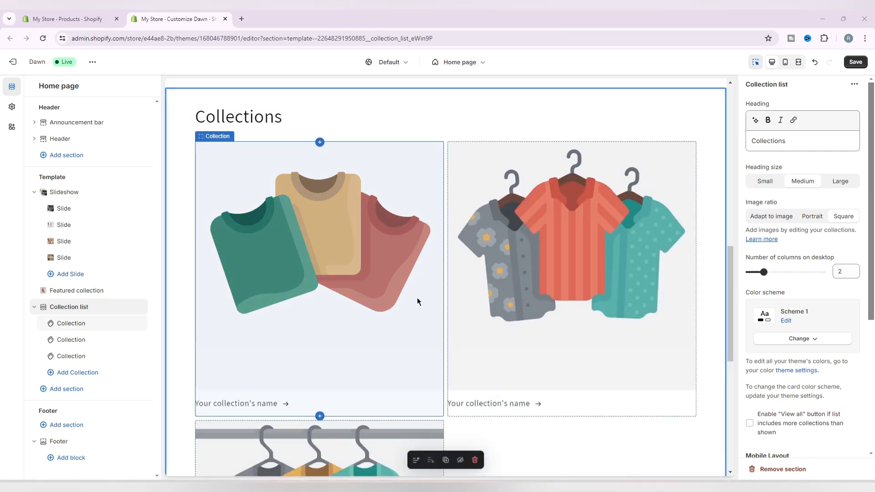
Assign the Women collection to the first block of the collection list
click(397, 297)
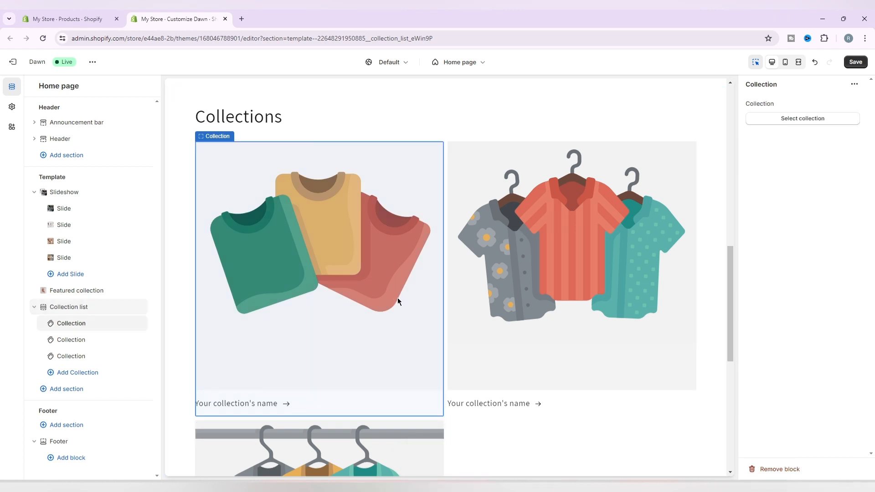
click(818, 120)
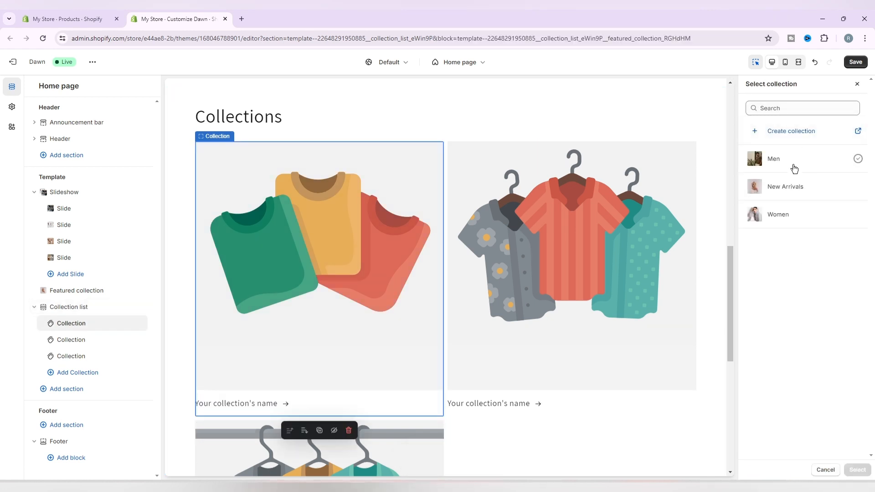
click(783, 214)
click(855, 470)
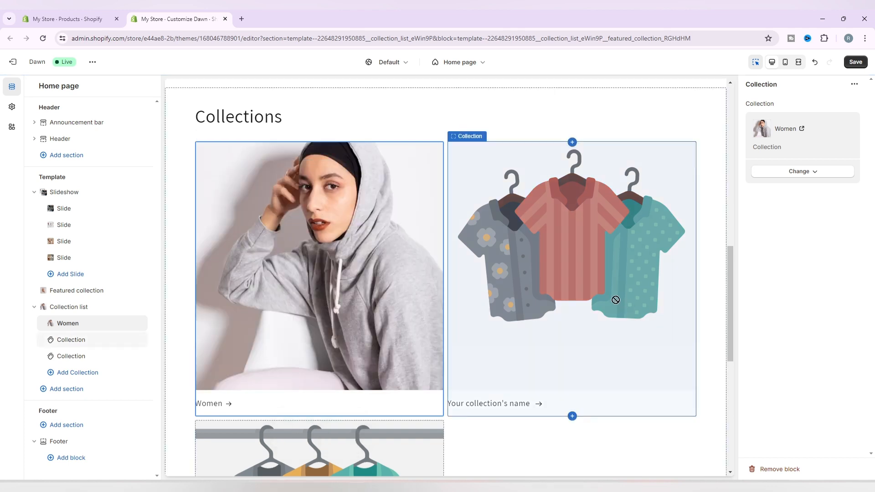
Assign the Men collection to the second block of the collection list
click(595, 288)
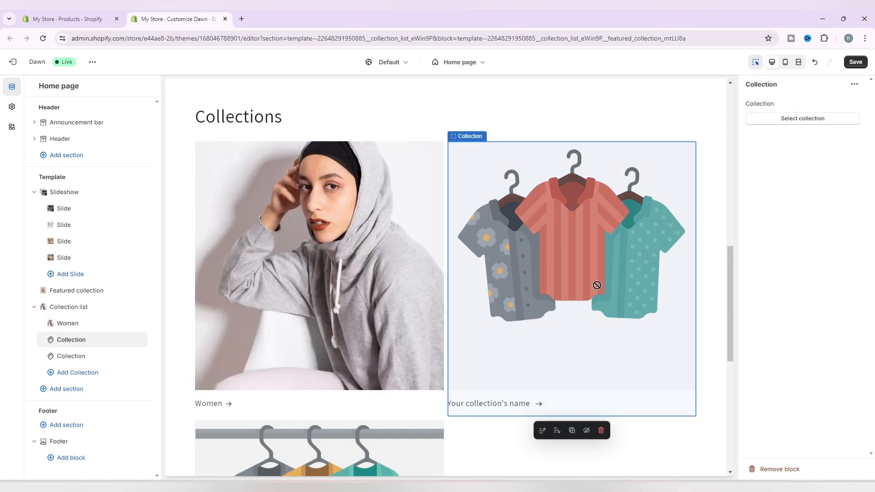
click(825, 120)
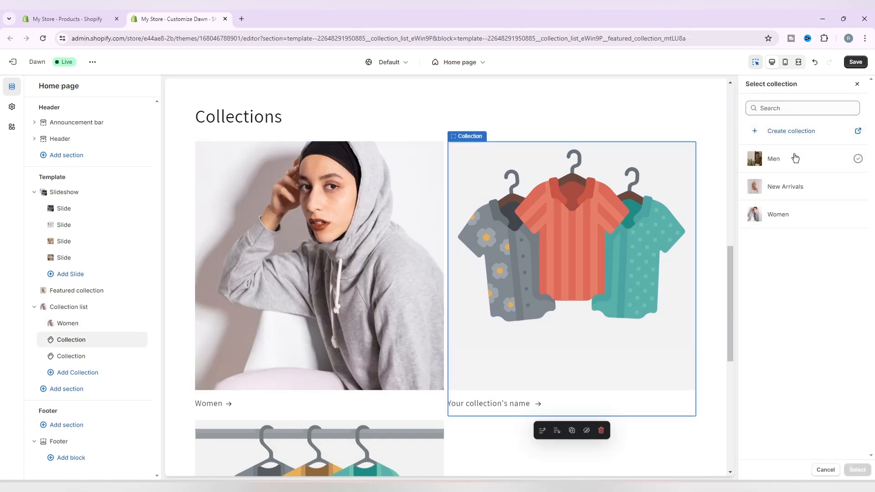
click(795, 157)
click(857, 470)
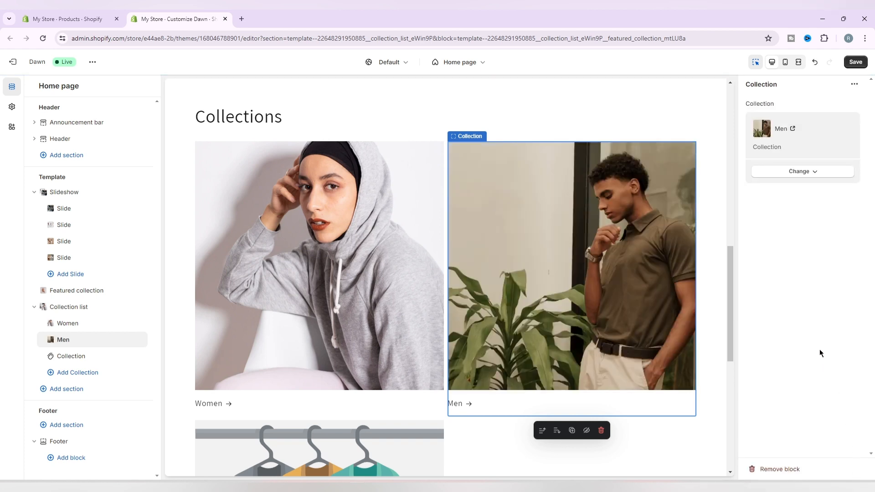
Delete the empty third collection block from the collection list
click(653, 444)
scroll(556, 406, down, 4)
click(384, 343)
scroll(371, 312, down, 2)
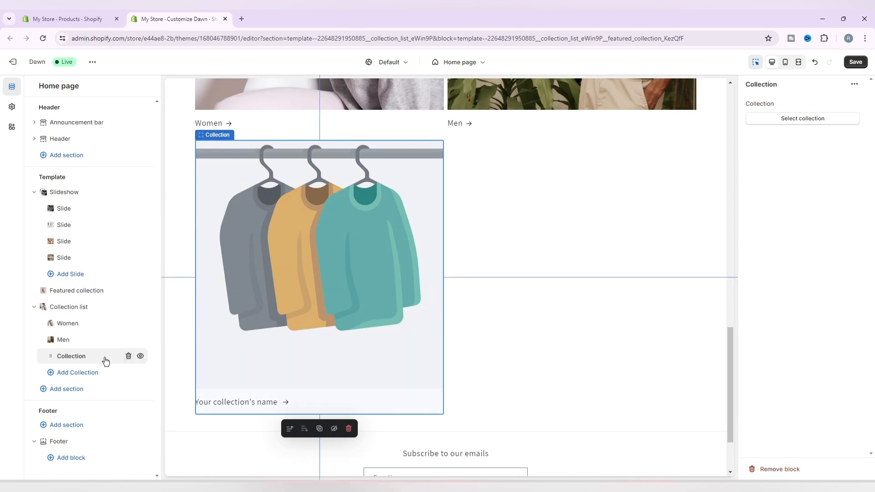
click(128, 356)
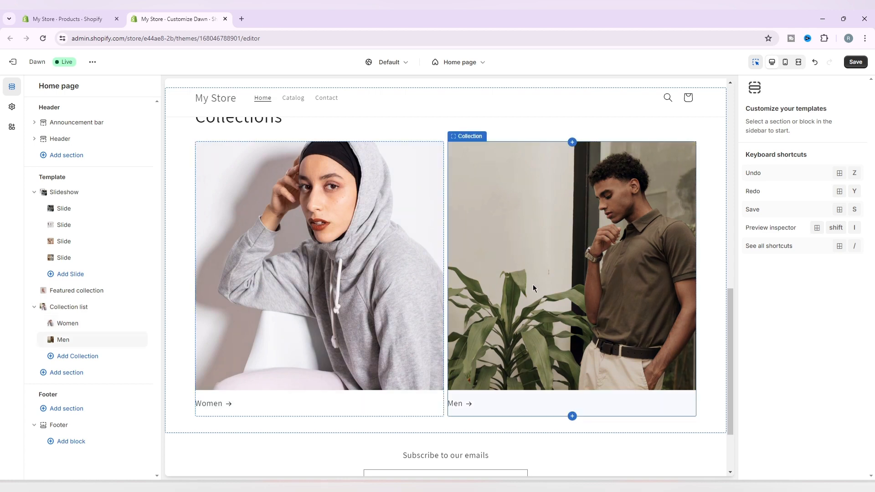
Change the collection list section's heading to "Find Your Style"
scroll(533, 284, up, 2)
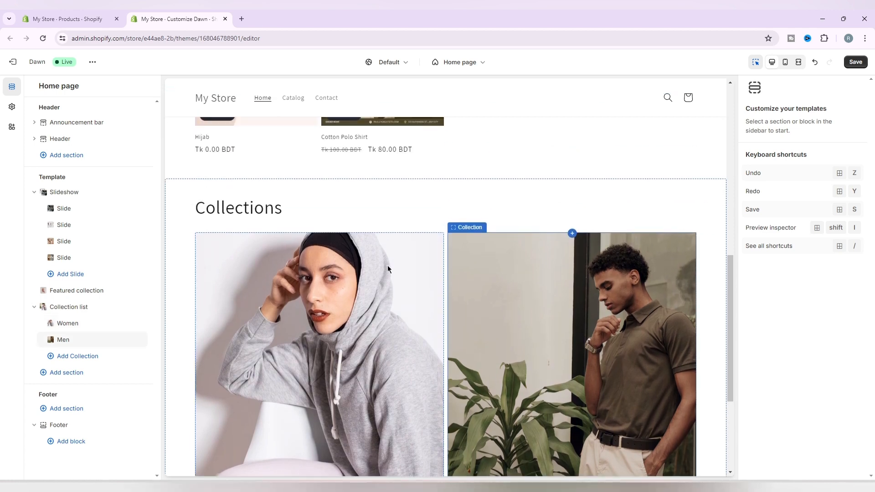
click(244, 214)
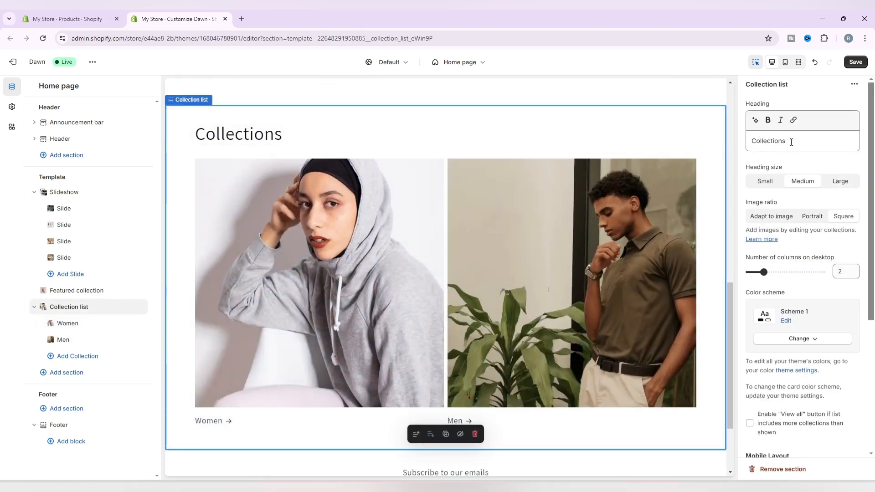
double_click(791, 142)
text(Find Your Style)
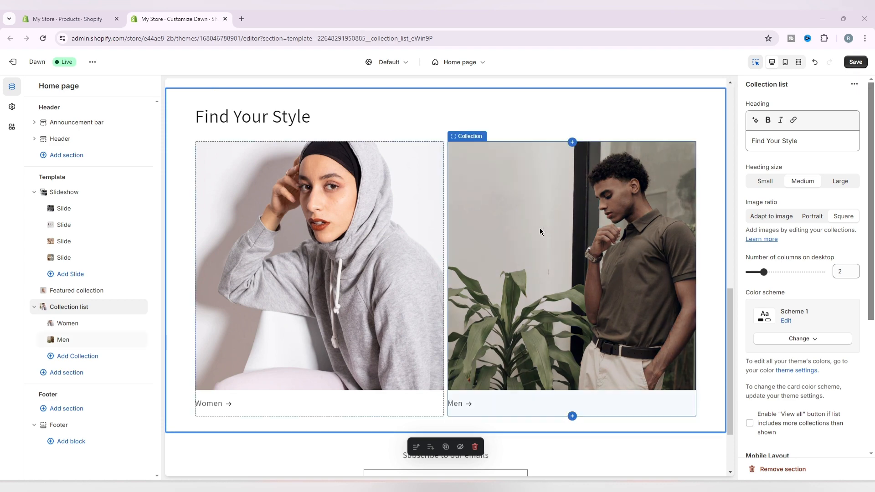
Follow the Women collection link in the preview to check its page, and return to the Home page template
scroll(518, 264, down, 1)
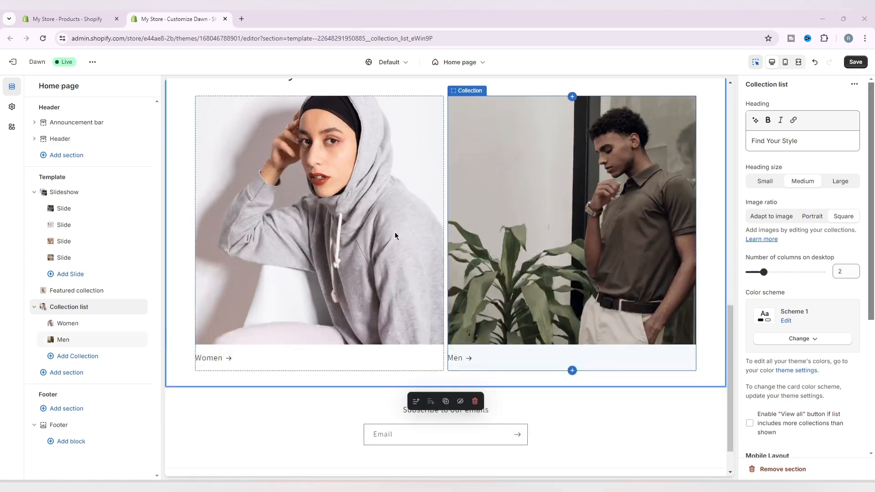
click(351, 226)
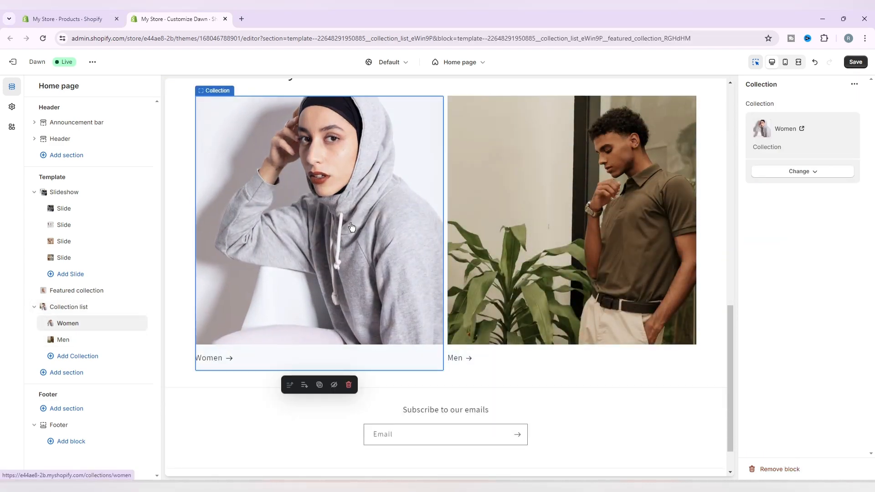
click(351, 225)
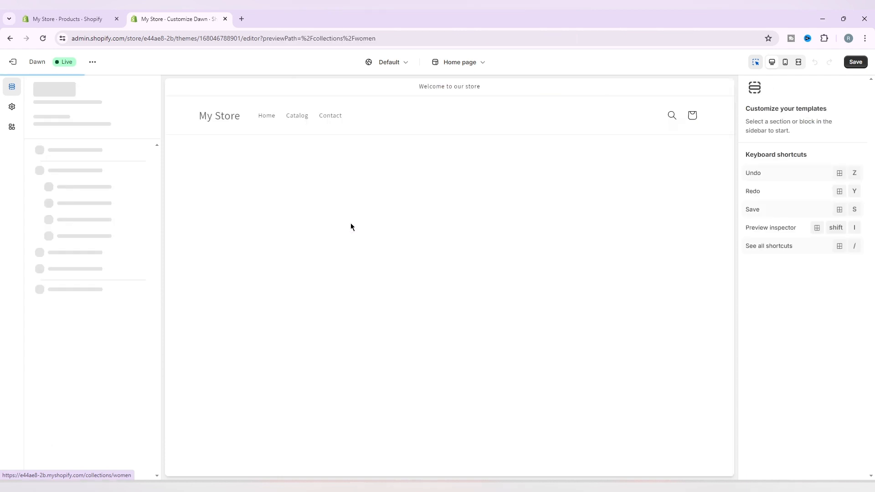
click(471, 62)
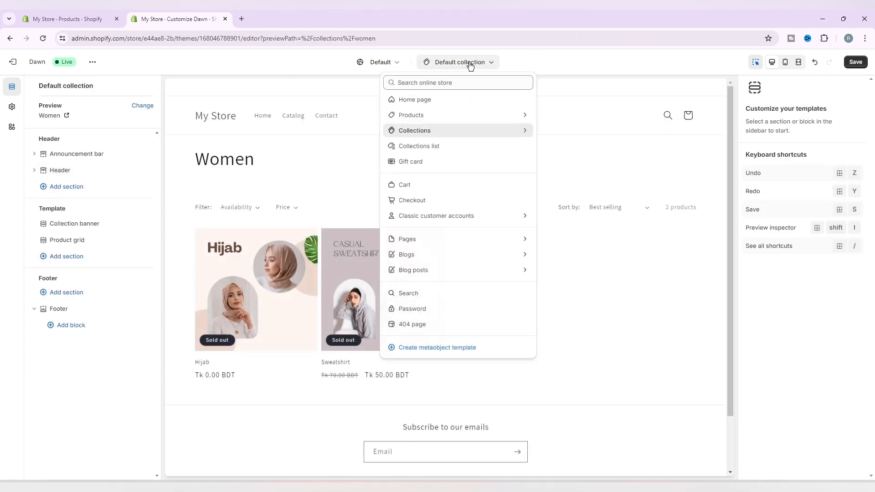
click(444, 102)
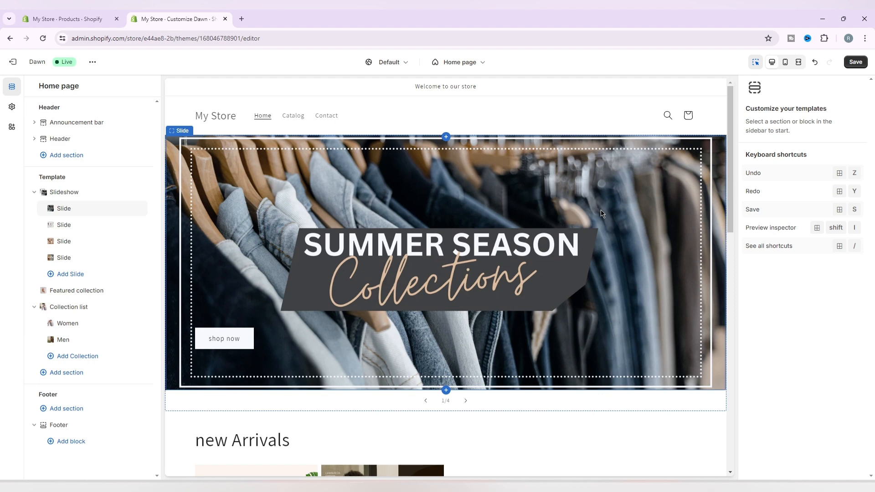
Review the home page layout from slideshow to footer and look through the section types available to add
scroll(471, 249, down, 8)
scroll(486, 299, down, 4)
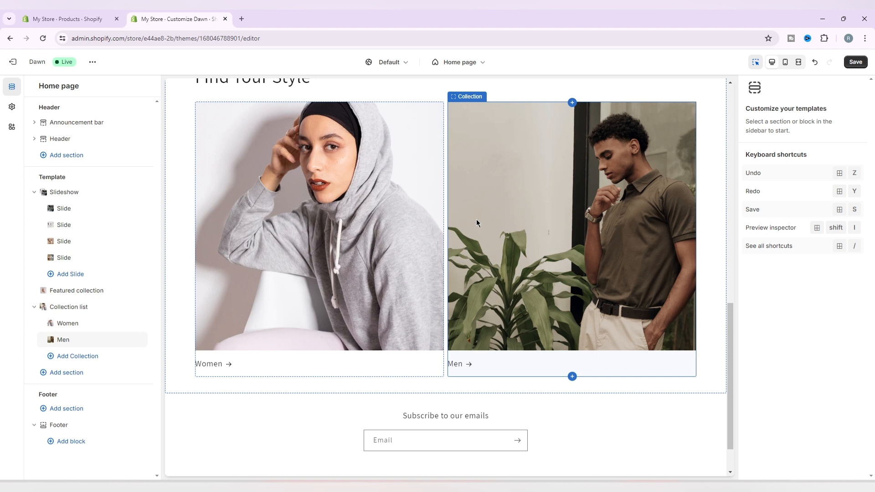
scroll(477, 222, down, 1)
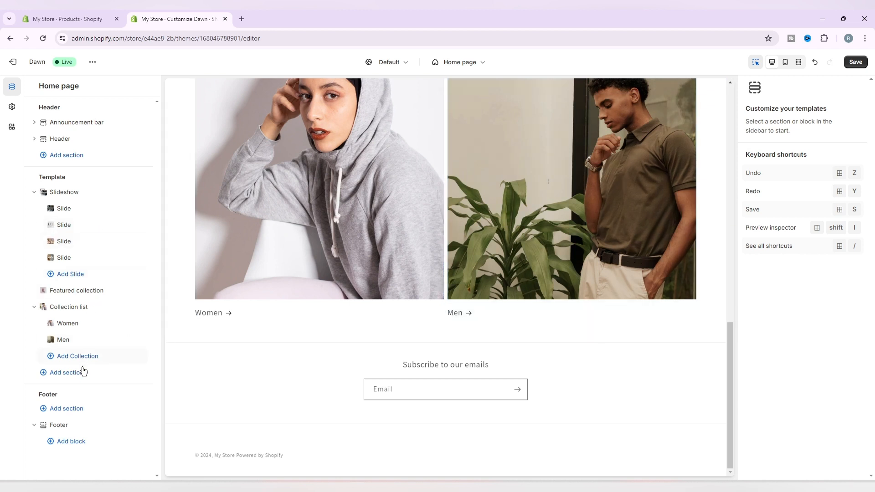
click(64, 372)
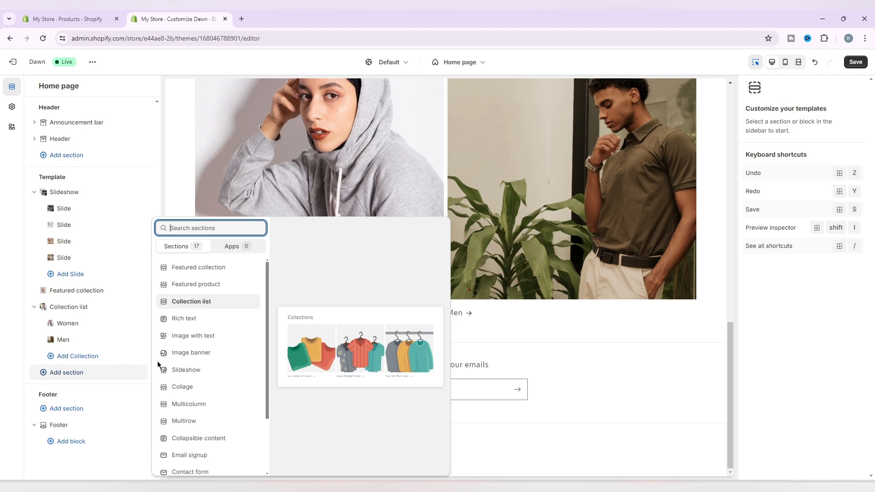
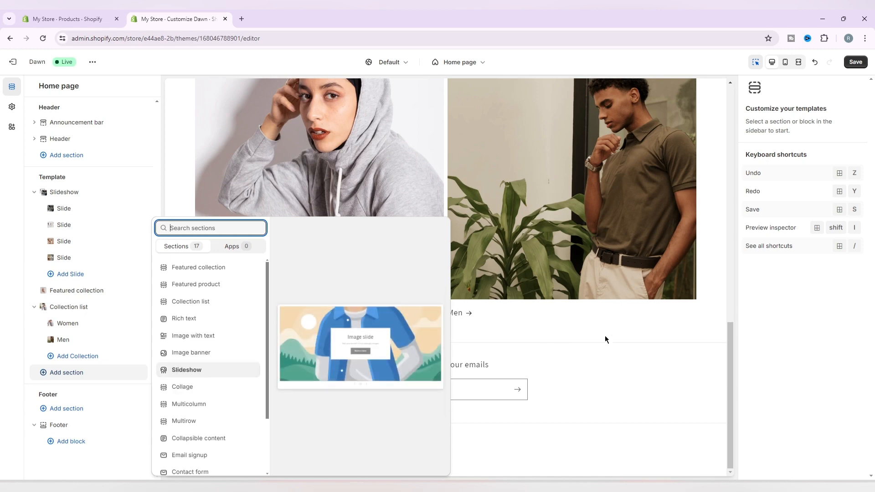
scroll(603, 336, up, 8)
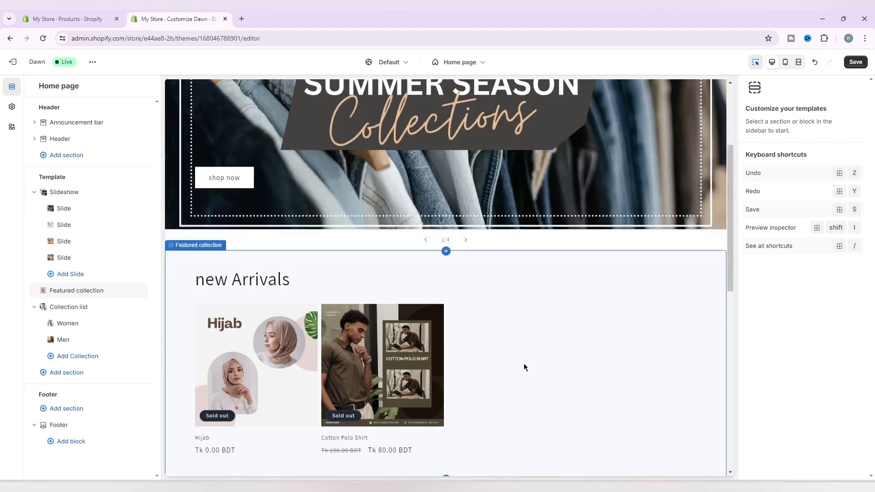
scroll(524, 364, down, 1)
scroll(524, 364, up, 4)
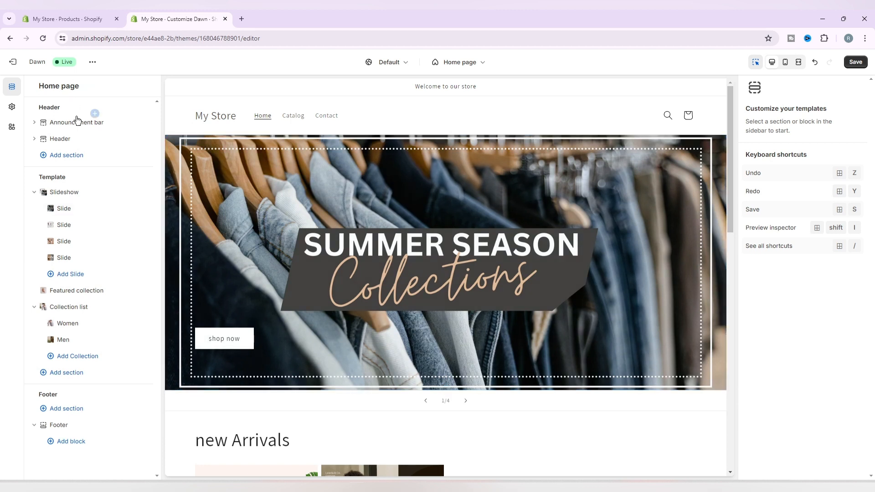
Replace the announcement bar's text with "use code Black Friday for 20% off"
double_click(47, 107)
click(69, 108)
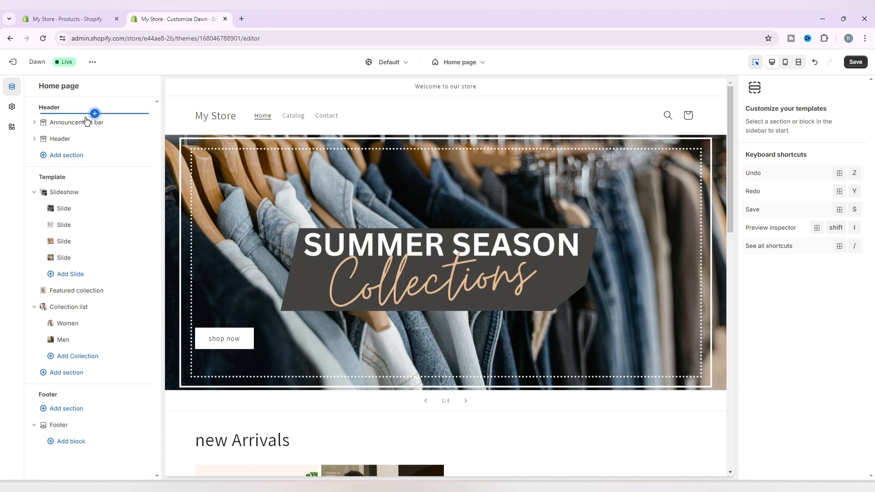
click(68, 140)
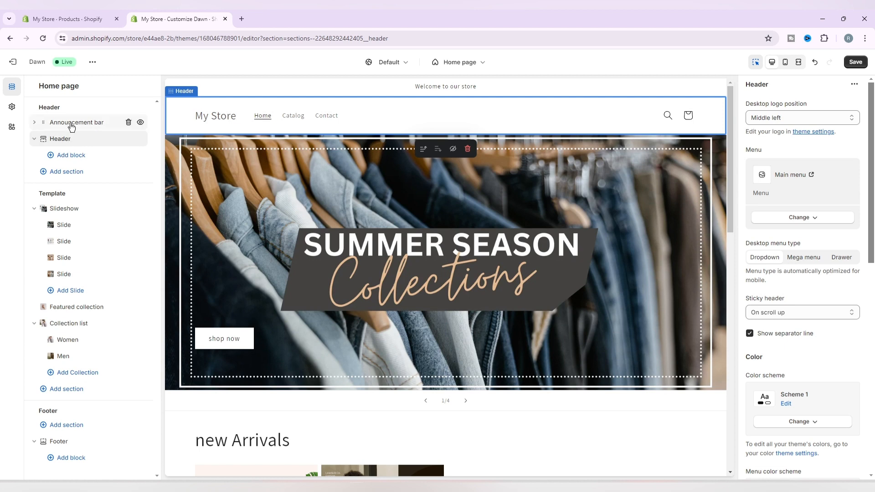
click(73, 122)
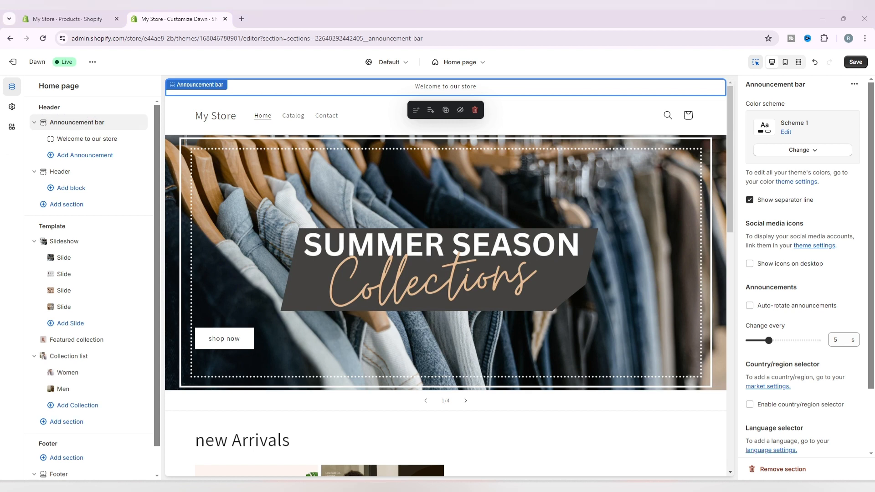
click(94, 138)
click(818, 119)
drag(818, 120, 738, 116)
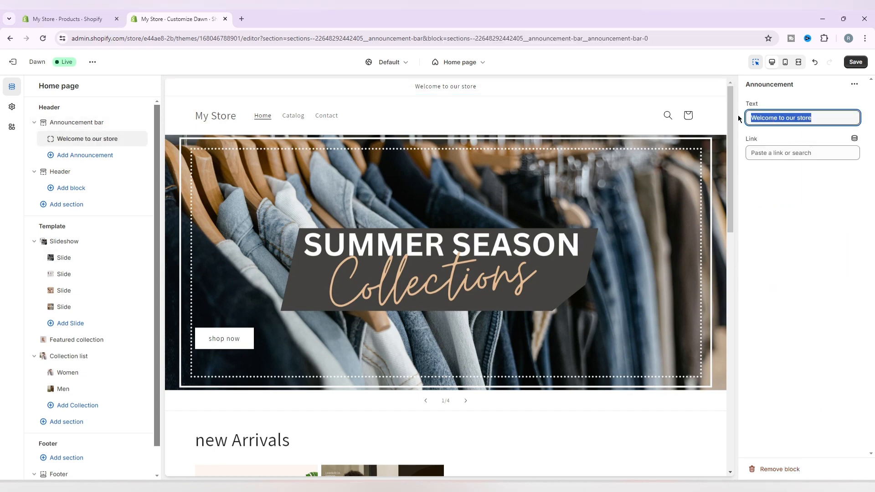
right_click(777, 118)
click(733, 176)
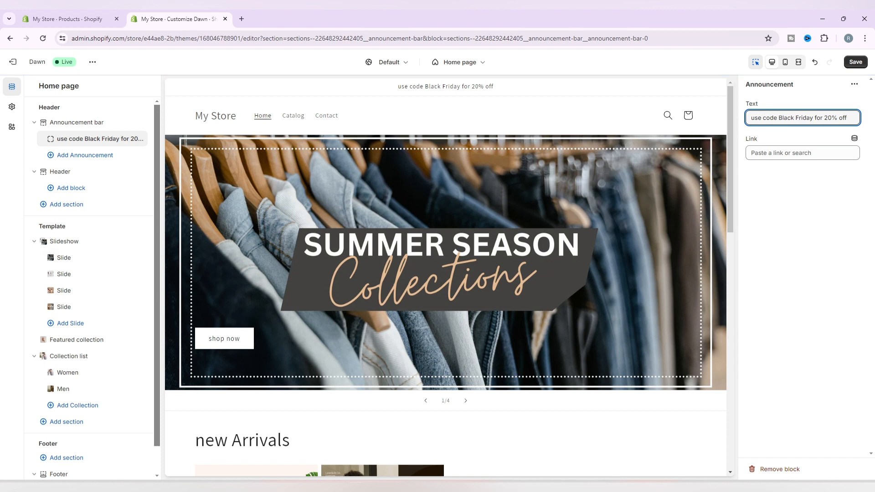
click(475, 125)
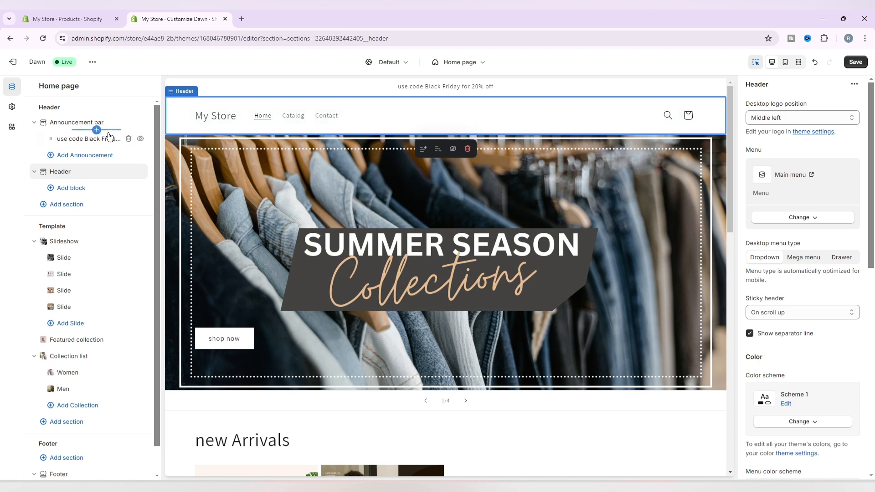
mouse_move(127, 123)
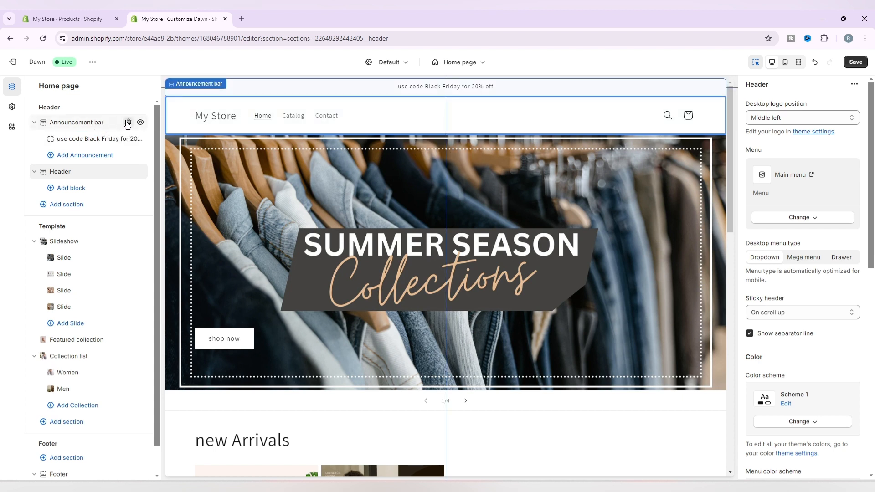
Remove the announcement bar section from the home page's header group
click(128, 123)
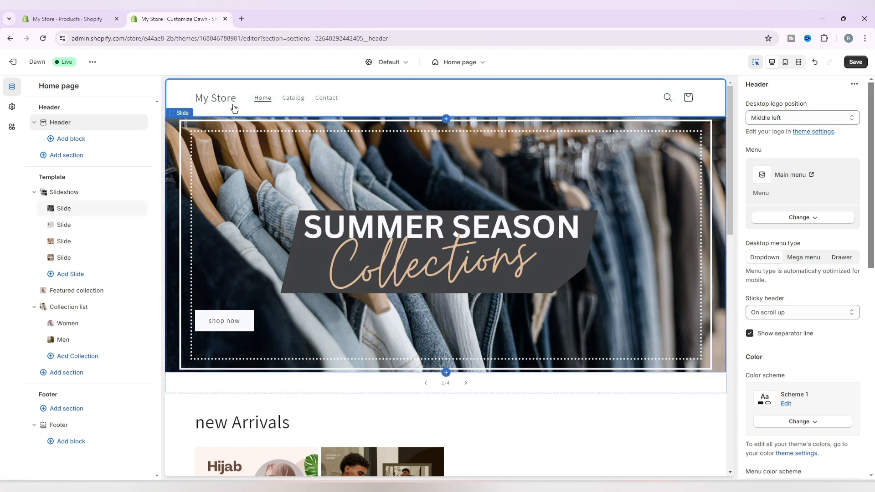
Add the Borcelle-removebg-preview PNG as the store logo in the header's theme settings and set its desktop width to 90 px
scroll(823, 239, down, 5)
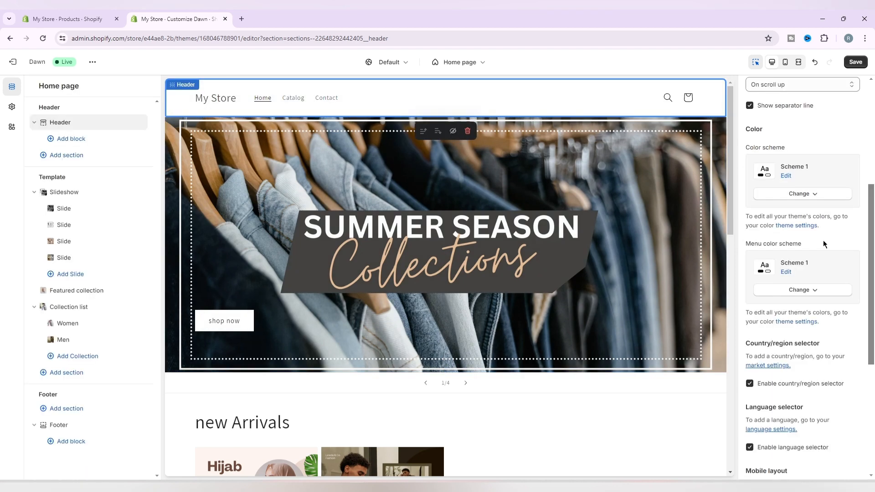
scroll(824, 243, down, 5)
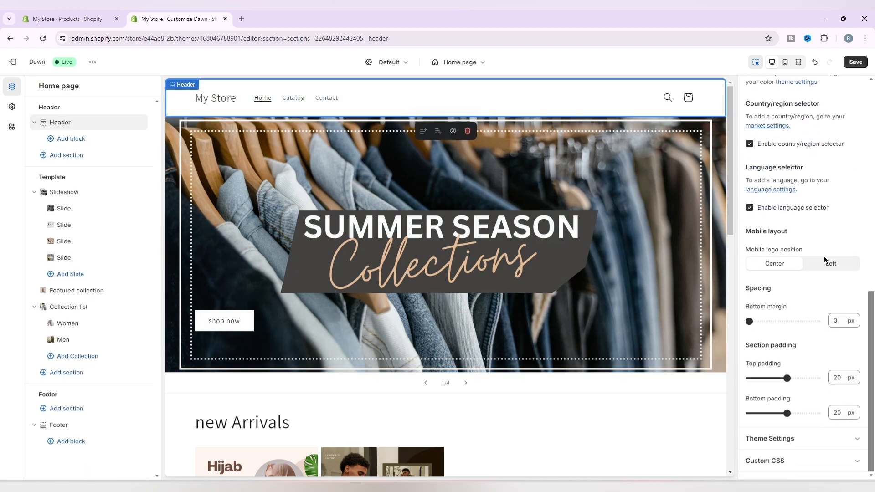
click(843, 440)
scroll(811, 308, down, 8)
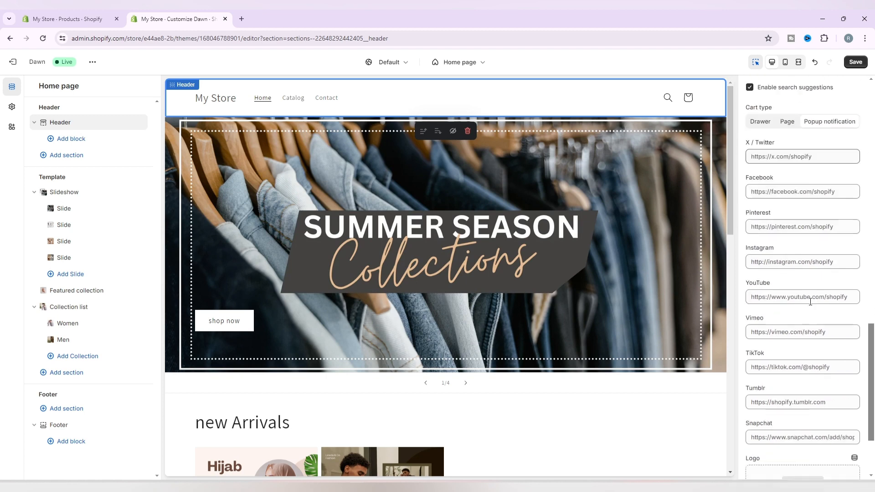
scroll(810, 302, down, 2)
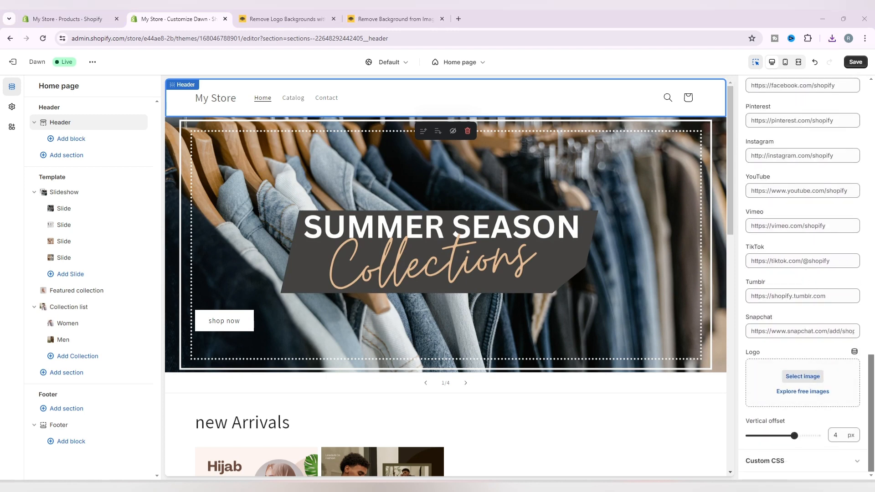
drag(383, 367, 800, 365)
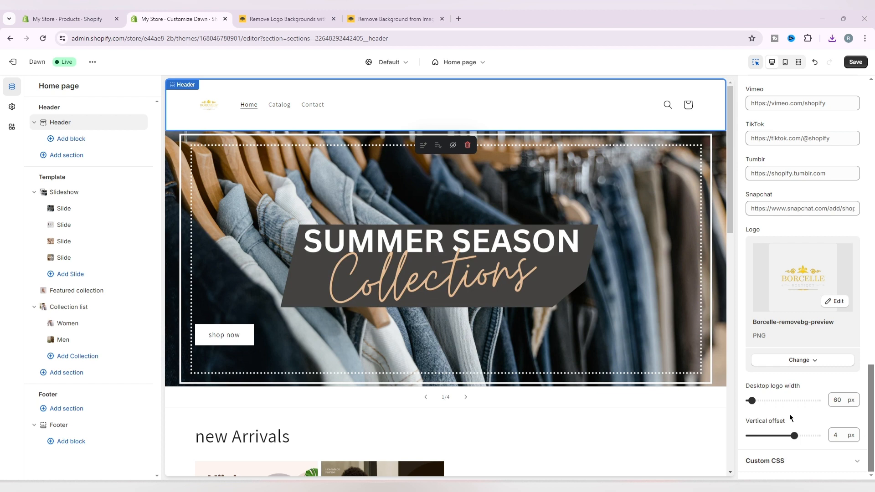
drag(752, 400, 760, 400)
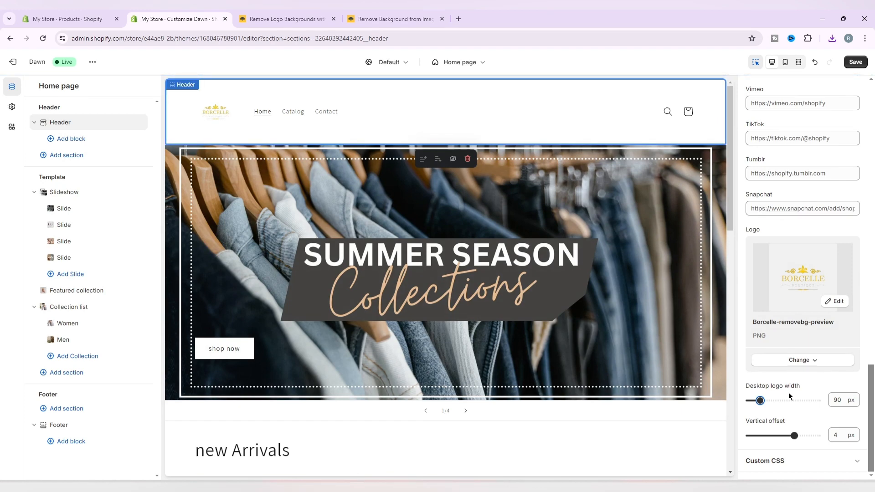
Set the header's desktop logo position to Middle center
scroll(794, 378, up, 10)
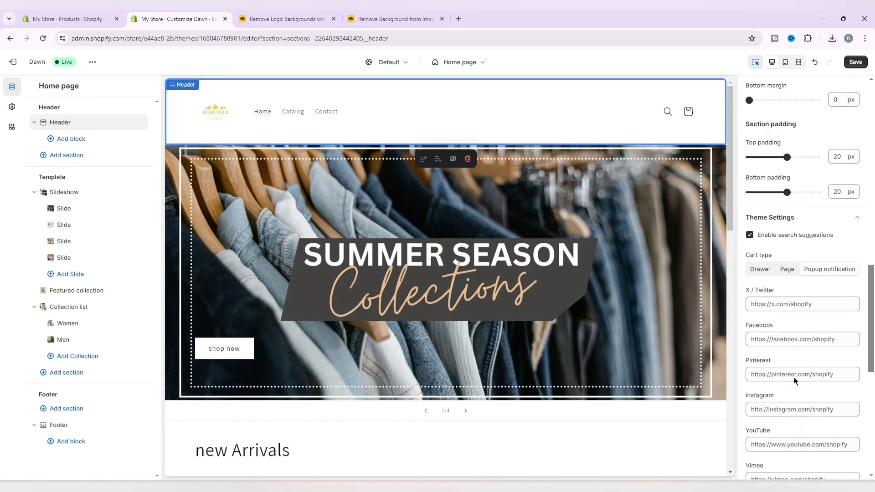
scroll(794, 377, up, 3)
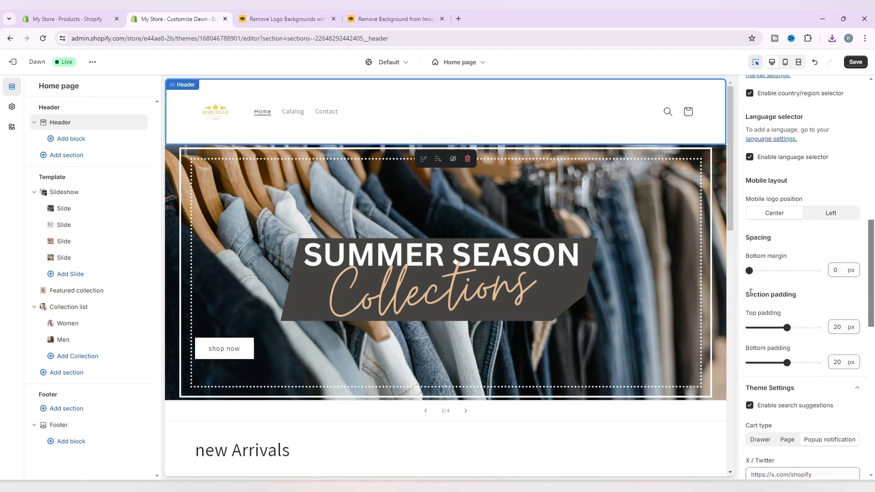
scroll(793, 331, up, 3)
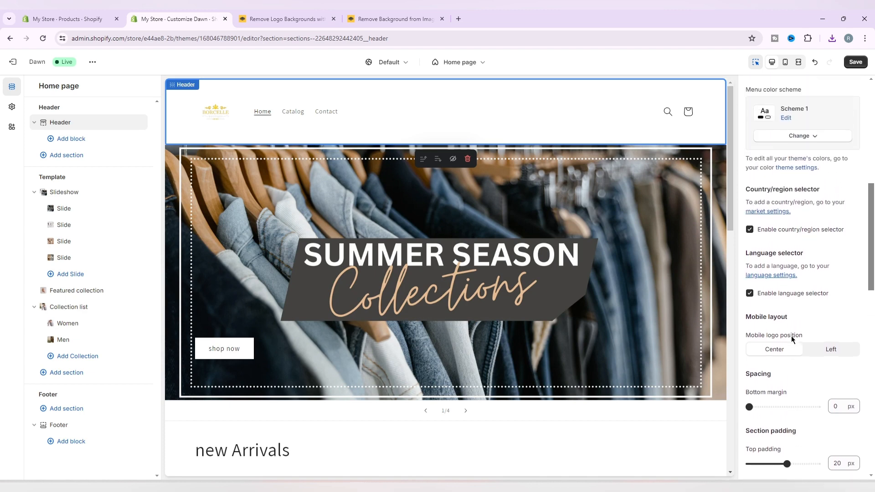
scroll(791, 335, down, 1)
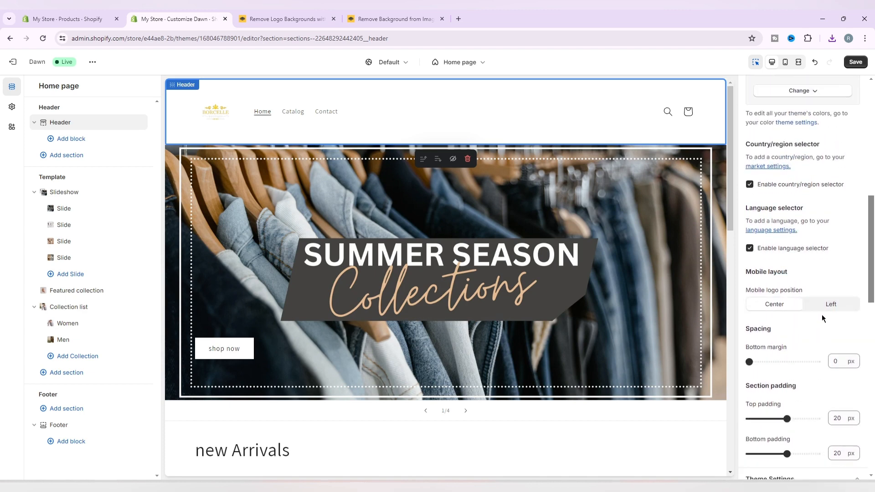
scroll(793, 301, up, 7)
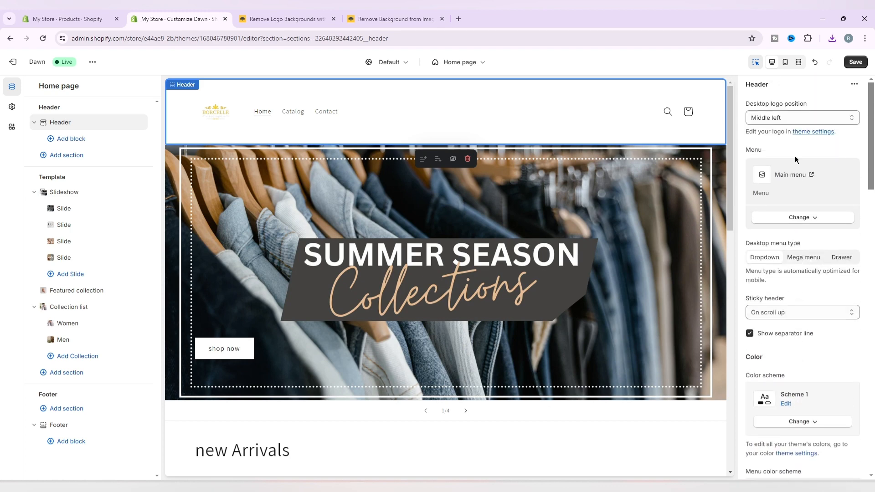
click(791, 119)
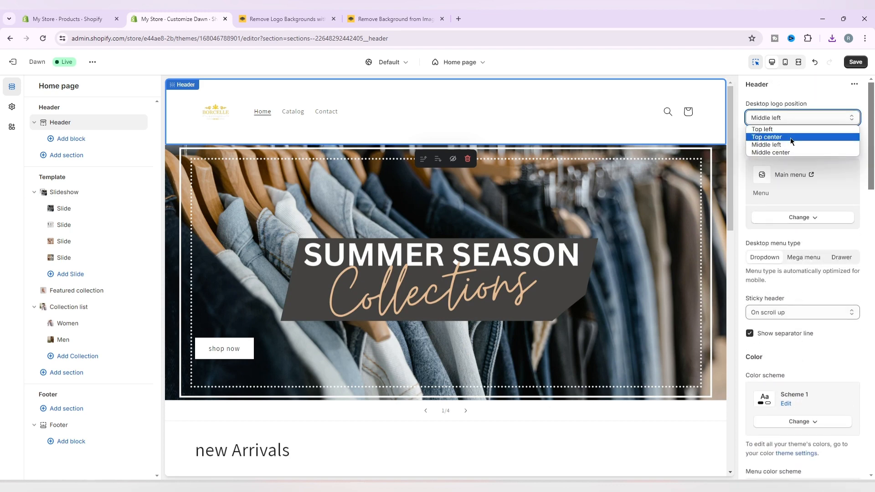
click(789, 151)
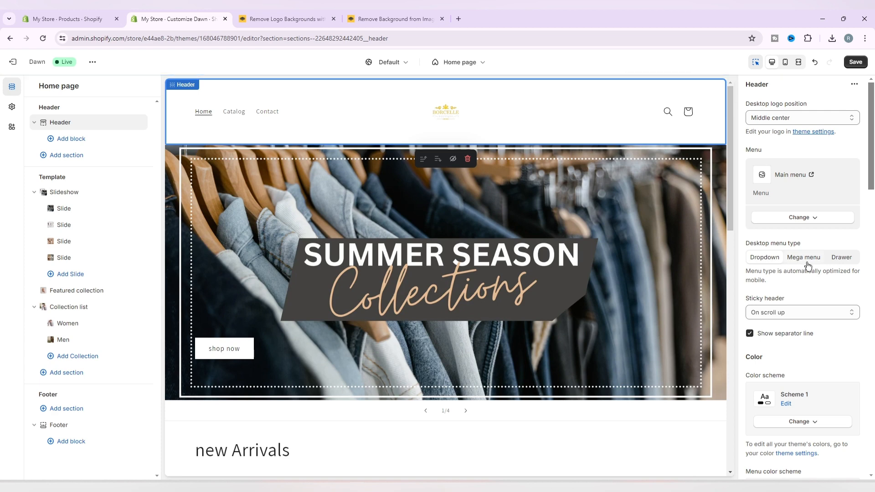
Try out the Drawer menu in the preview, and set the header's desktop menu type to Mega menu
click(848, 259)
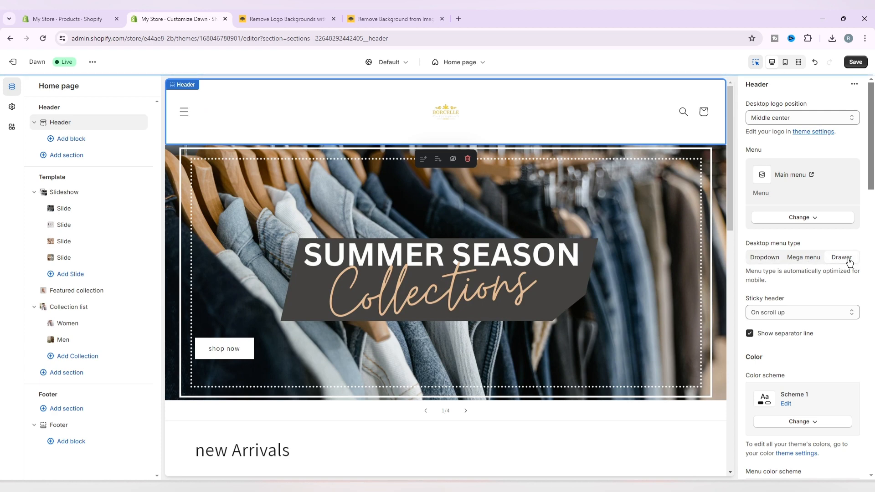
click(184, 112)
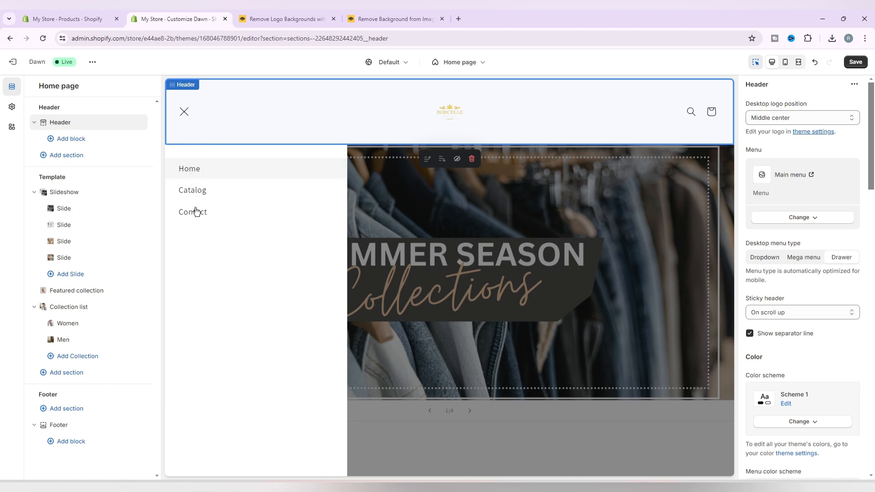
click(184, 111)
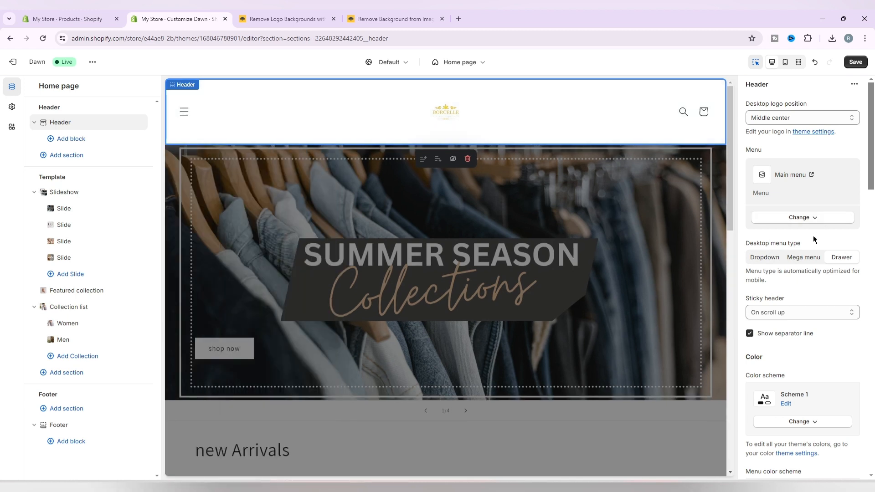
click(804, 257)
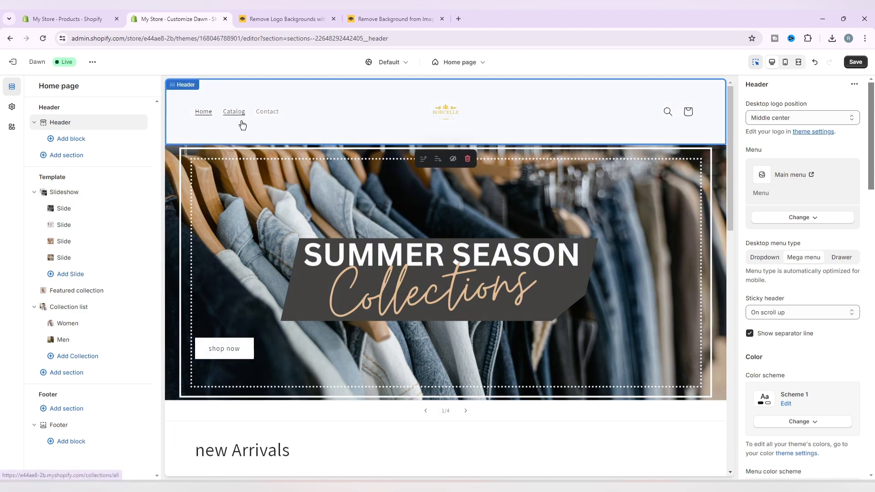
Switch to the Shopify admin and open the Main menu from the Online Store's navigation for editing
click(90, 20)
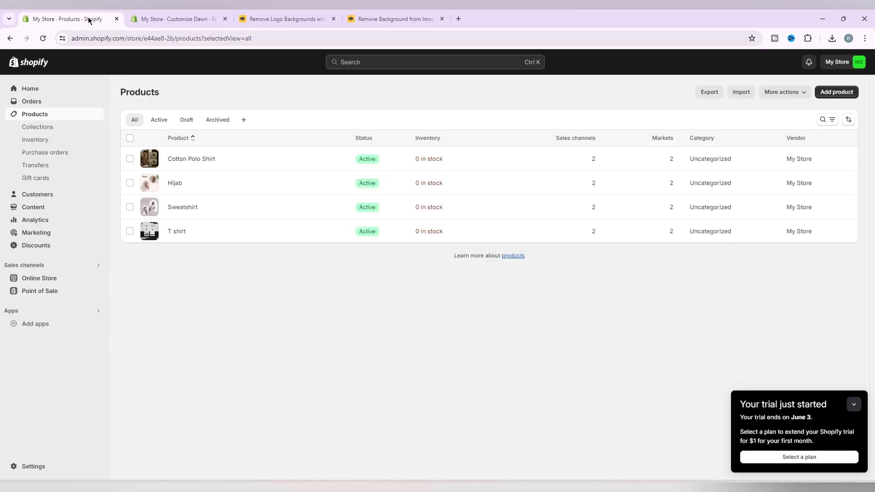
click(54, 90)
click(30, 211)
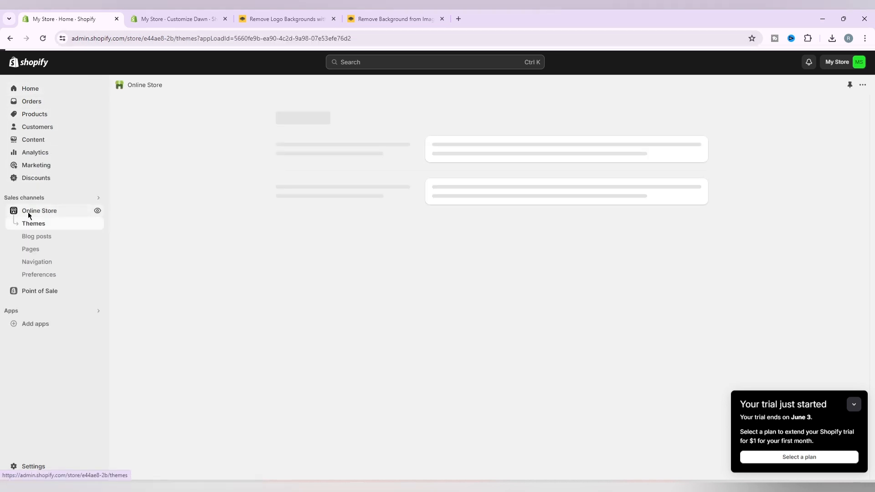
click(36, 263)
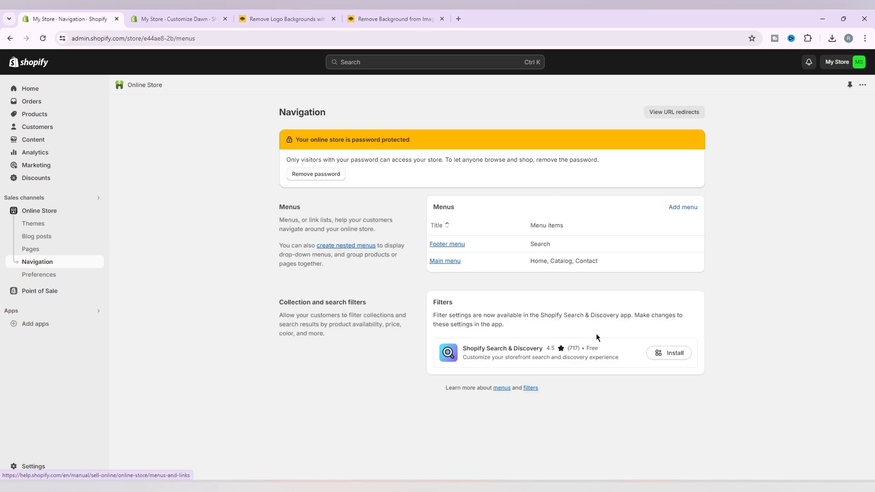
click(446, 262)
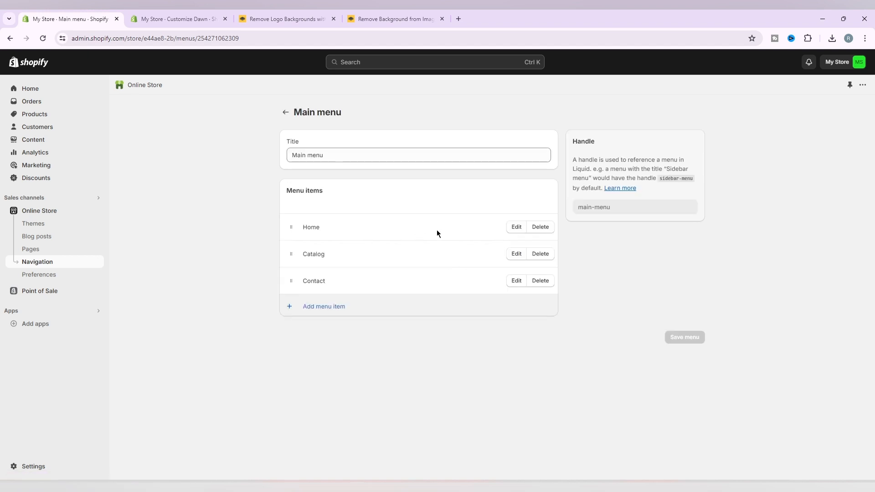
Delete the Home and Catalog items from the Main menu
click(539, 232)
click(551, 299)
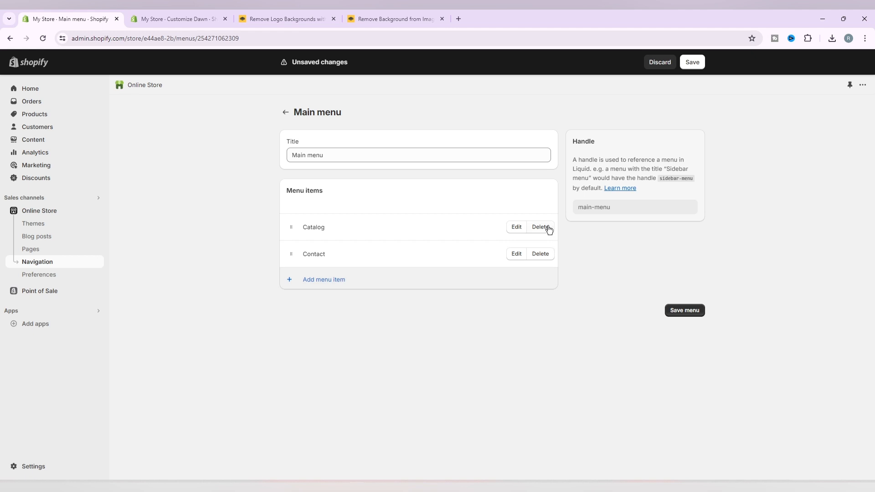
click(540, 227)
click(552, 295)
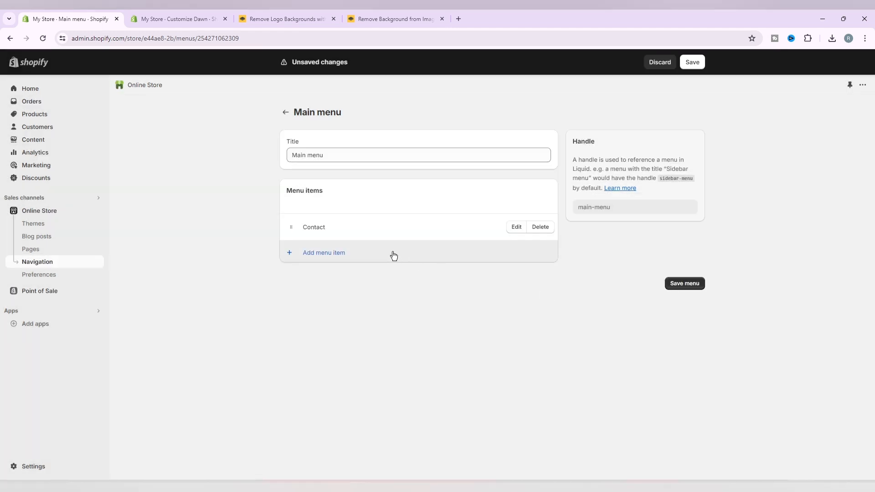
Add a menu item named Men that links to the Men collection
click(327, 254)
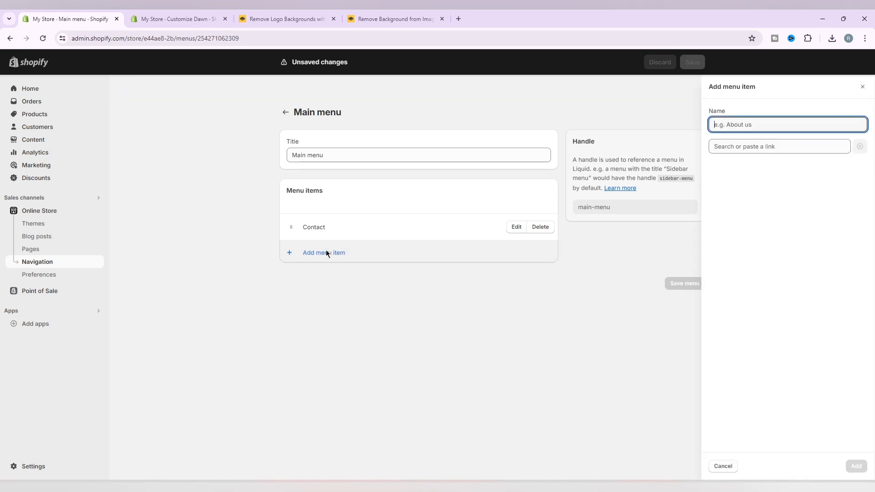
click(767, 147)
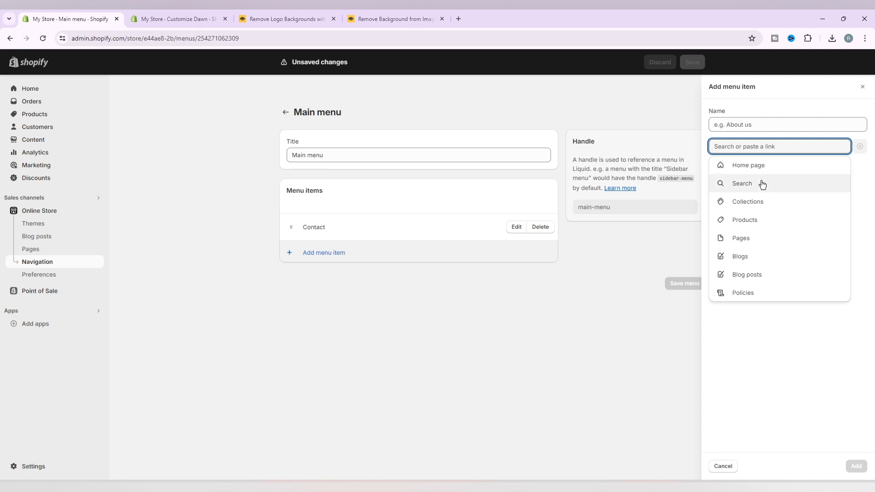
click(761, 204)
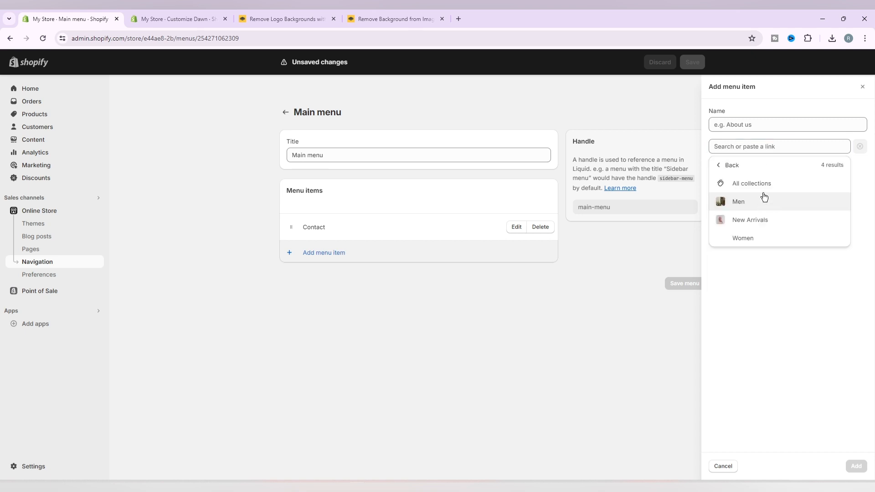
click(764, 202)
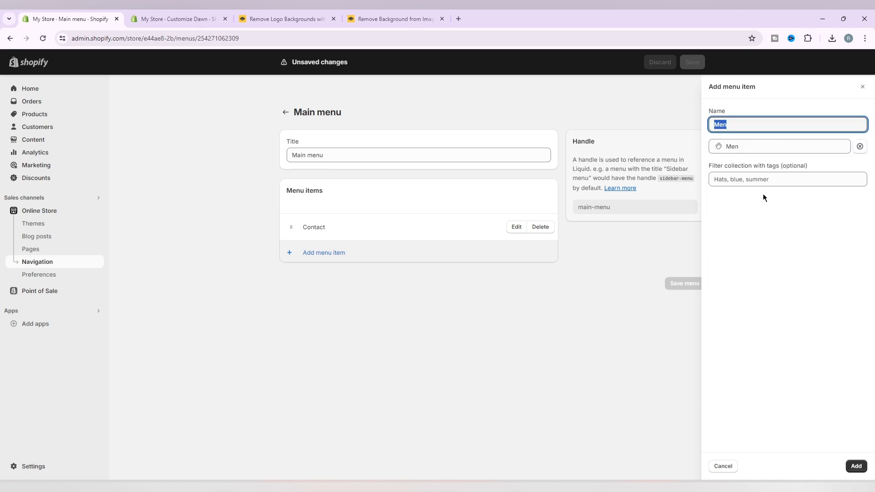
click(858, 470)
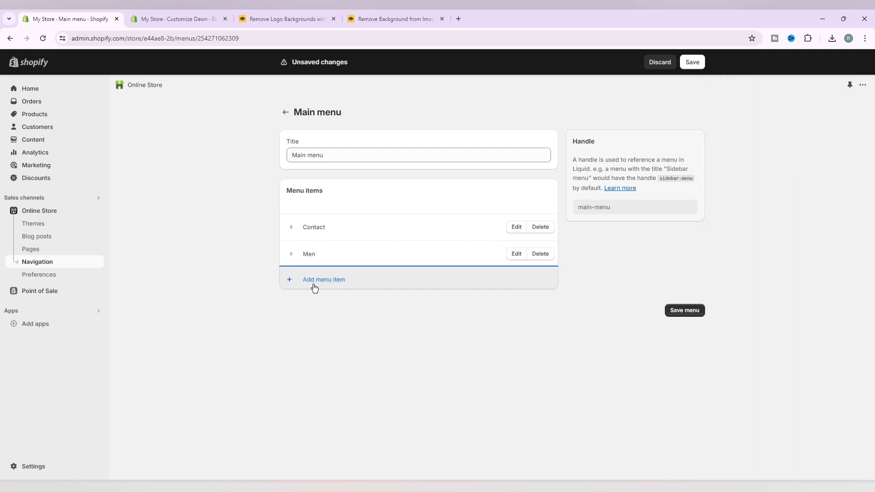
Add a menu item named Women that links to the Women collection
click(327, 280)
click(756, 146)
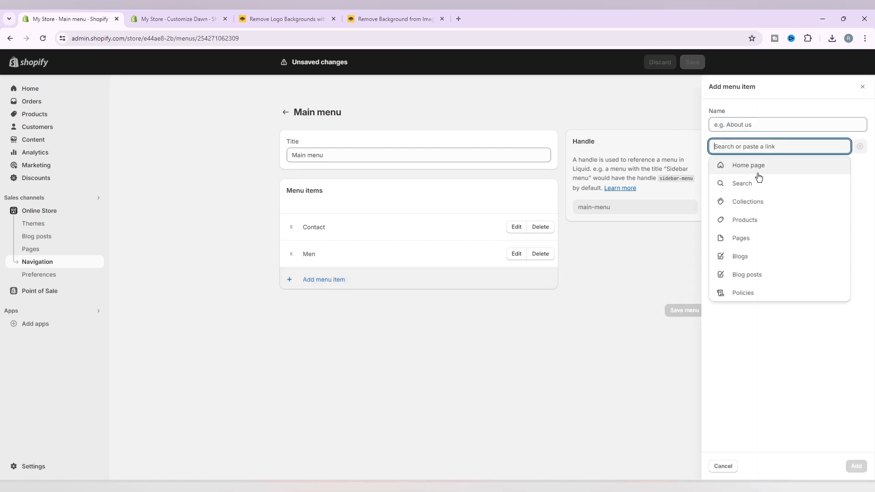
click(758, 201)
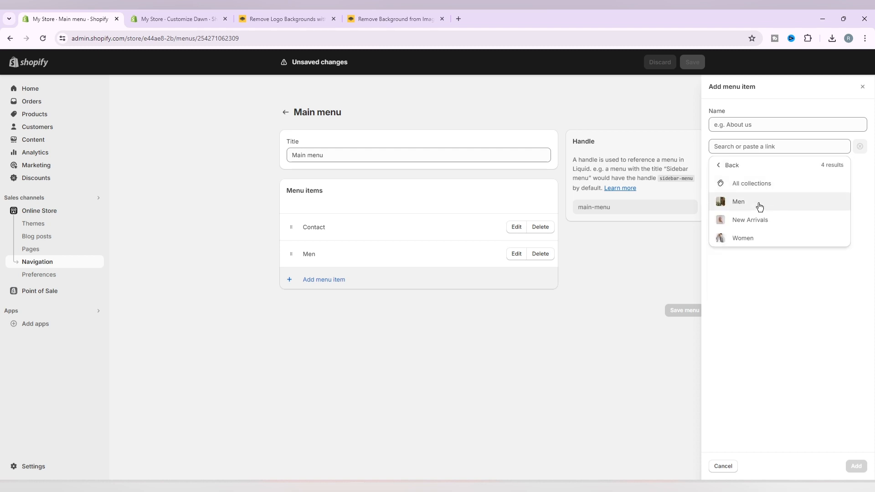
click(758, 237)
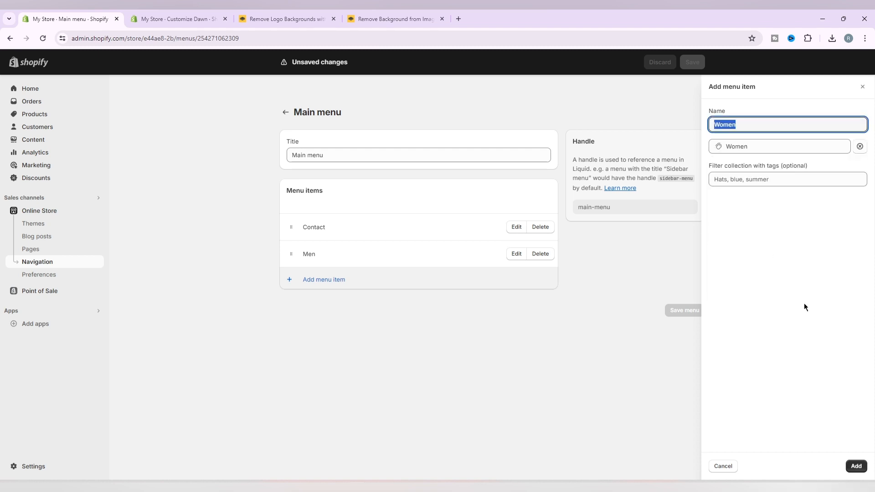
click(856, 466)
Reorder the Main menu items to Women, Men, Contact and save the menu
drag(292, 253, 290, 213)
drag(292, 276, 290, 227)
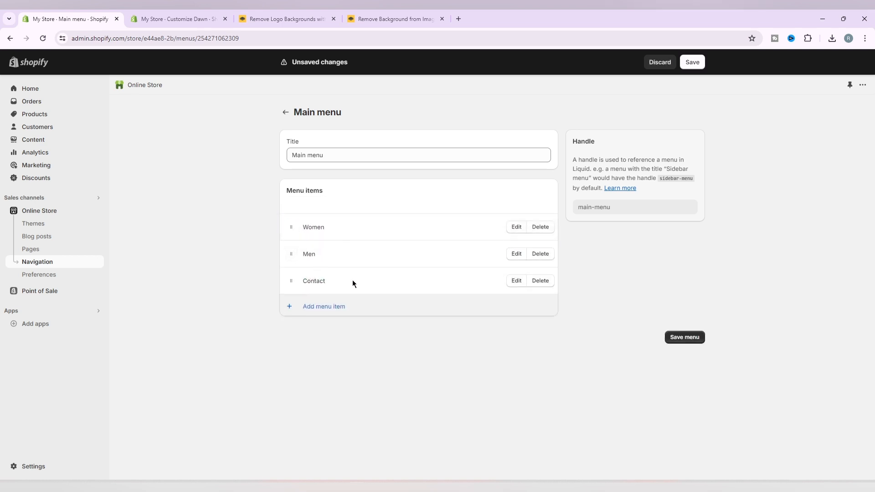
click(693, 62)
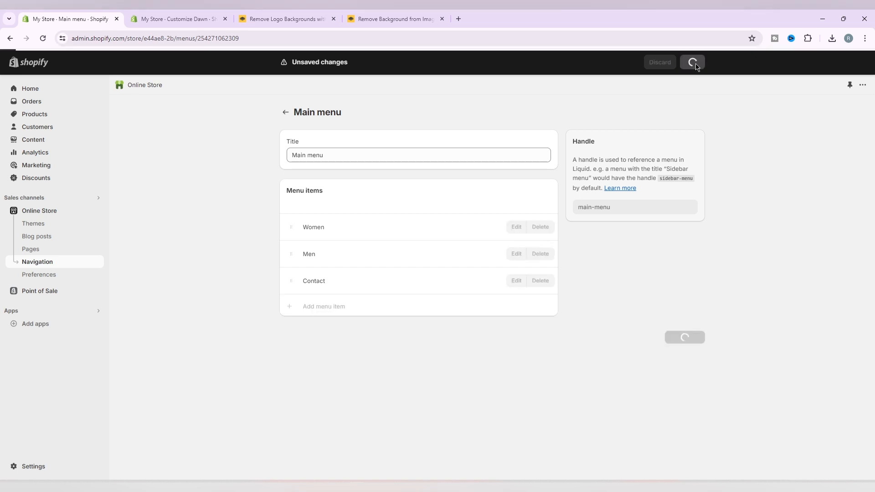
Return to the theme editor and save the home page customizations
click(178, 19)
click(861, 62)
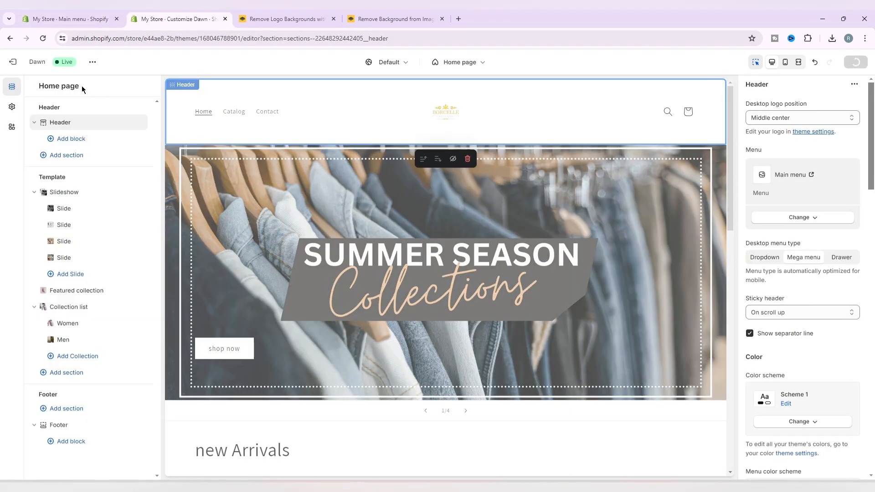
Reload the theme editor and open the Footer section's settings from the end of the home page preview
click(43, 38)
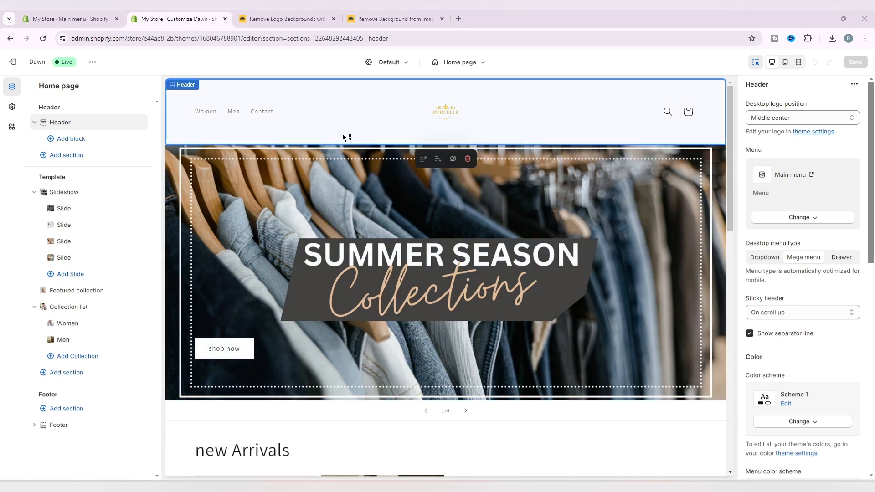
scroll(508, 217, down, 8)
scroll(507, 218, down, 5)
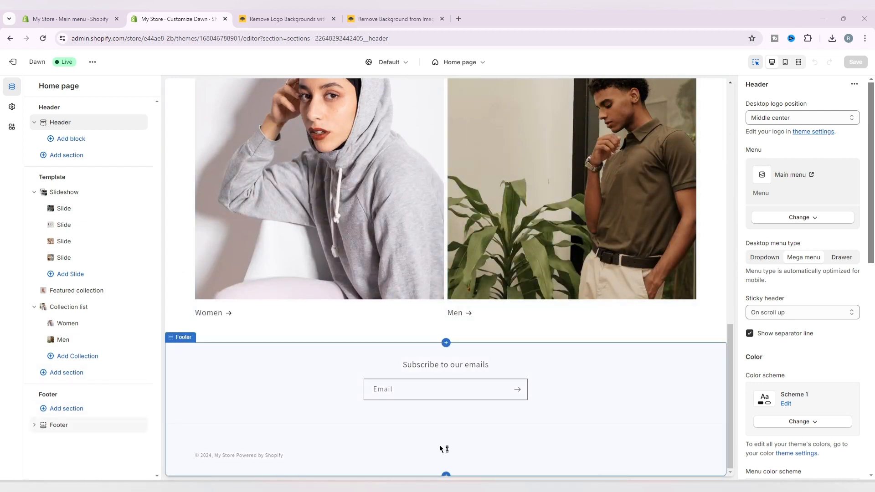
click(621, 422)
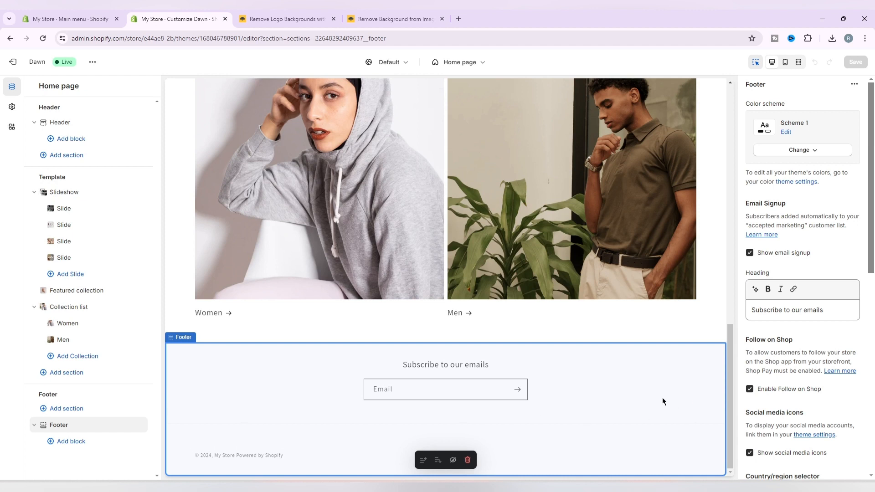
Turn off the email signup in the footer
click(418, 391)
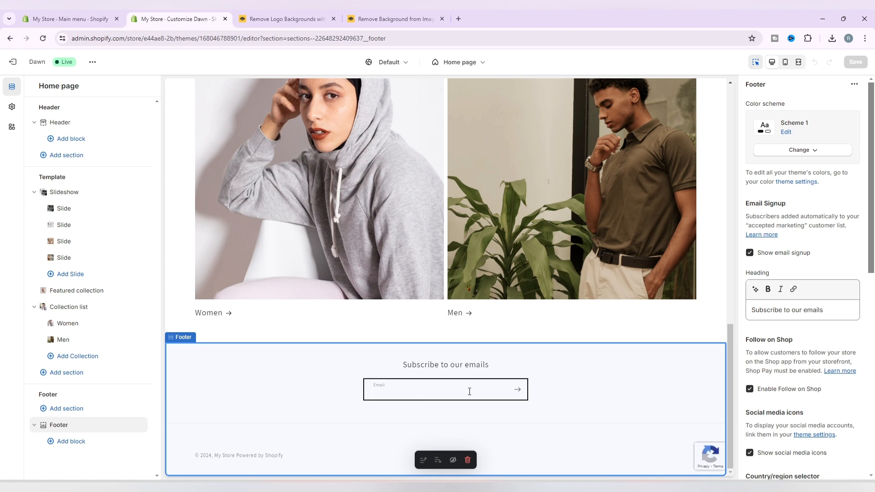
key(Return)
scroll(783, 361, down, 3)
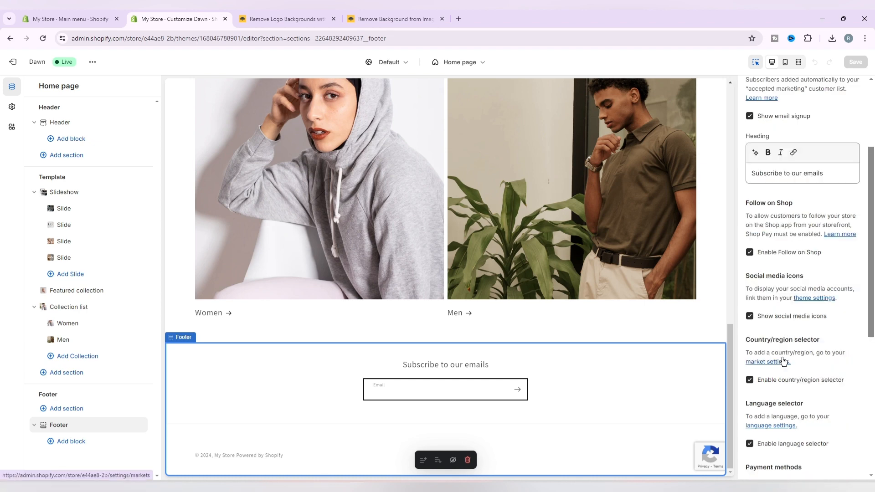
scroll(765, 315, up, 1)
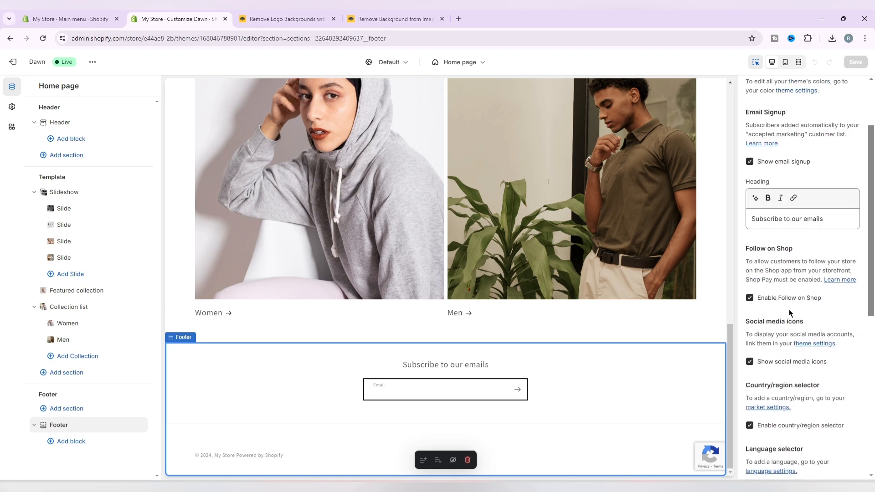
click(750, 162)
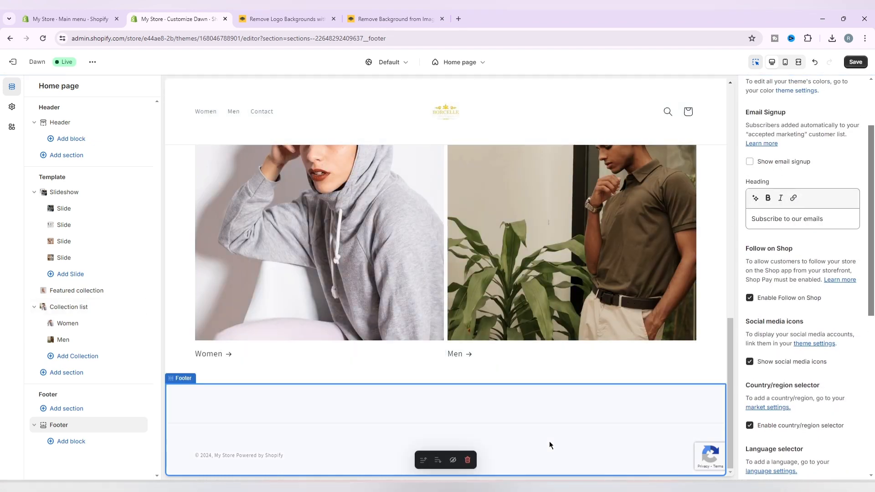
scroll(784, 306, down, 7)
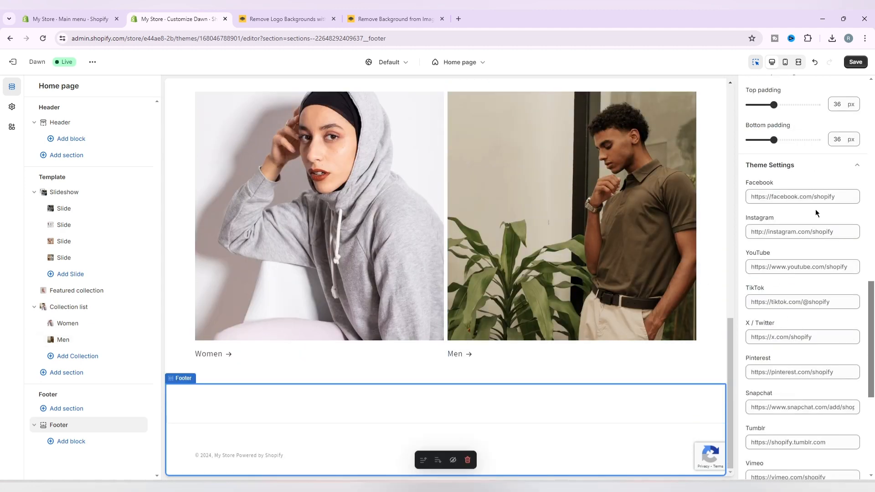
click(796, 199)
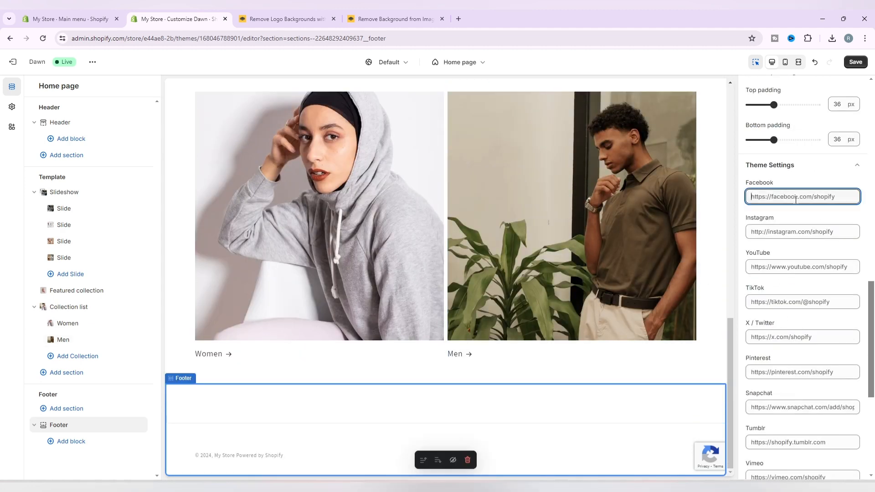
right_click(796, 199)
click(728, 291)
right_click(787, 232)
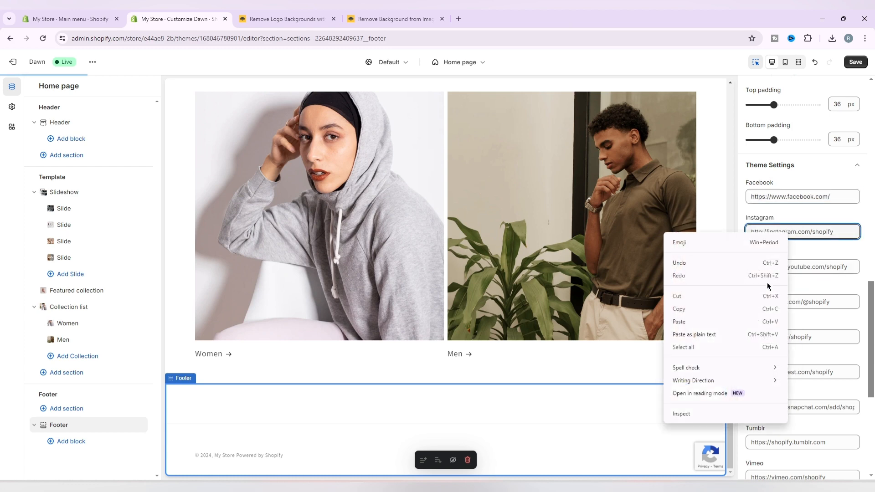
click(721, 322)
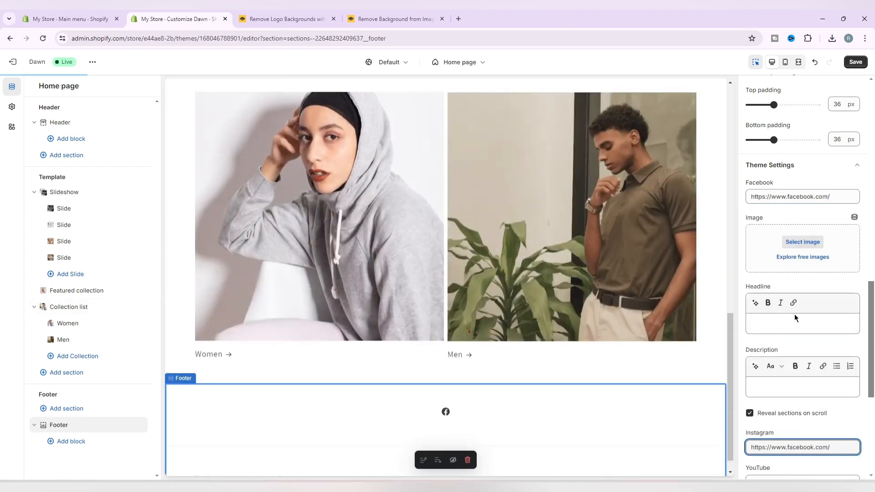
scroll(794, 314, down, 4)
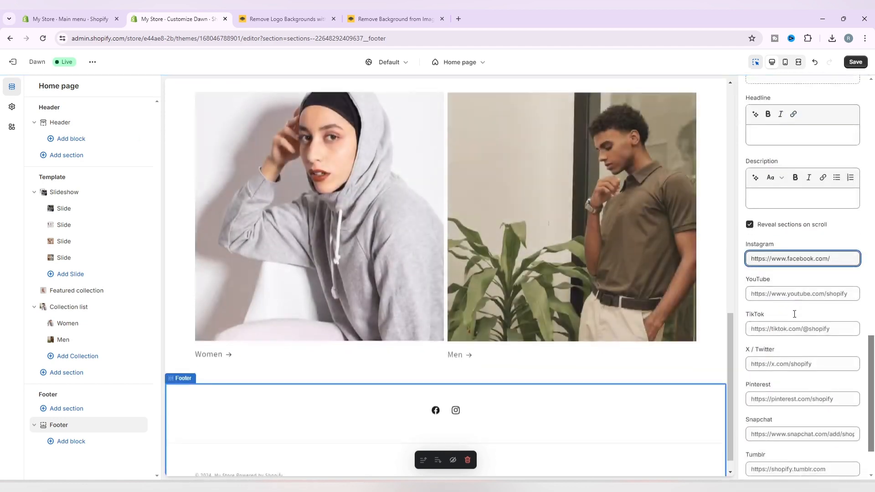
scroll(794, 314, down, 1)
click(791, 294)
text(https://www.facebook.com/)
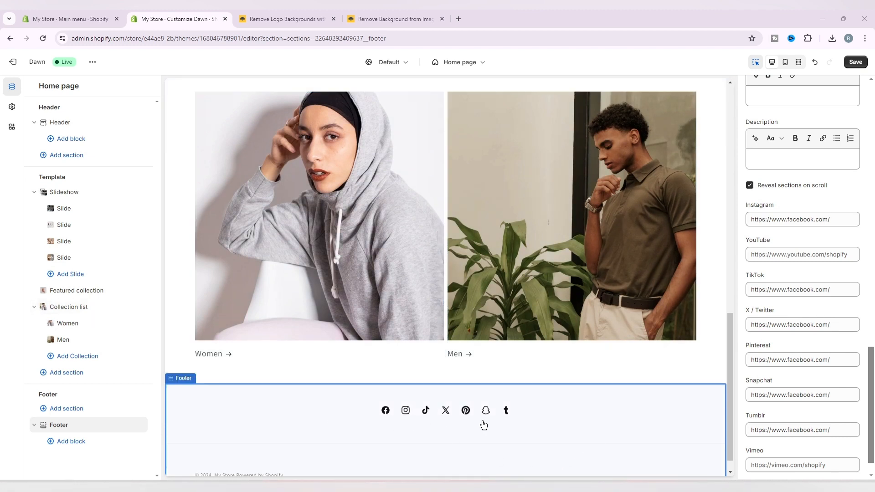
click(518, 427)
Disable the language selector in the footer, keeping the country/region selector enabled
scroll(854, 314, down, 1)
scroll(855, 315, down, 1)
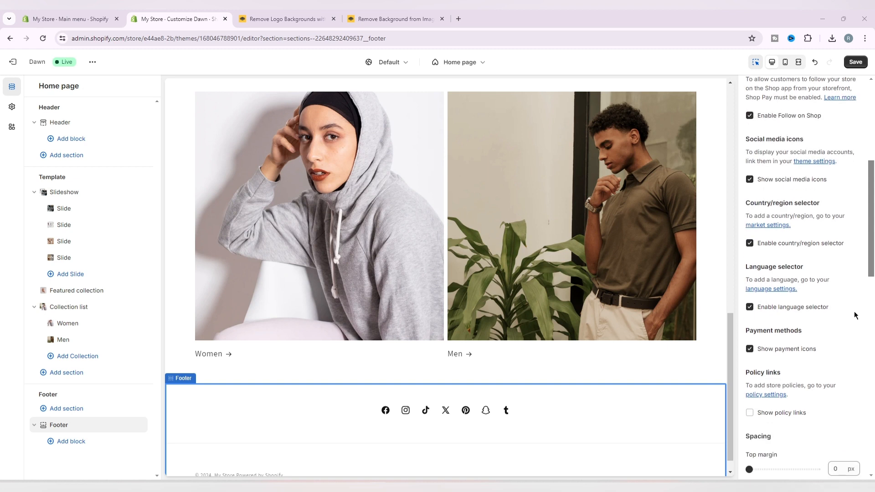
drag(745, 203, 823, 205)
click(828, 208)
drag(841, 307, 760, 308)
click(796, 309)
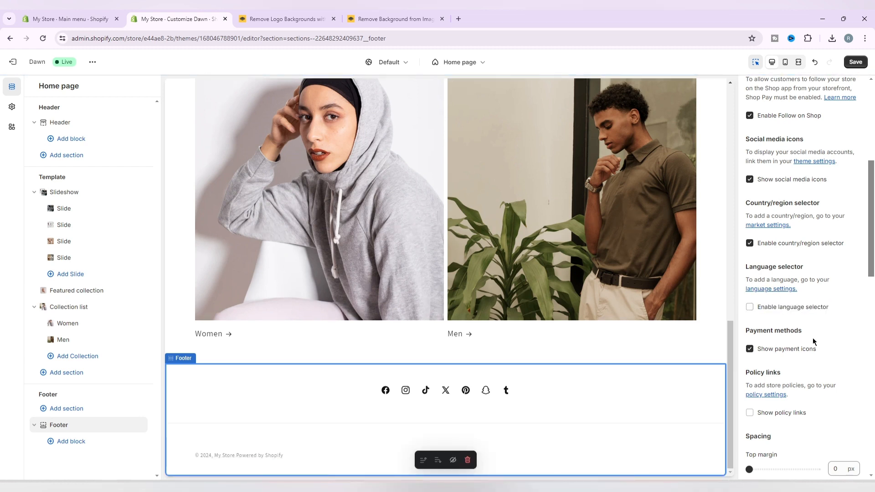
Keep the payment icons enabled and turn on the policy links in the footer
mouse_move(813, 338)
mouse_down()
mouse_move(727, 333)
mouse_move(817, 348)
mouse_up()
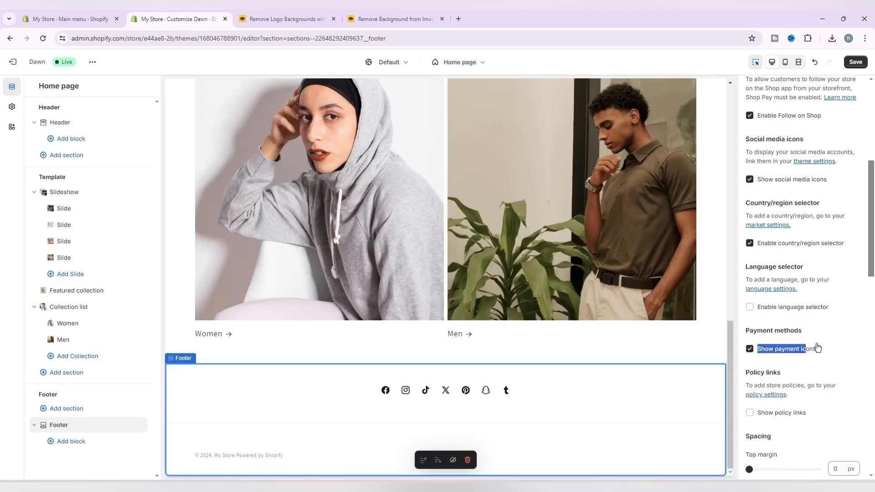
click(823, 350)
scroll(824, 350, down, 1)
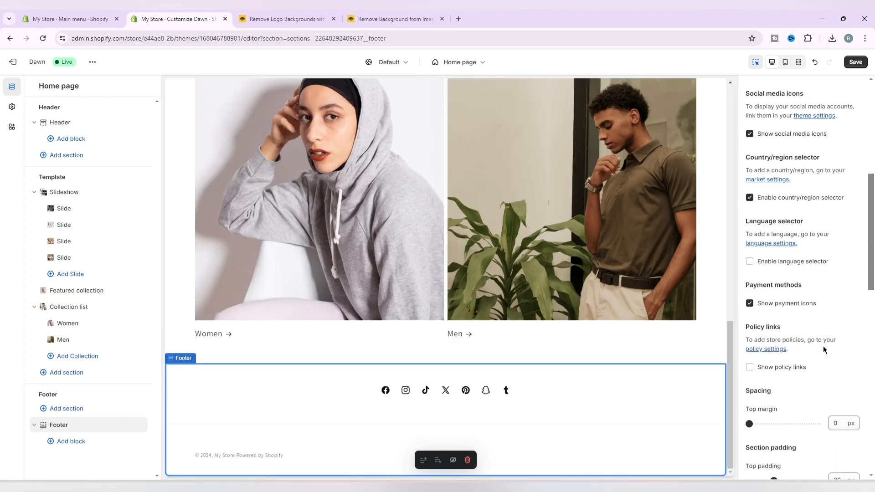
scroll(824, 350, down, 1)
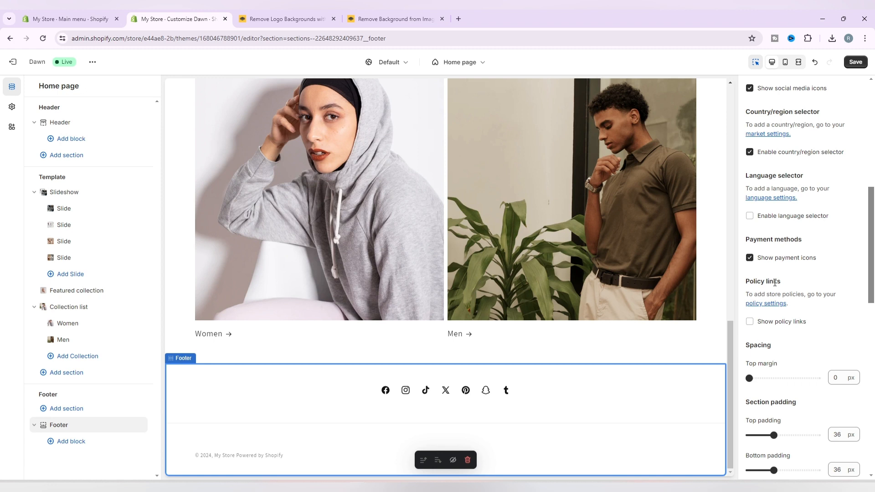
click(750, 321)
scroll(808, 318, down, 4)
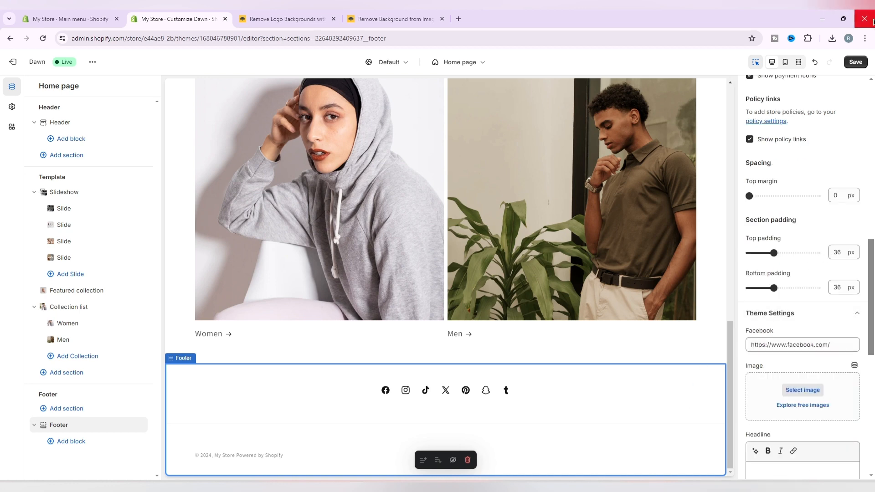
Switch to the store admin and open the Policies page in the store settings
click(91, 19)
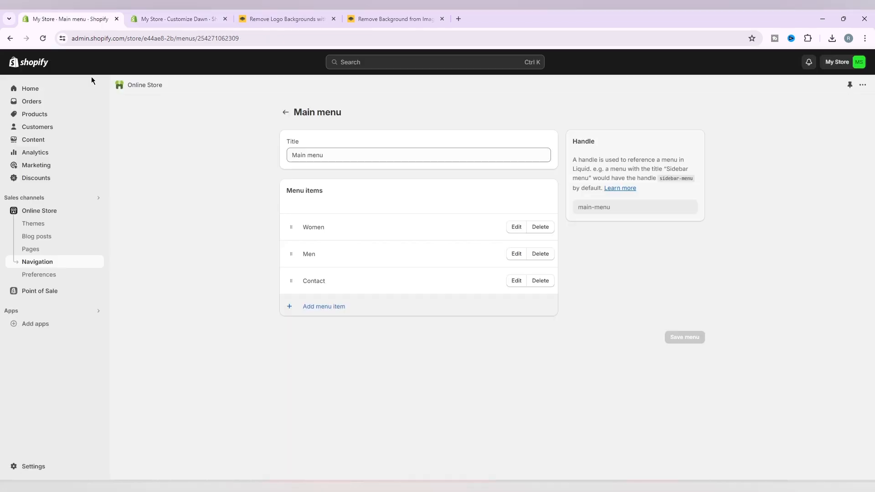
click(53, 89)
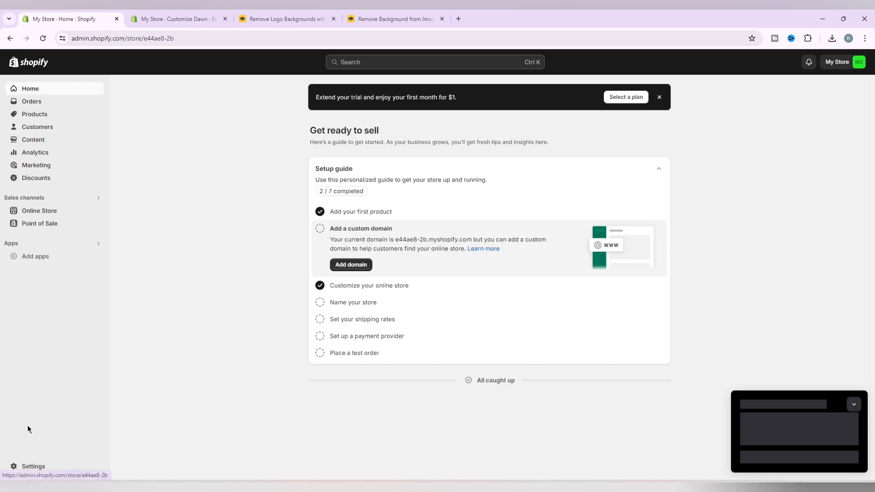
click(32, 468)
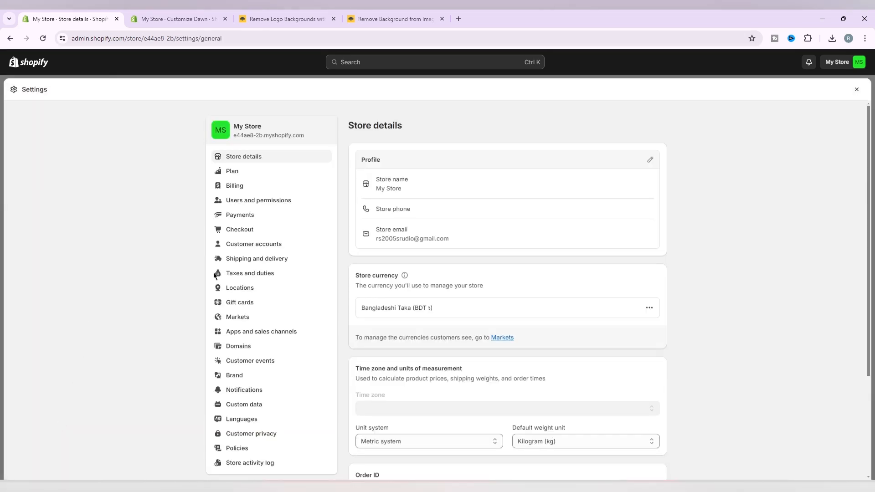
scroll(280, 342, down, 3)
click(244, 317)
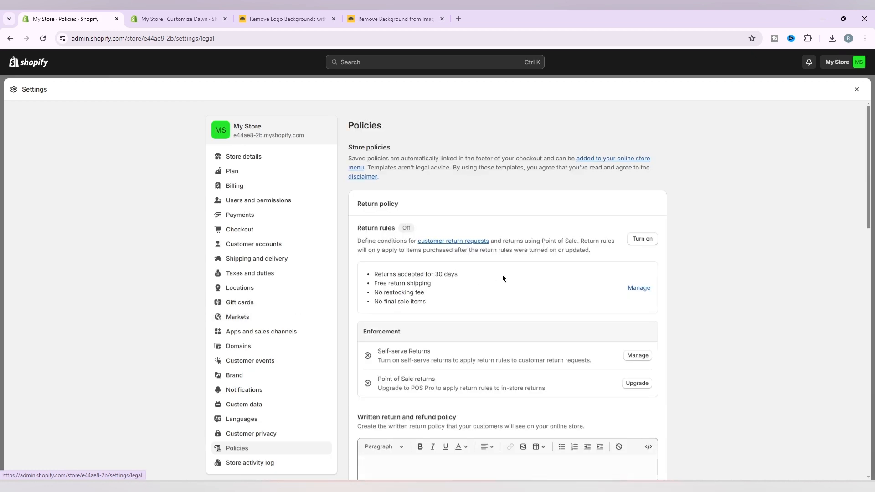
Create the written return and refund policy from the template
scroll(503, 277, down, 2)
scroll(503, 277, down, 4)
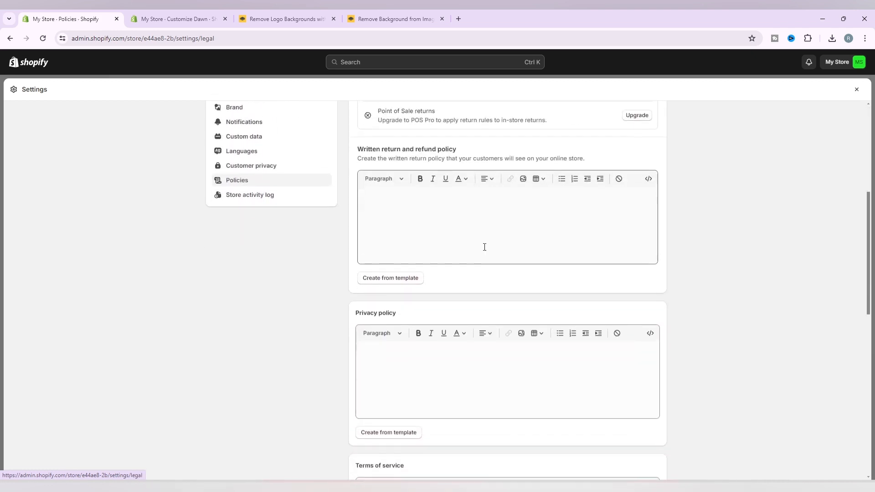
click(422, 224)
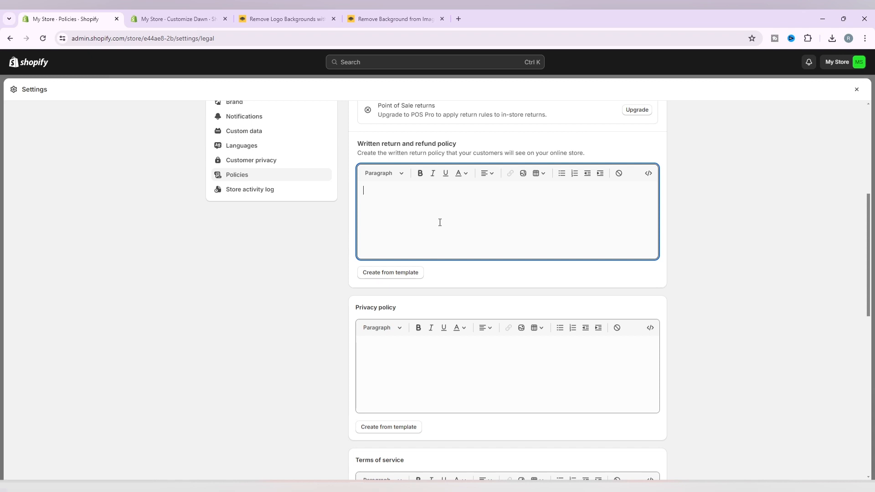
click(400, 276)
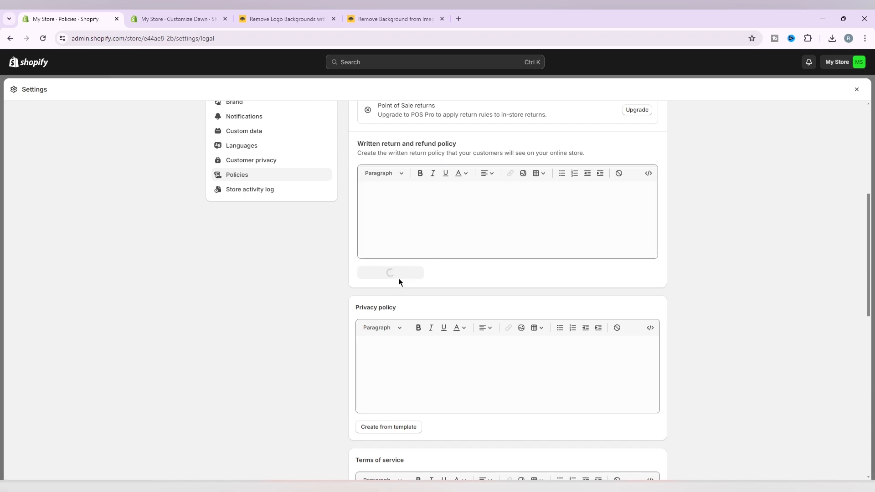
scroll(596, 275, down, 3)
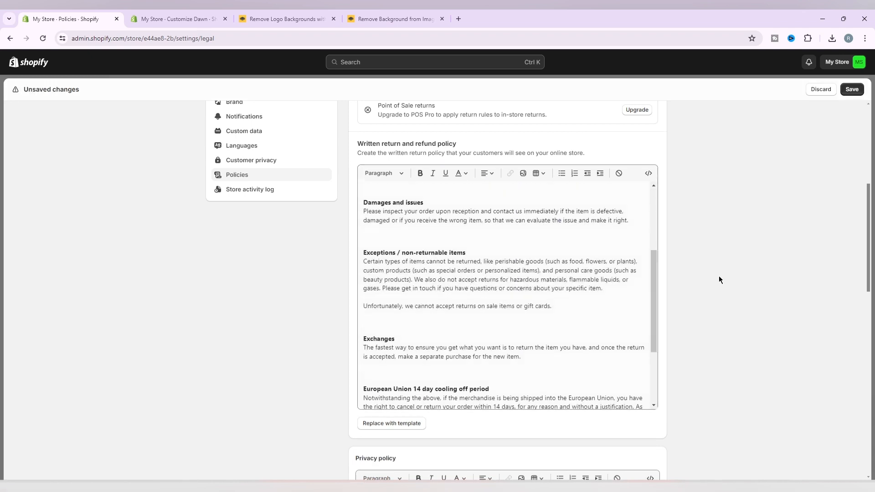
Create the privacy policy and the terms of service from their templates
scroll(718, 275, down, 5)
scroll(661, 285, down, 1)
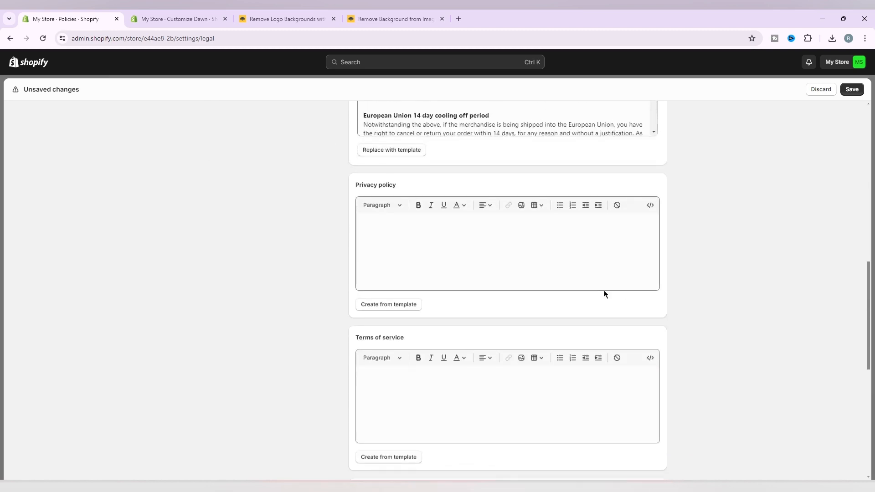
click(406, 305)
scroll(685, 288, down, 6)
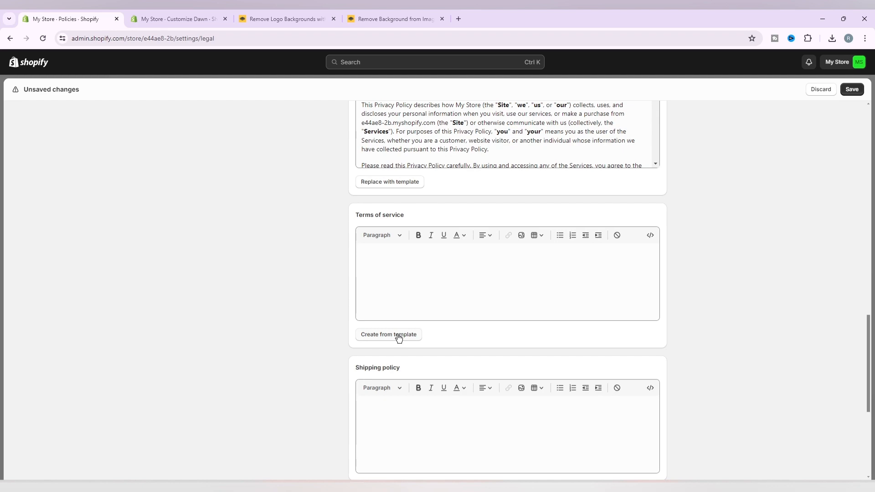
click(399, 335)
scroll(564, 303, down, 3)
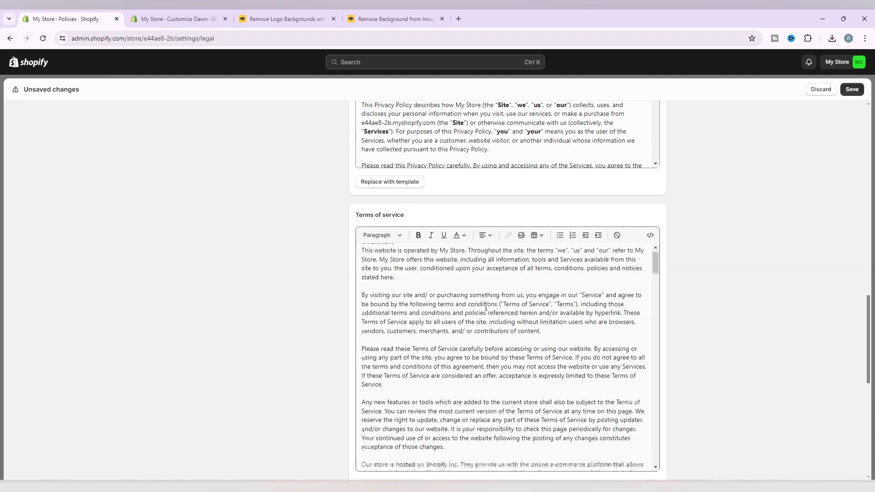
Copy the "Shipping policy" title and paste it into the shipping policy text as a heading
scroll(694, 302, down, 7)
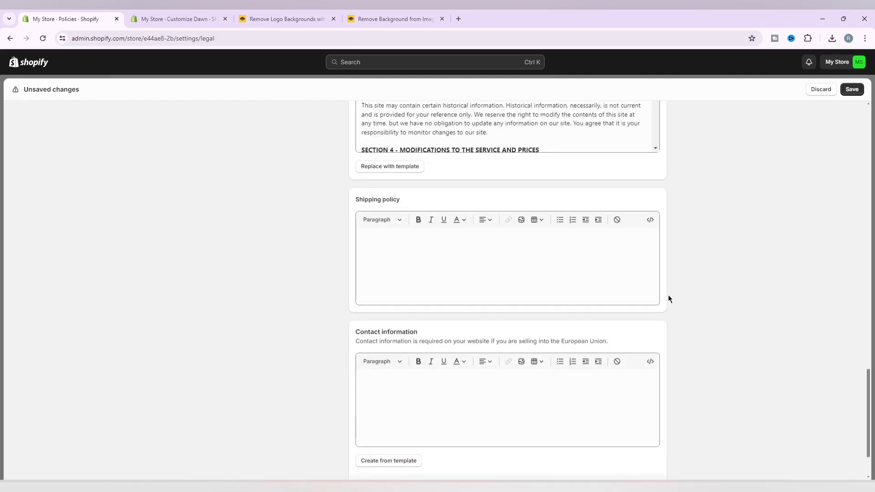
click(442, 262)
drag(354, 201, 414, 205)
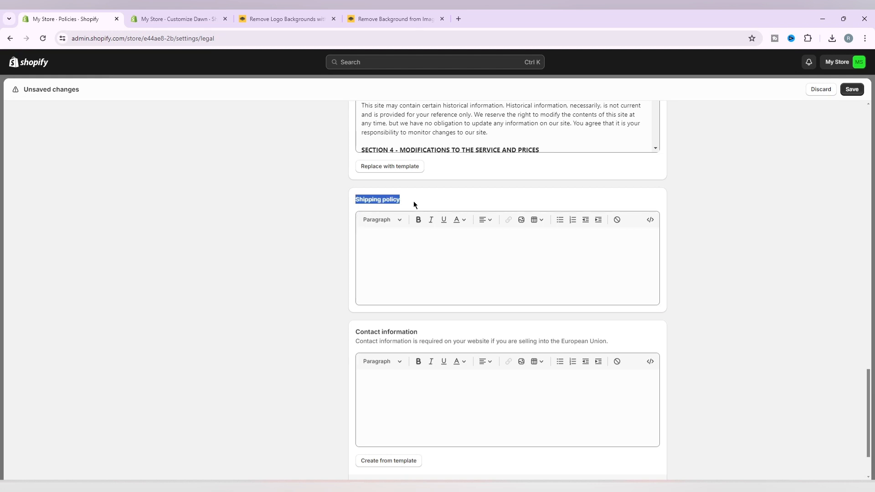
right_click(387, 200)
click(406, 209)
click(390, 247)
right_click(391, 248)
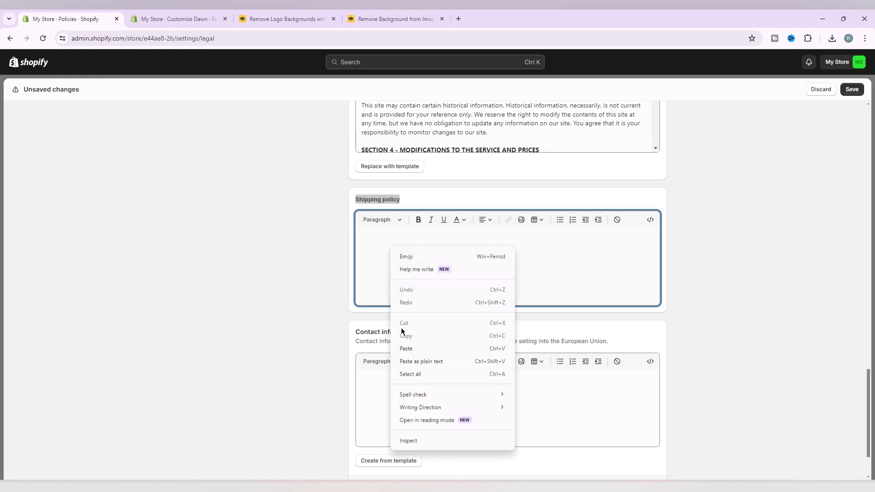
click(409, 347)
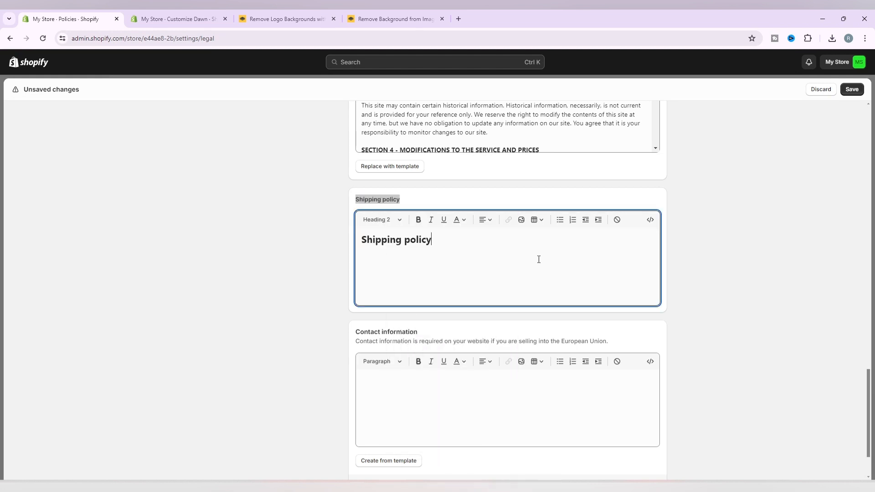
scroll(538, 259, down, 2)
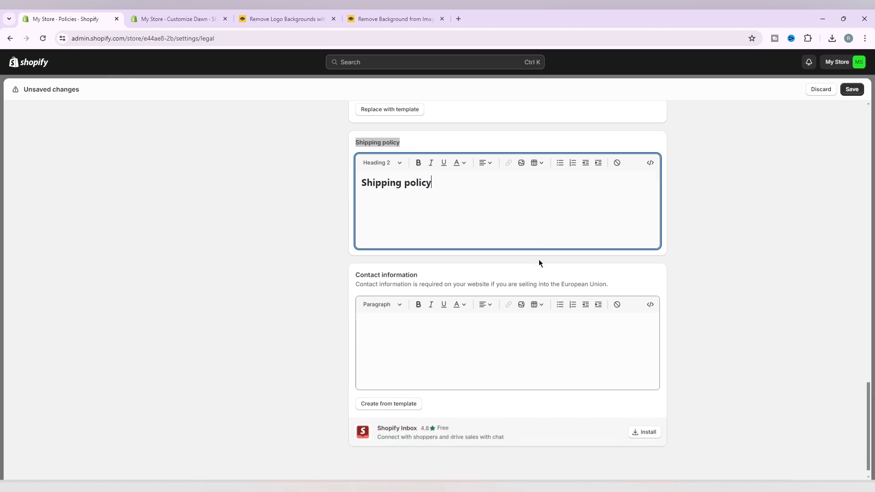
Create the contact information from the template and save the store policies
click(385, 388)
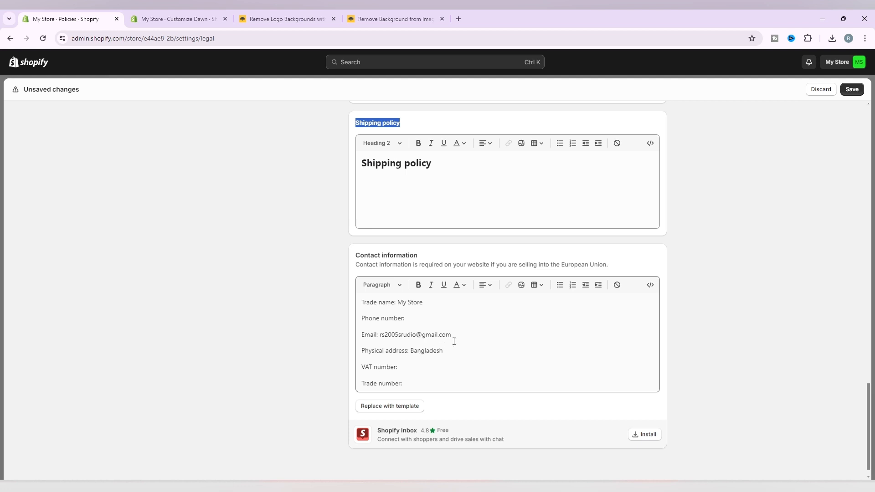
scroll(463, 338, down, 1)
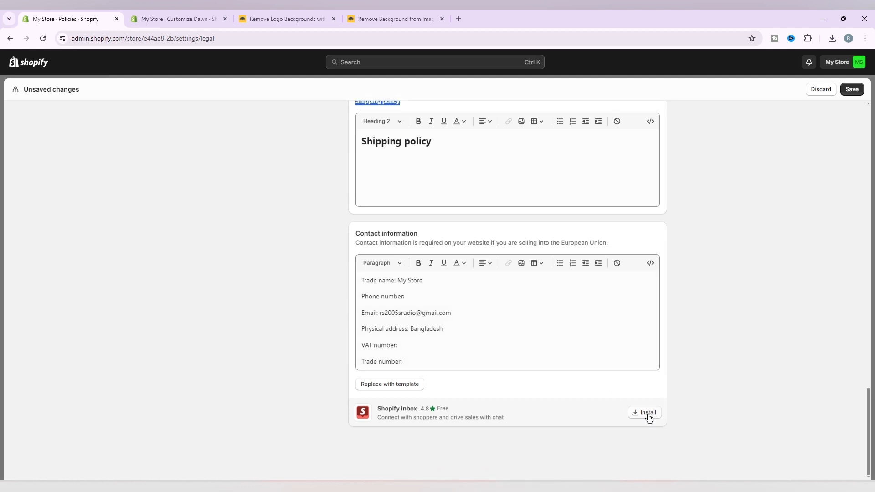
click(852, 90)
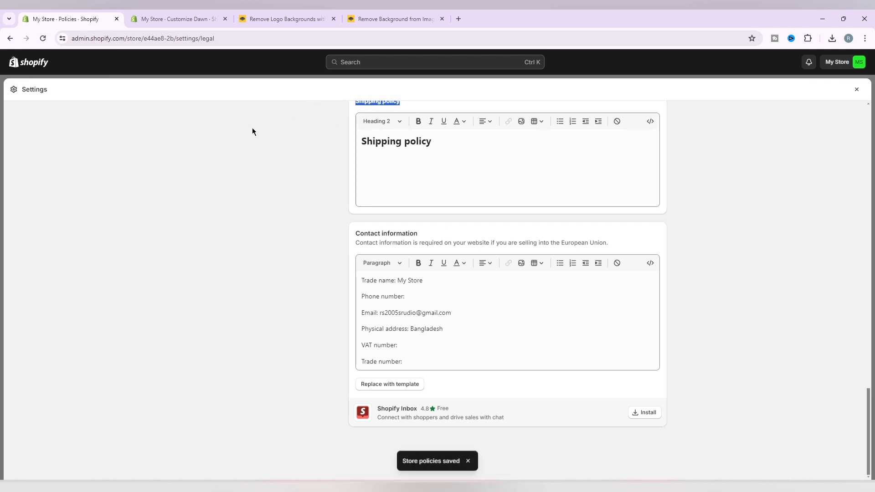
Switch to the theme editor and check the policy links and copyright text in the footer
click(161, 14)
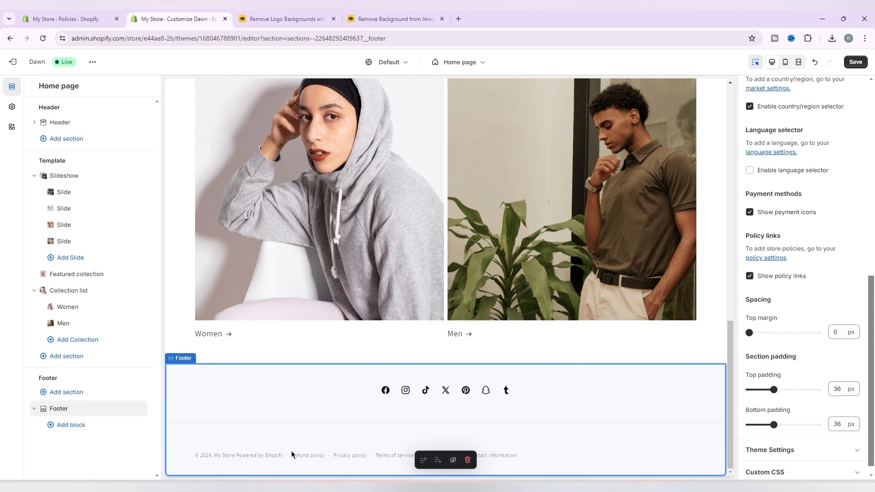
drag(292, 452, 532, 454)
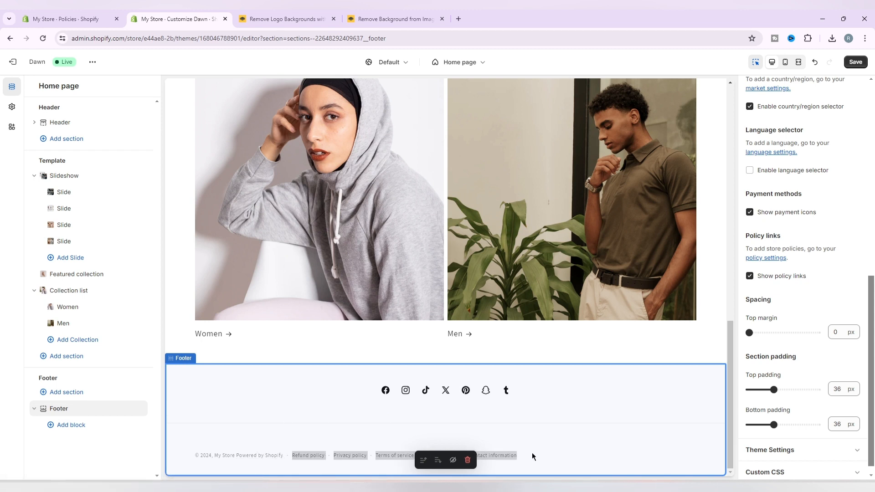
click(537, 454)
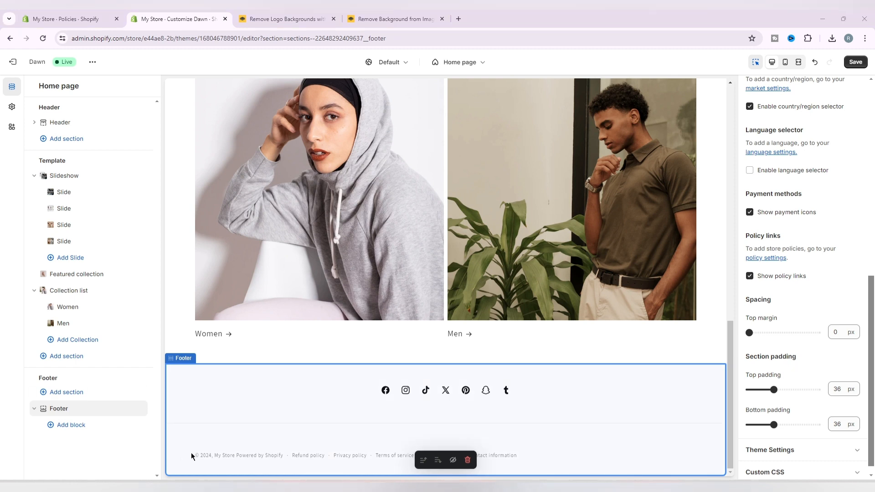
drag(193, 456, 284, 457)
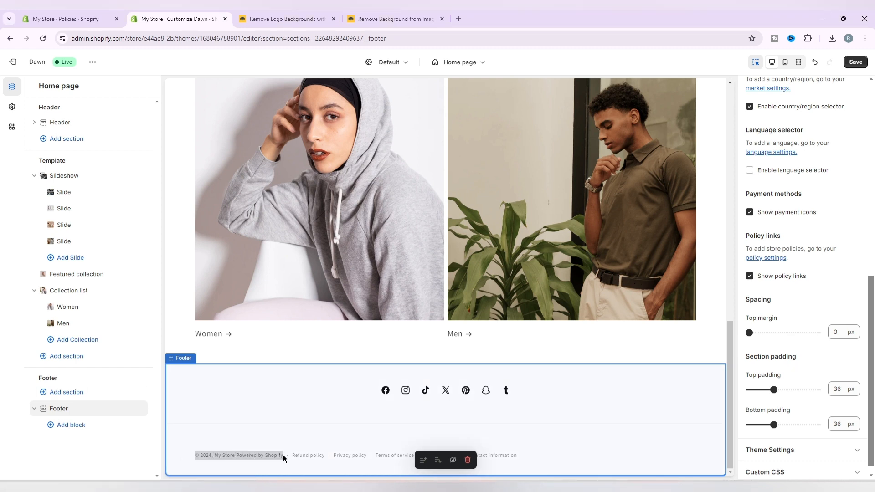
click(292, 444)
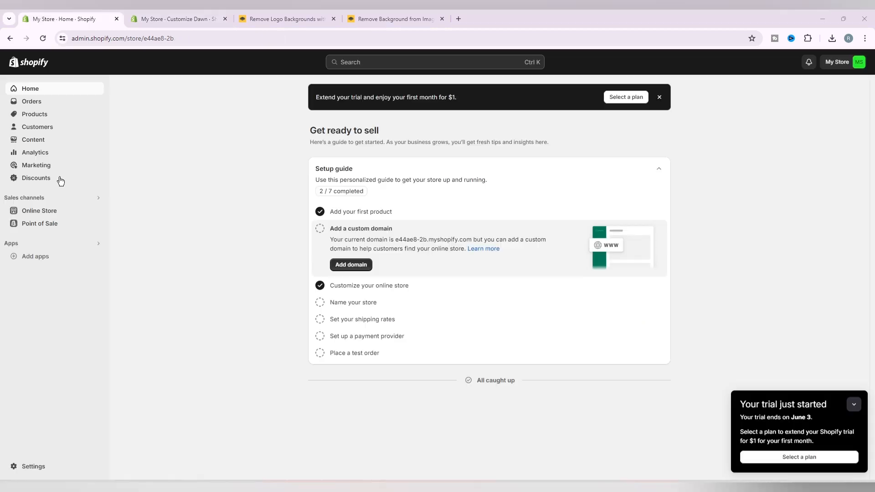
Open the default theme content of the Dawn theme for editing from the store admin
click(57, 210)
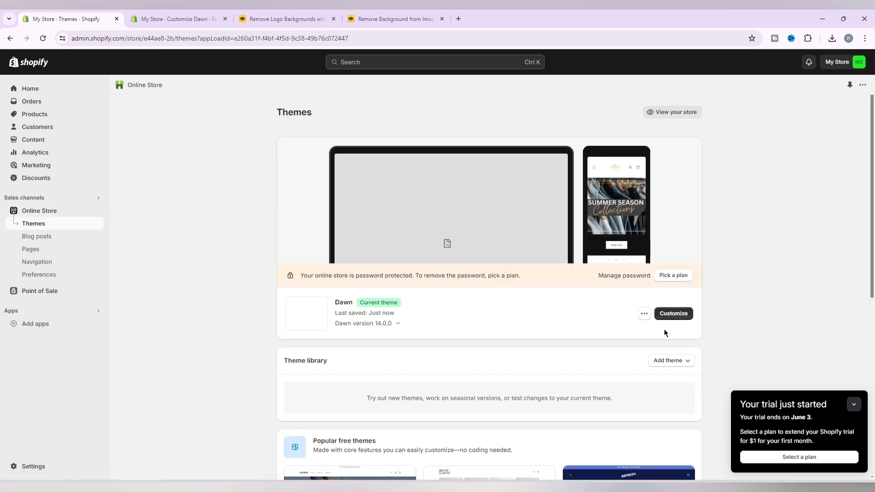
click(644, 313)
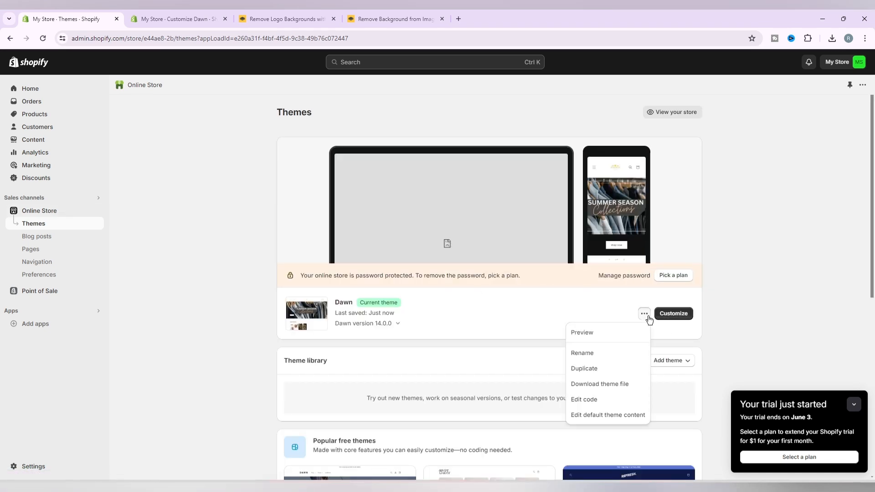
click(621, 414)
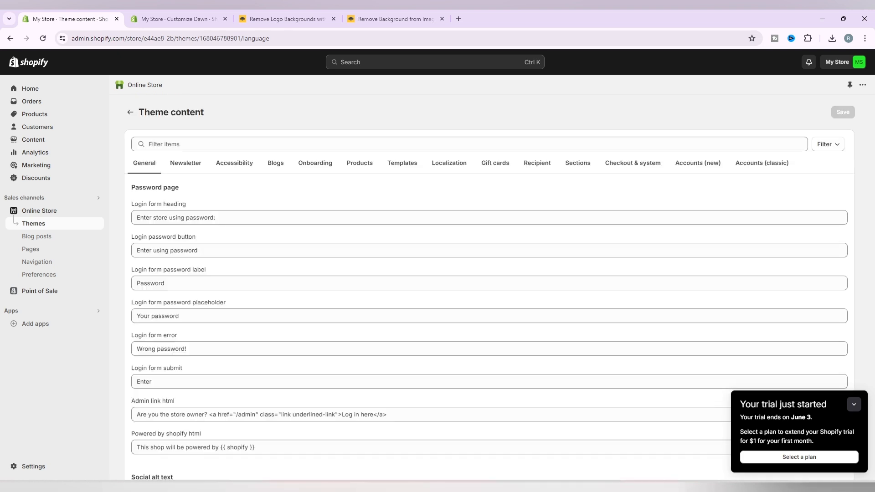
Search the theme content for "links", clear the "Powered by Shopify" text, save, and check the footer in the theme editor
click(184, 139)
text(links)
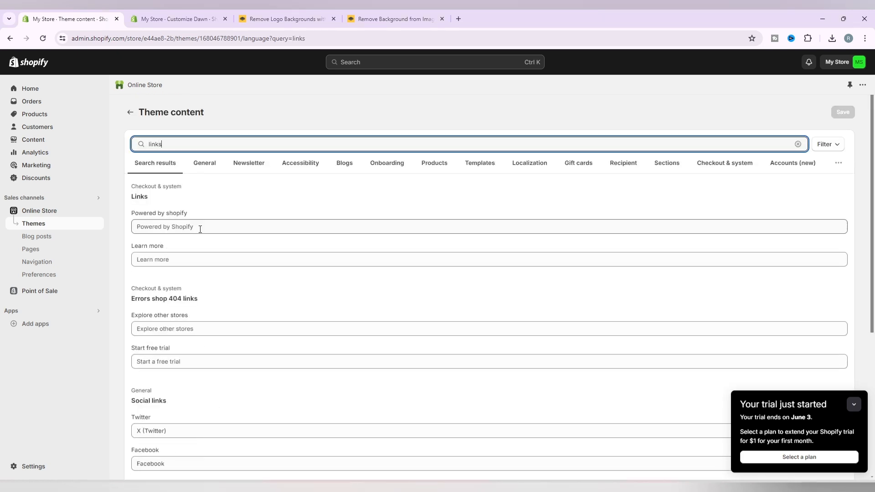
click(203, 227)
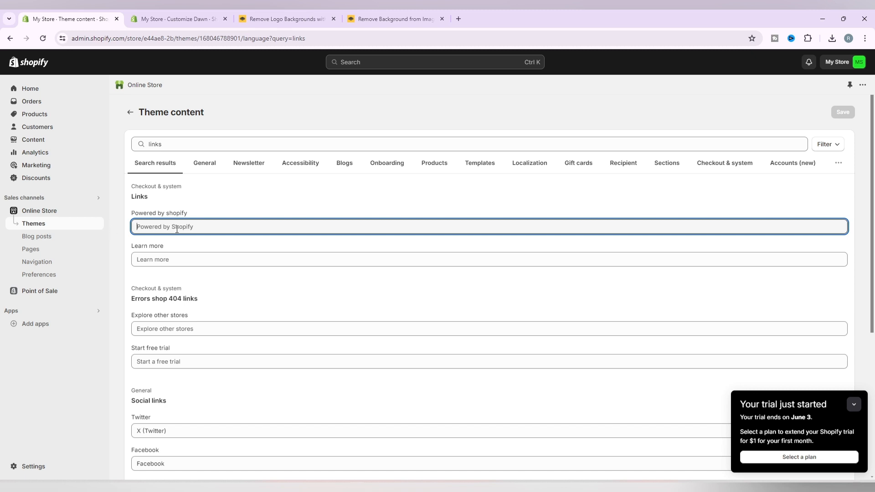
key(ctrl+a)
key(BackSpace)
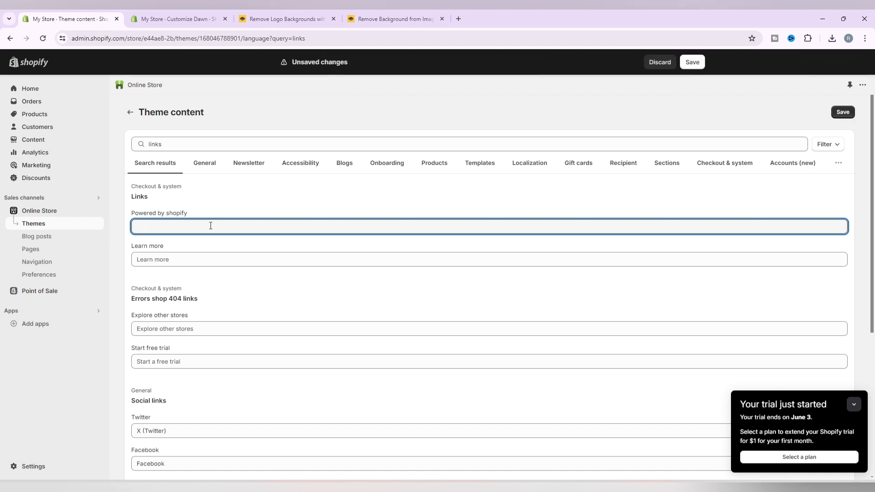
click(843, 112)
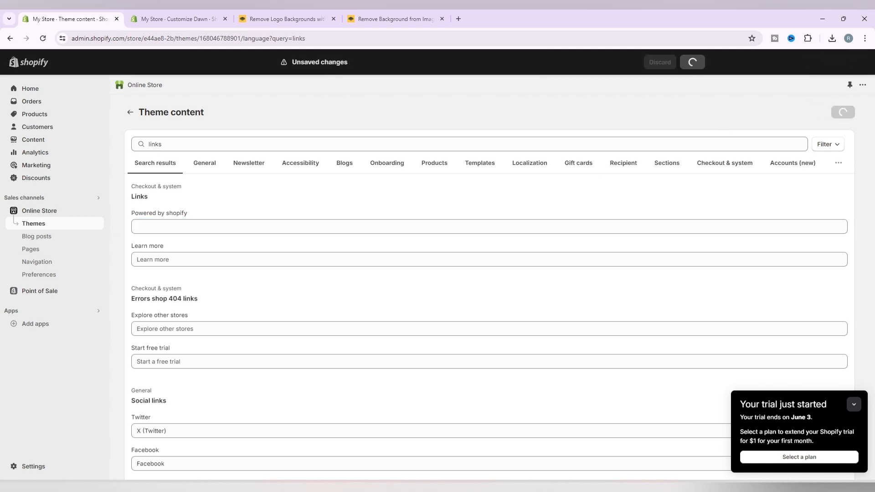
click(178, 19)
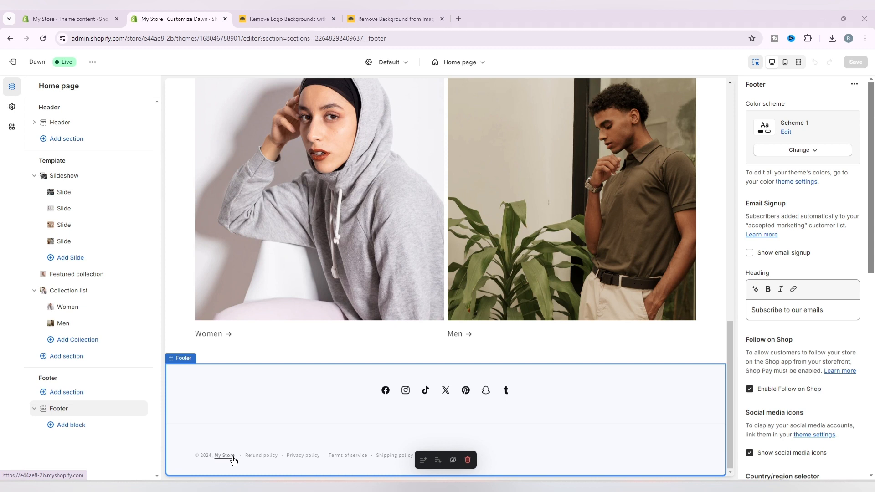
In the store admin settings, change the store name to Borcelle and save the profile
click(84, 19)
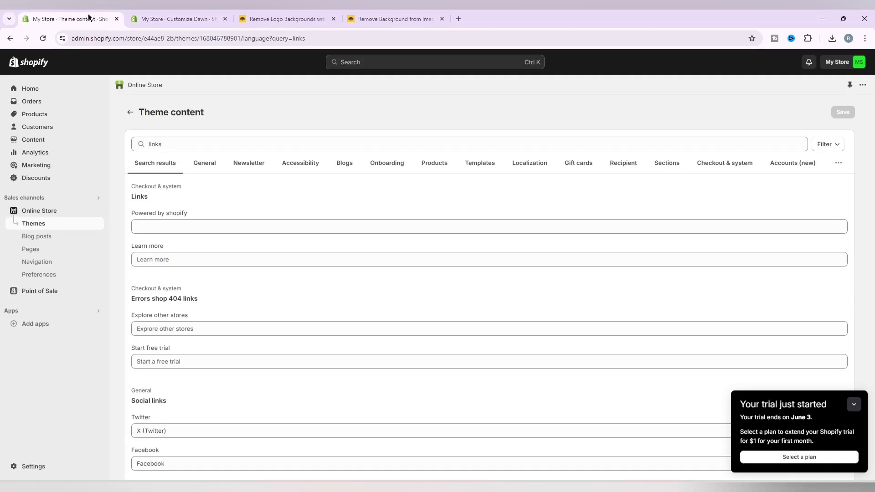
click(28, 466)
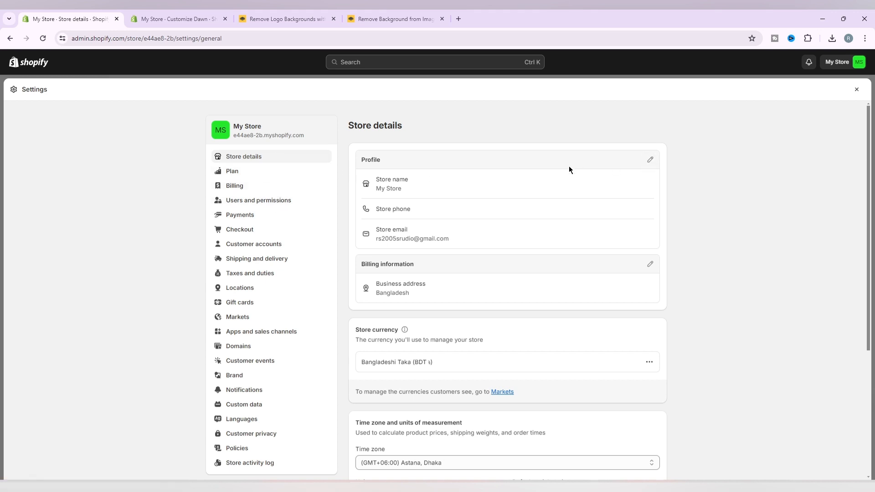
click(650, 160)
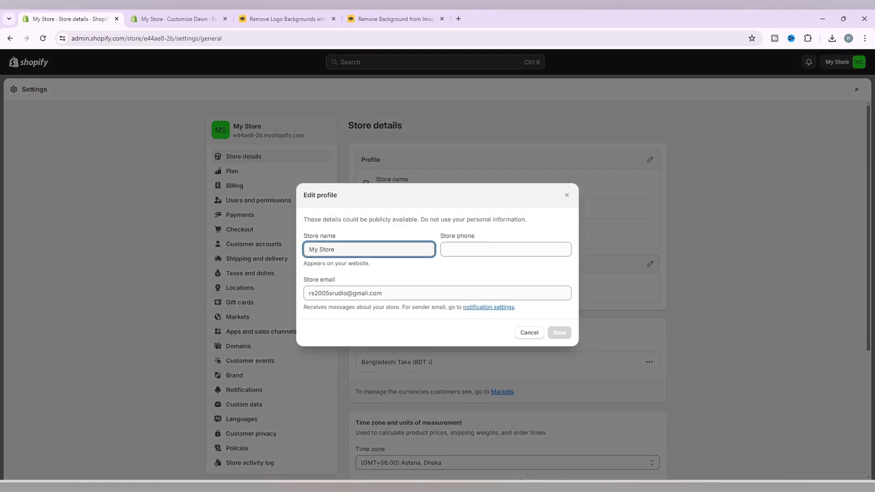
triple_click(321, 250)
right_click(322, 249)
click(346, 305)
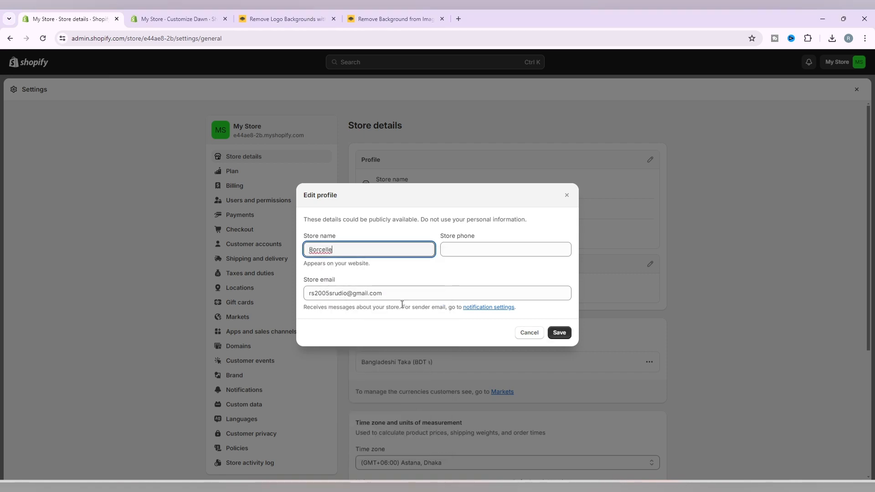
click(561, 334)
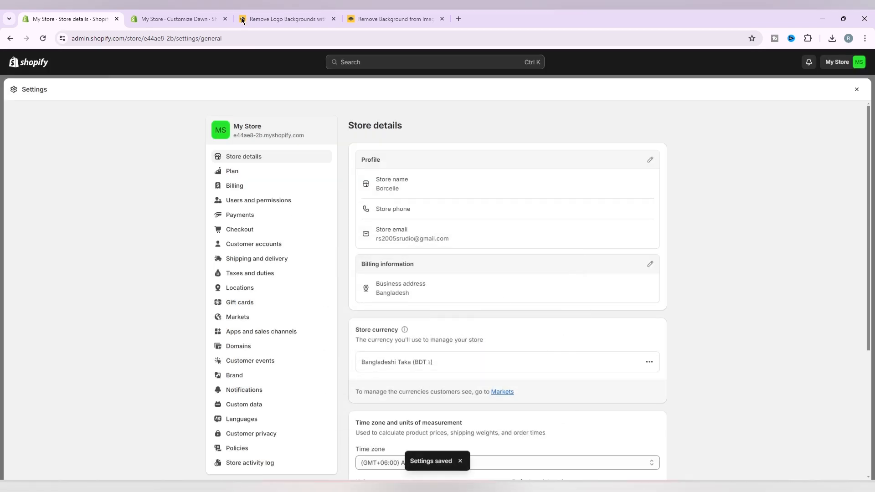
Reload the theme editor and review the store name in the footer and the rest of the home page
click(190, 16)
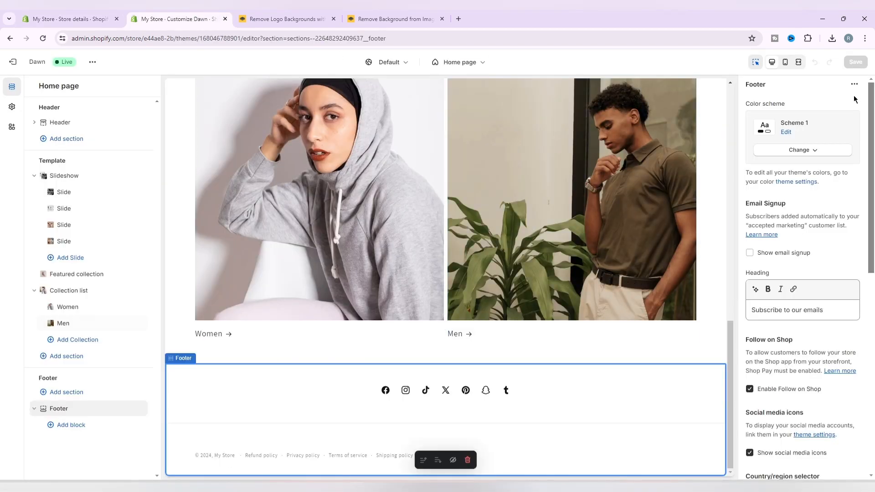
click(43, 38)
scroll(587, 273, down, 10)
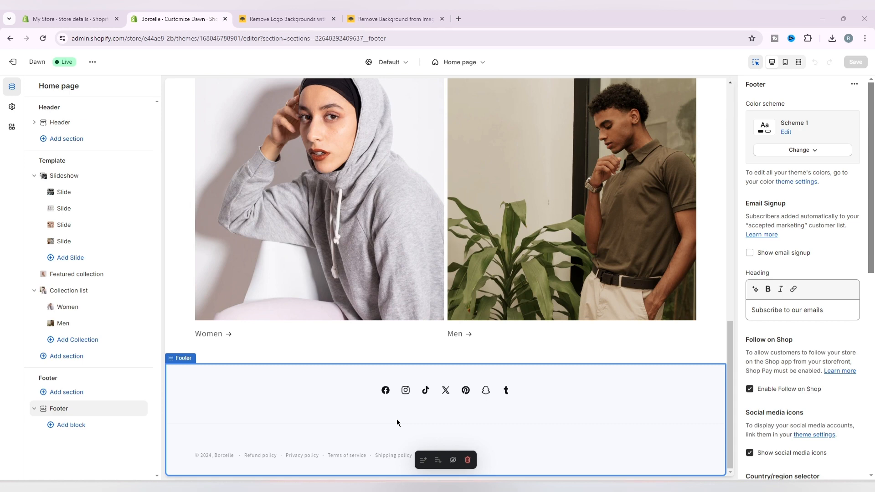
scroll(396, 421, up, 15)
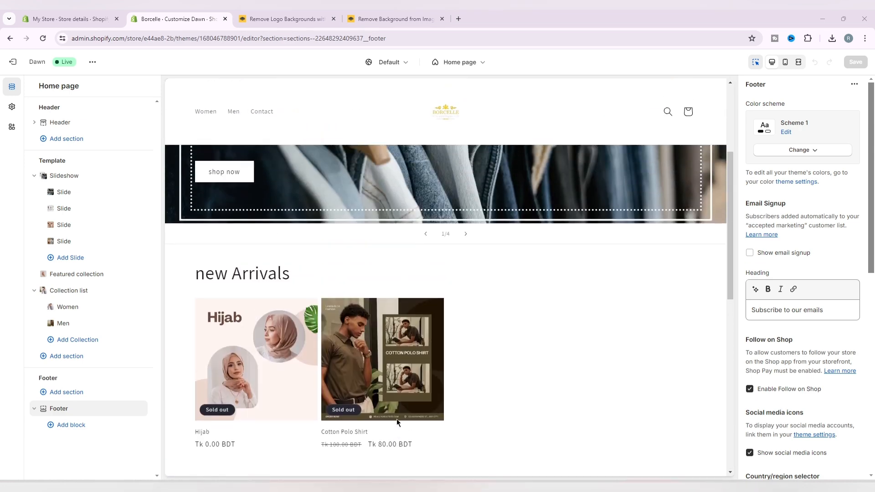
scroll(397, 419, up, 2)
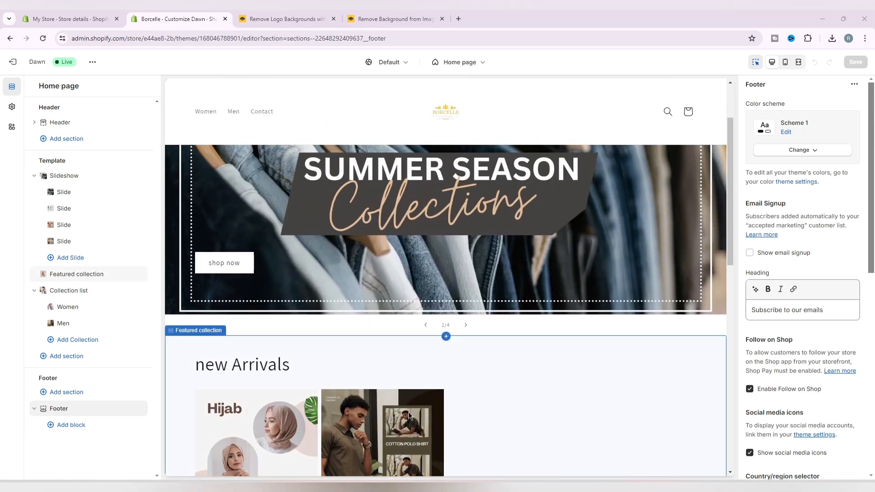
scroll(408, 412, down, 12)
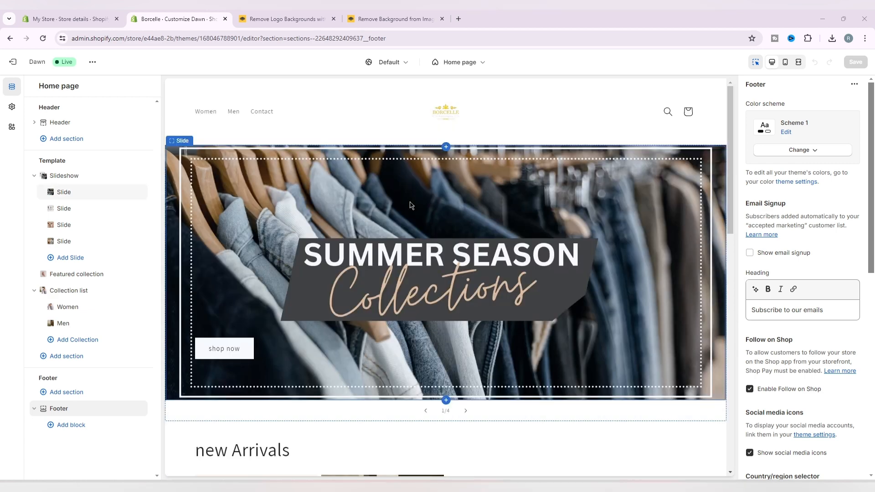
Open the logo options in the theme settings and locate the favicon image setting
click(13, 108)
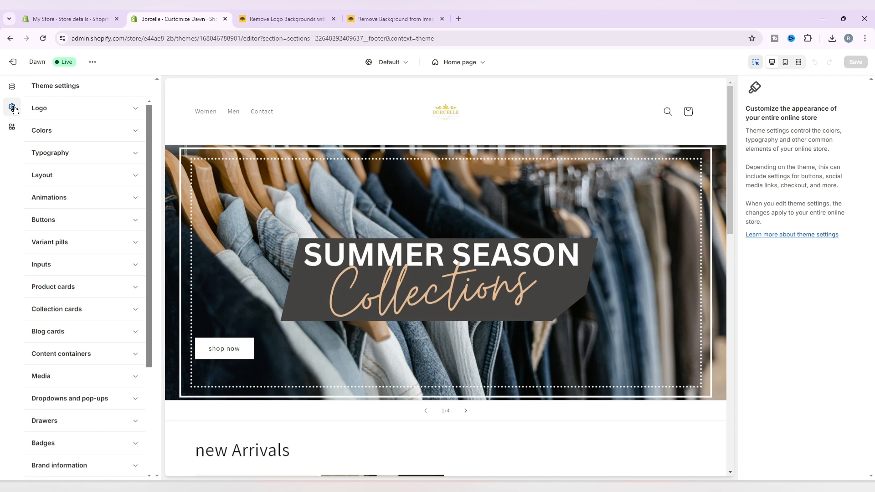
click(134, 108)
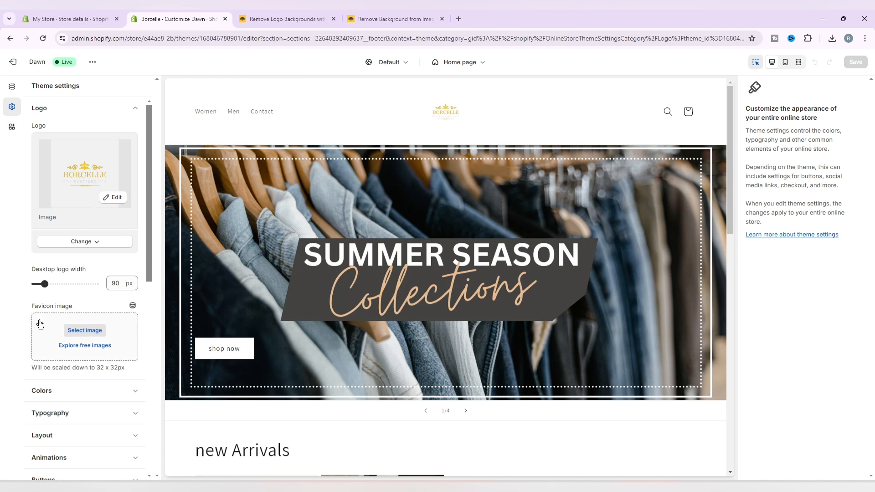
drag(29, 305, 75, 312)
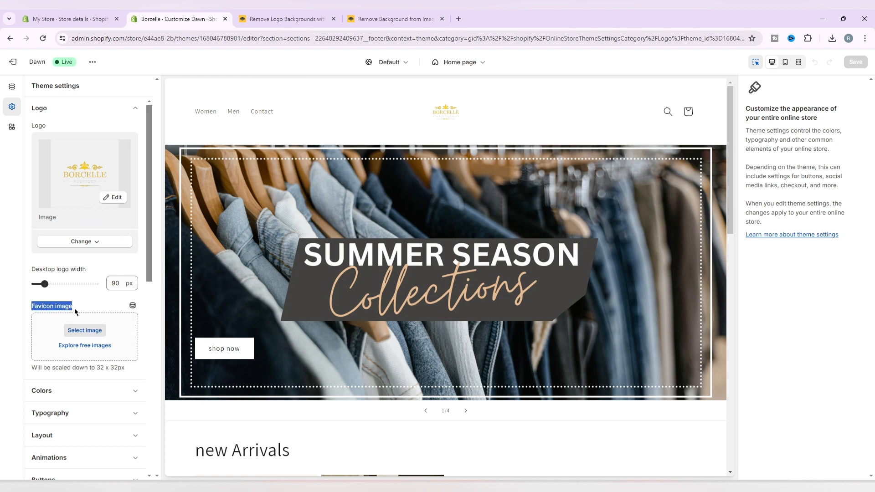
Open the live store in a new browser tab and check its tab icon
click(93, 62)
right_click(63, 164)
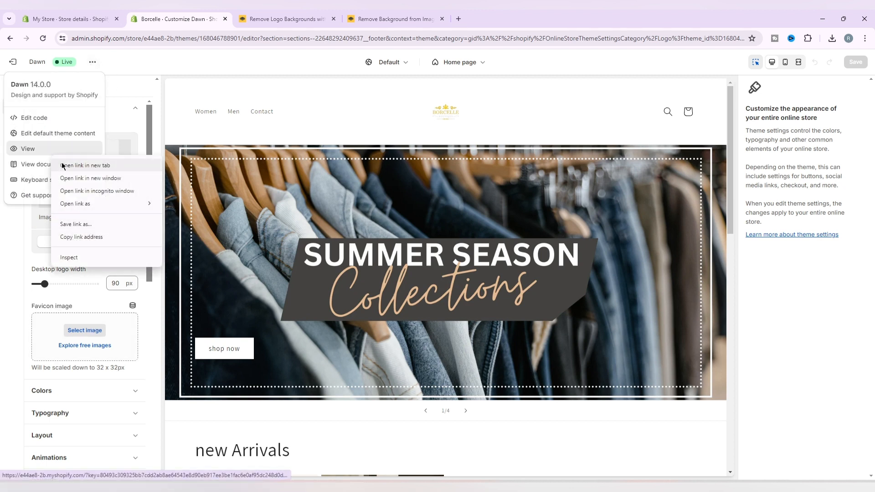
click(63, 167)
click(305, 15)
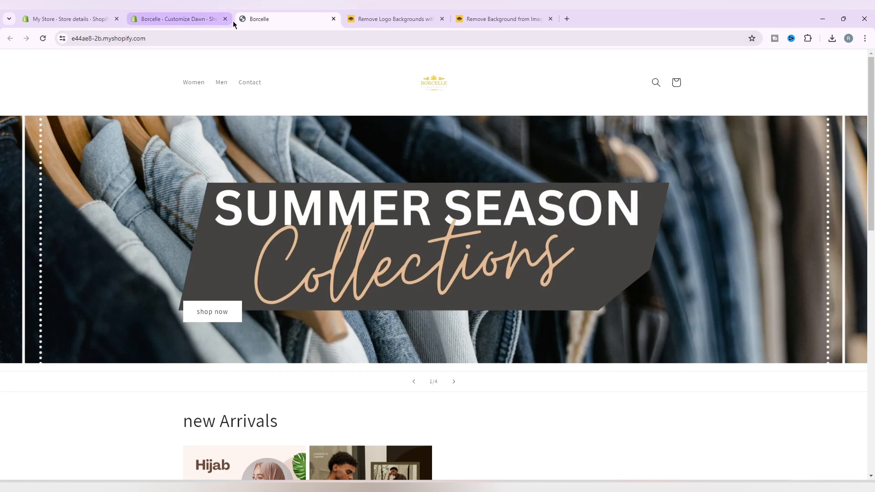
Return to the theme editor, set Clean_Elegant_Typography_Brand_Logo-removebg-preview (PNG) as the favicon image, and save the theme
click(188, 13)
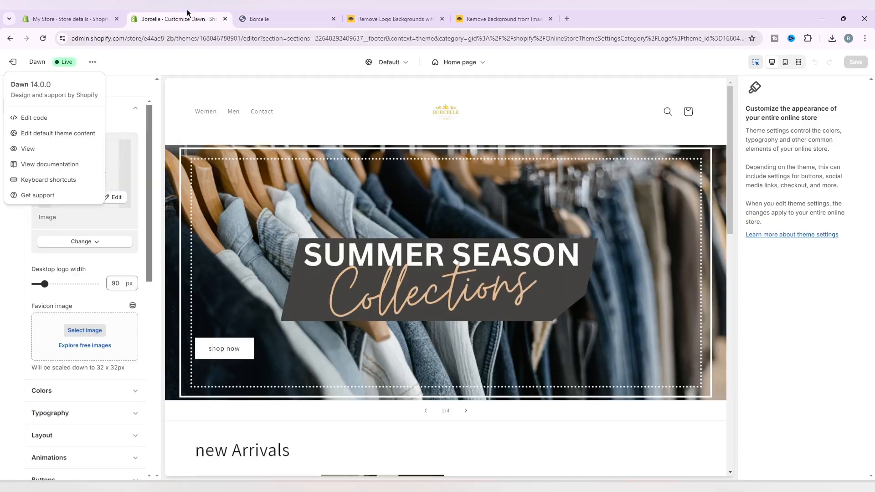
click(239, 64)
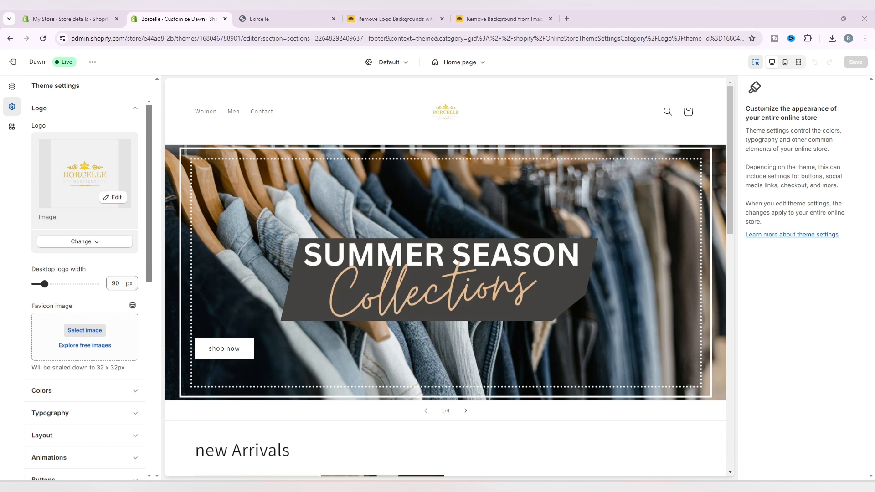
drag(0, 208, 86, 340)
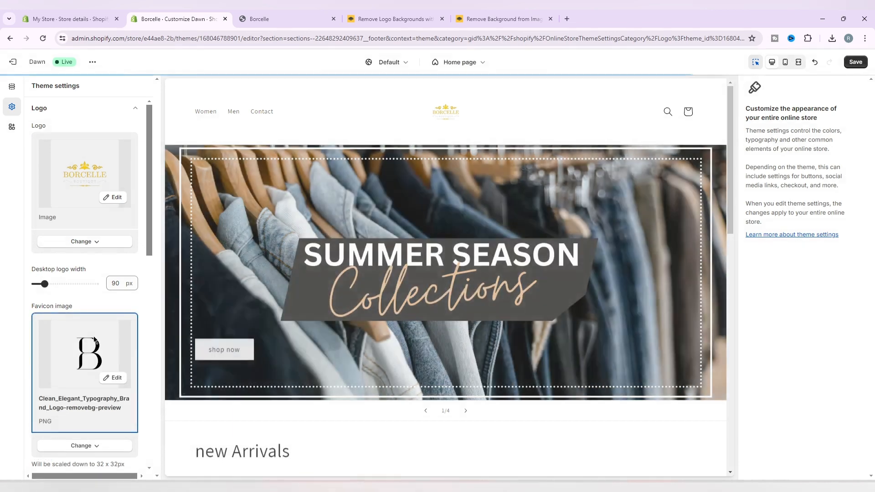
click(853, 62)
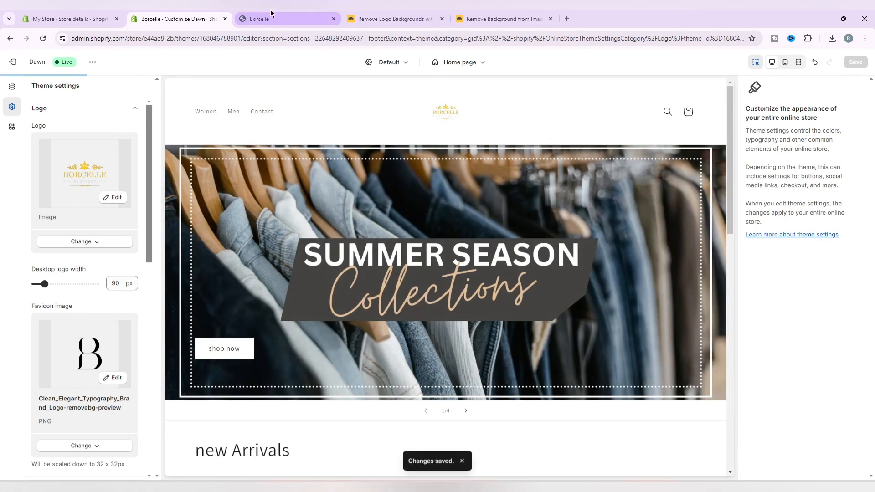
Reload the live store page, check its tab icon, and return to the theme editor
click(271, 14)
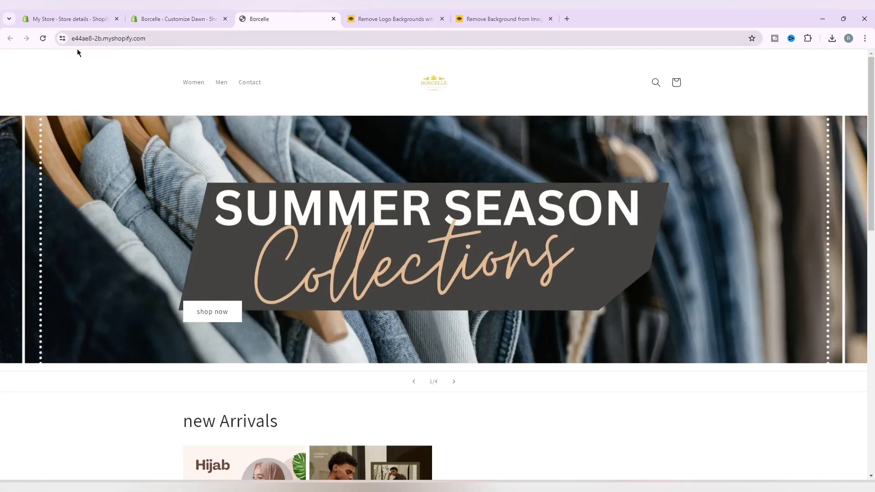
click(43, 40)
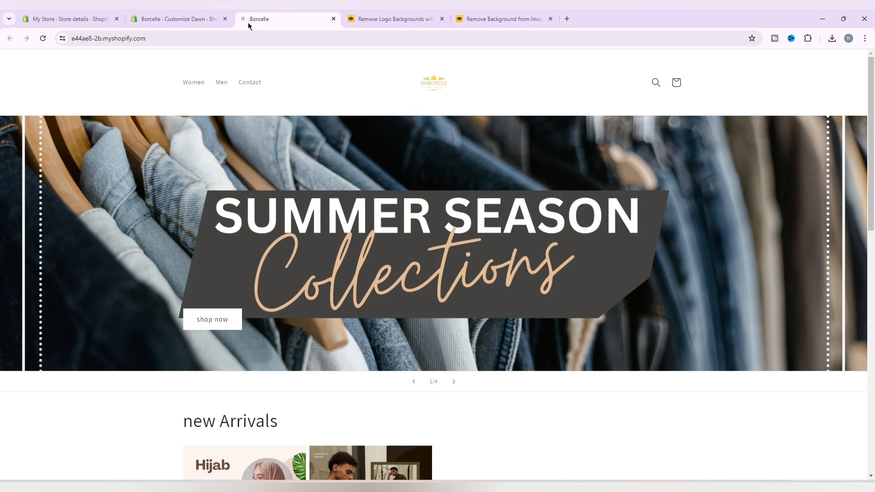
click(182, 19)
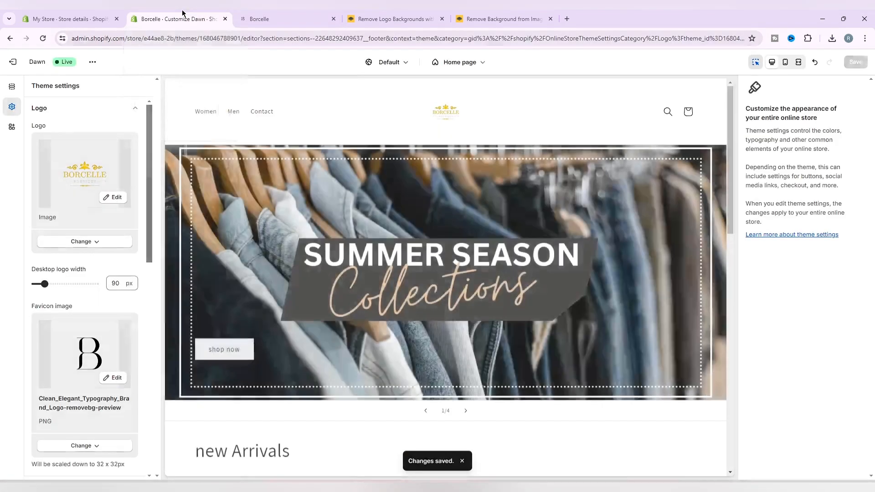
Open the Colors options in the theme settings and examine the available color schemes
scroll(138, 112, up, 2)
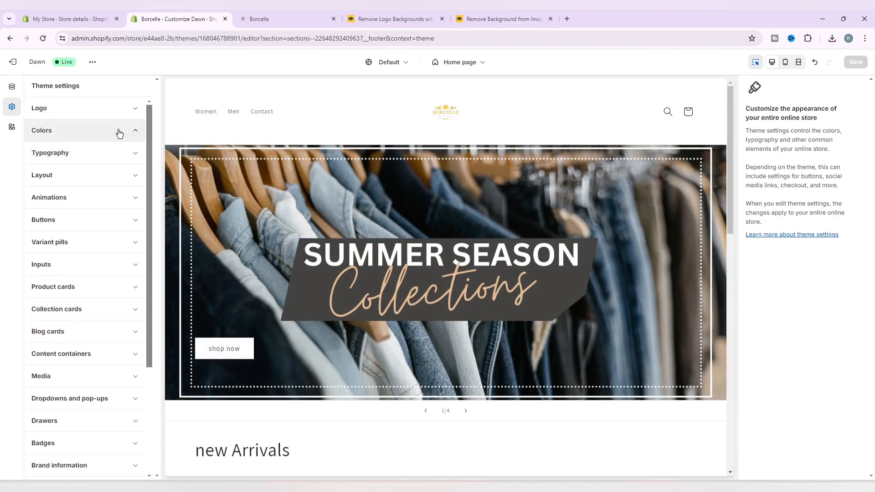
click(119, 131)
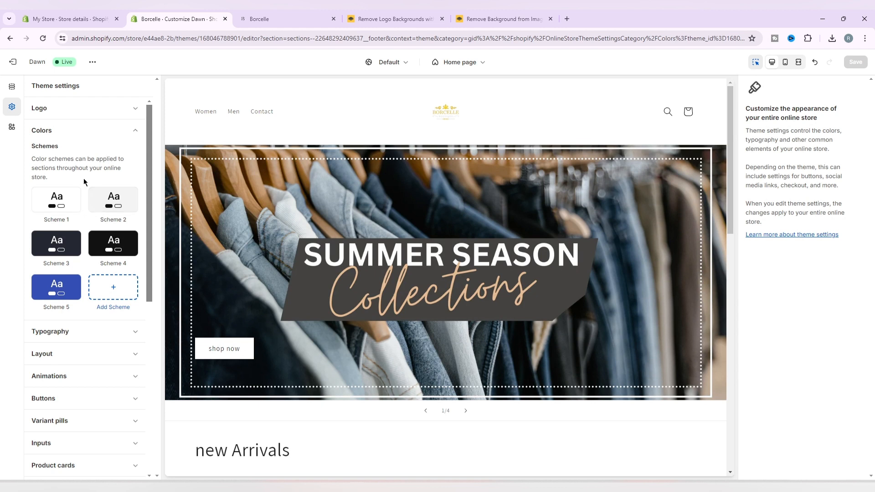
scroll(64, 181, down, 3)
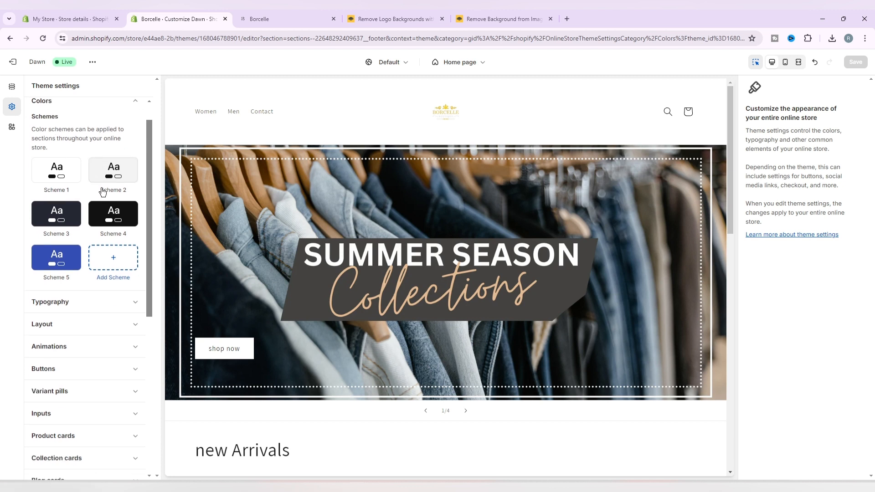
Open the Typography options, examine the heading and body font settings, and look through the remaining theme settings categories
click(105, 239)
scroll(105, 244, down, 3)
scroll(104, 246, down, 2)
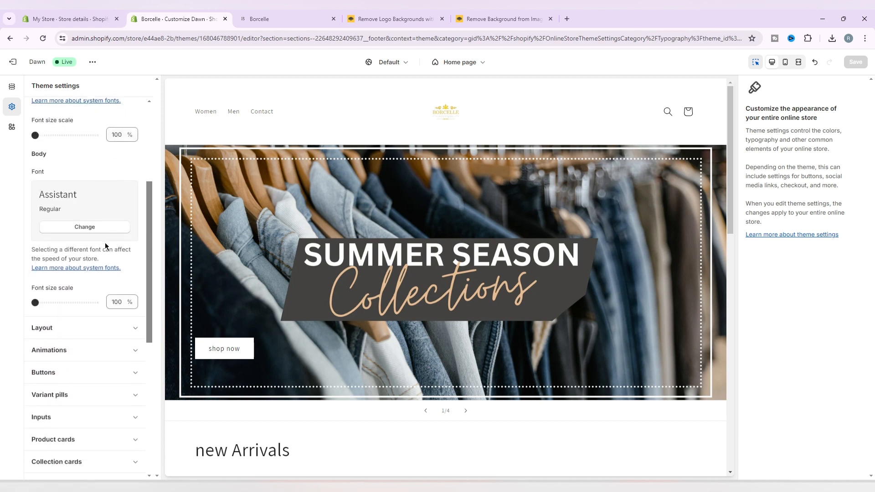
scroll(105, 246, up, 4)
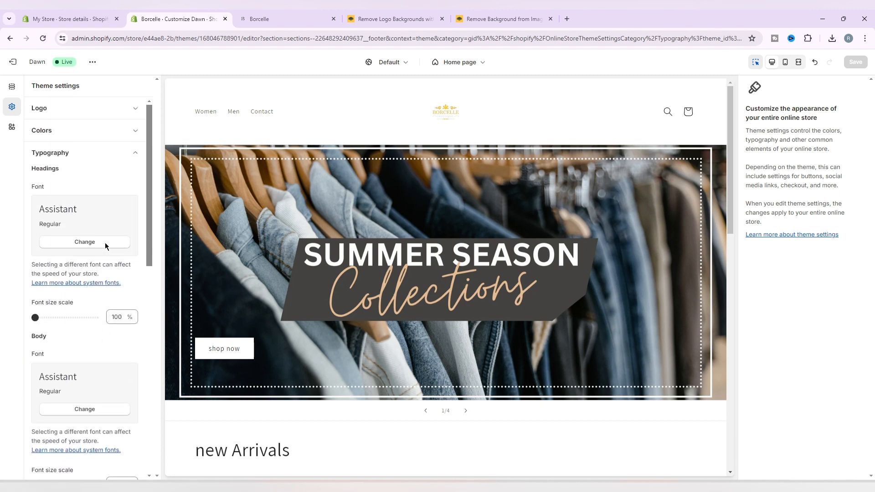
scroll(105, 246, down, 5)
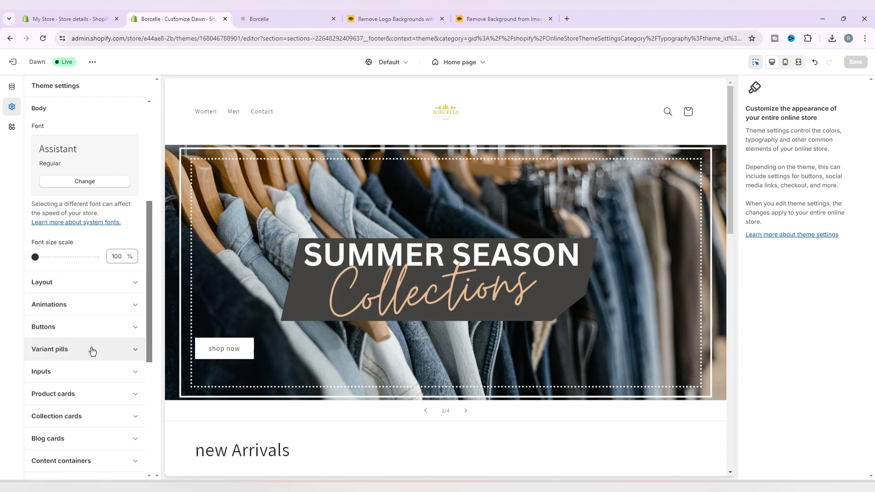
scroll(92, 350, down, 3)
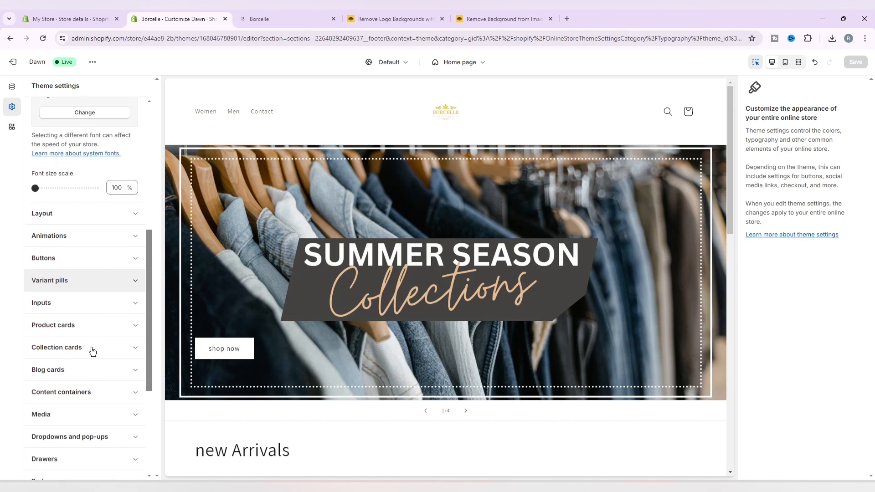
scroll(93, 350, down, 1)
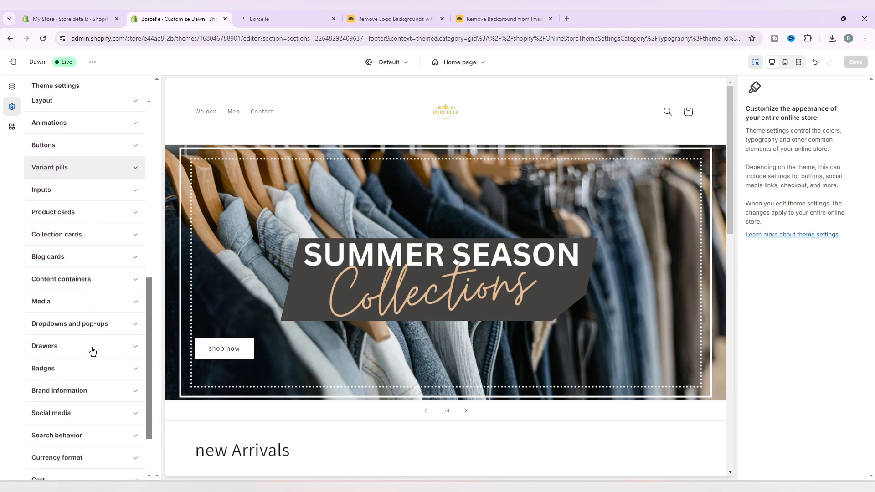
scroll(92, 351, up, 4)
scroll(92, 351, up, 5)
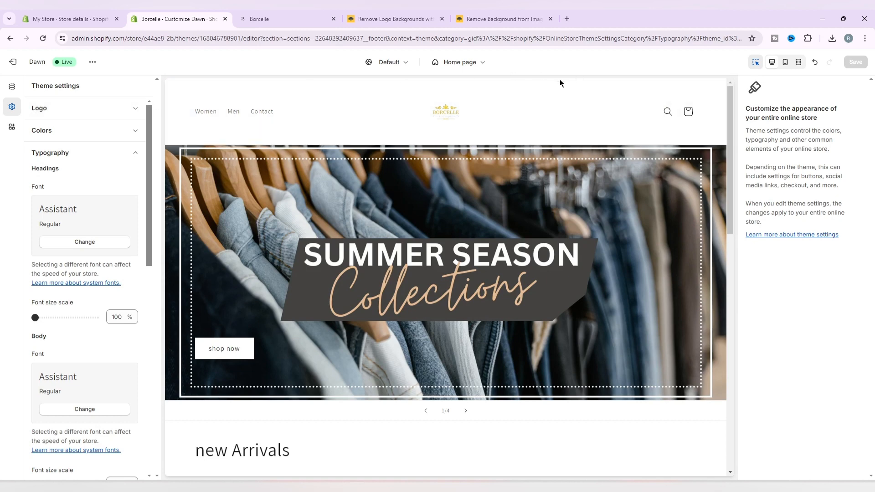
Switch the editor to the Home page template and review the page from header to footer
click(480, 63)
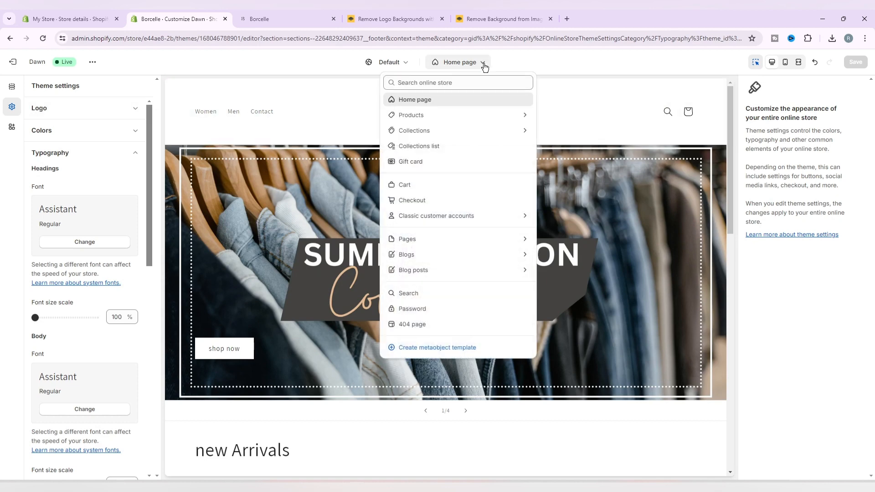
click(451, 98)
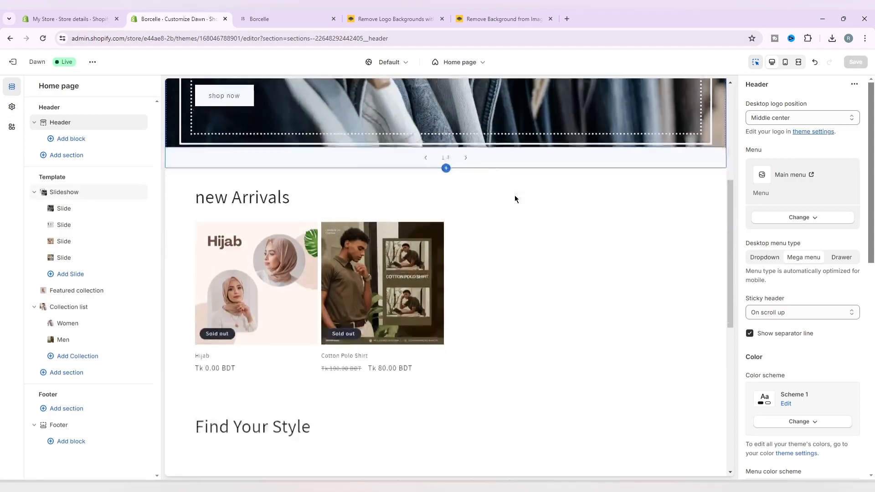
scroll(515, 200, down, 3)
scroll(508, 194, up, 8)
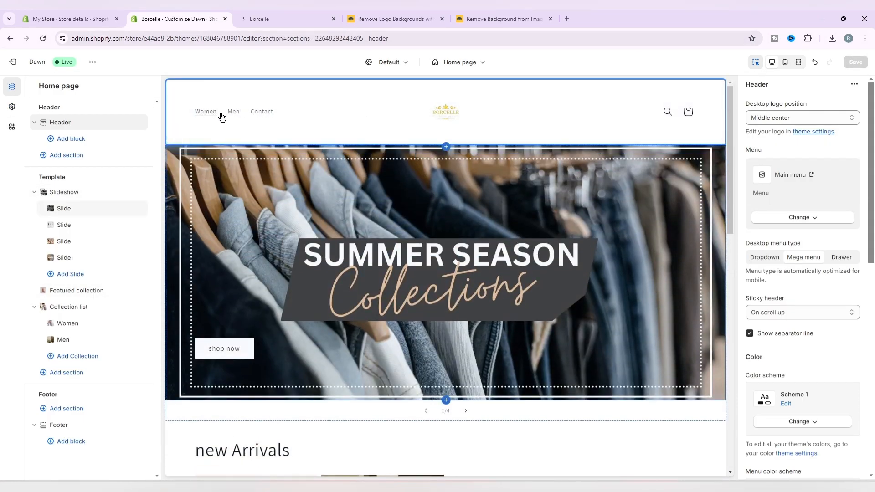
scroll(506, 196, down, 12)
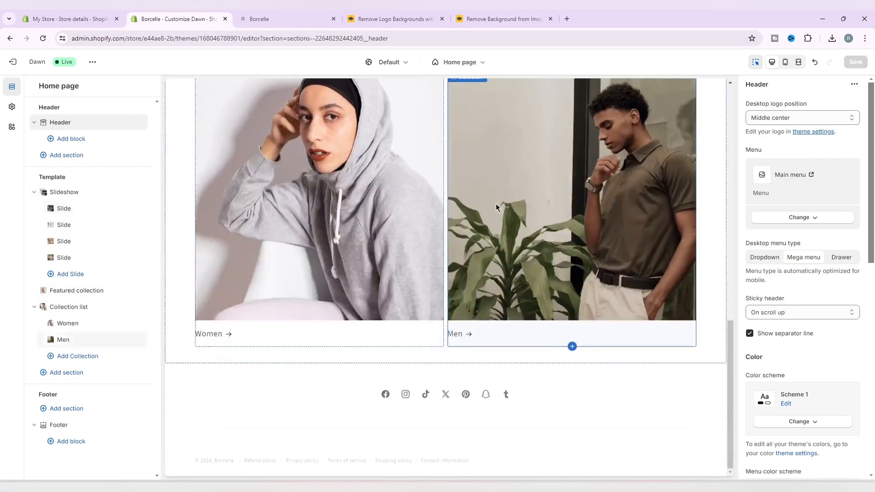
scroll(406, 211, up, 1)
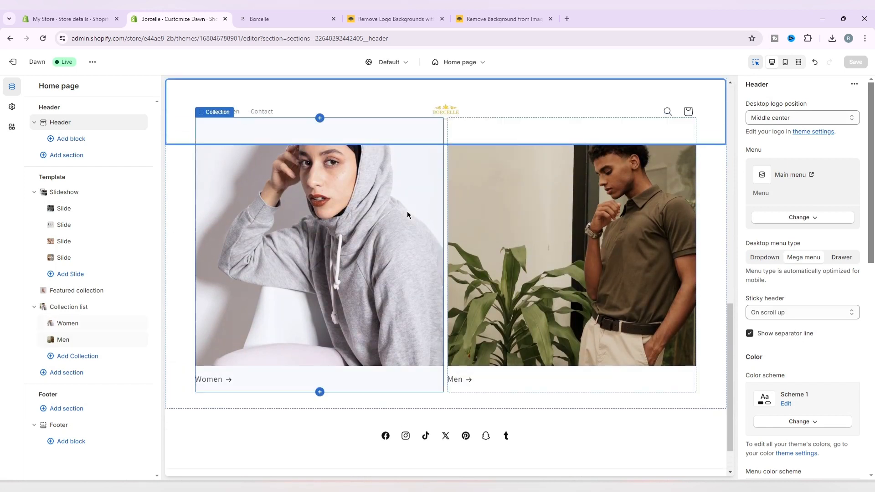
Open the Women collection from the home page's collection list and inspect its product grid
click(408, 214)
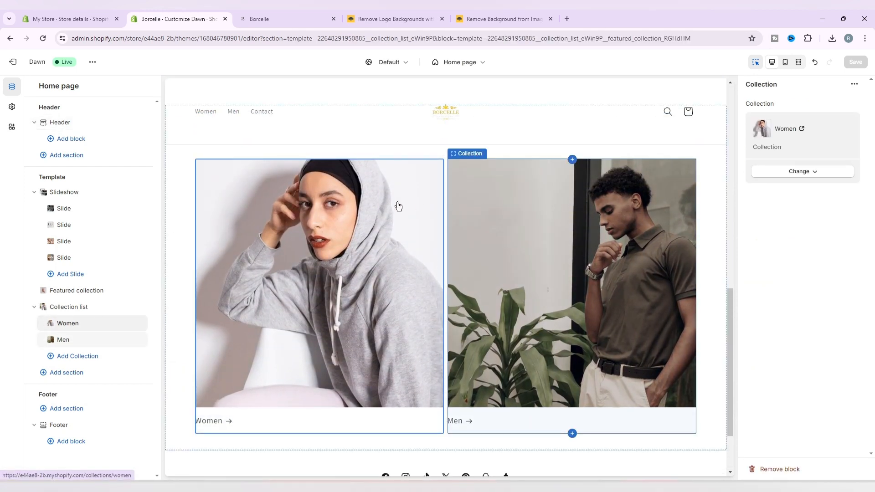
click(397, 206)
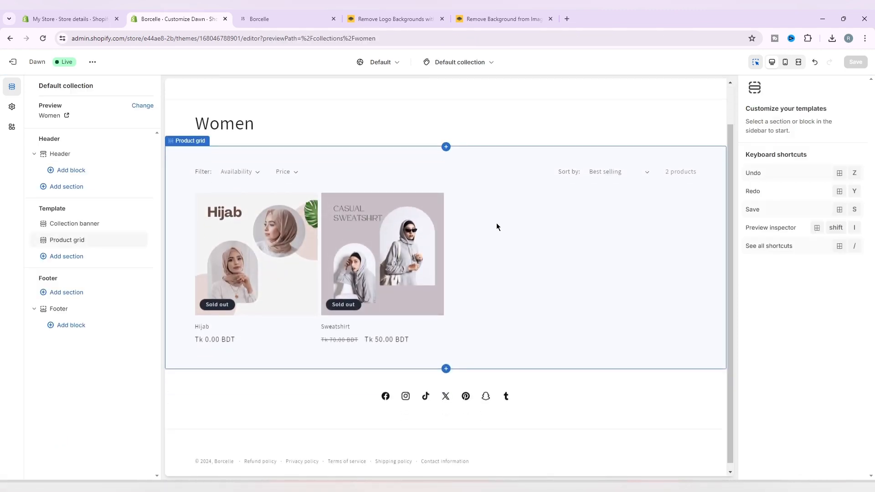
click(307, 276)
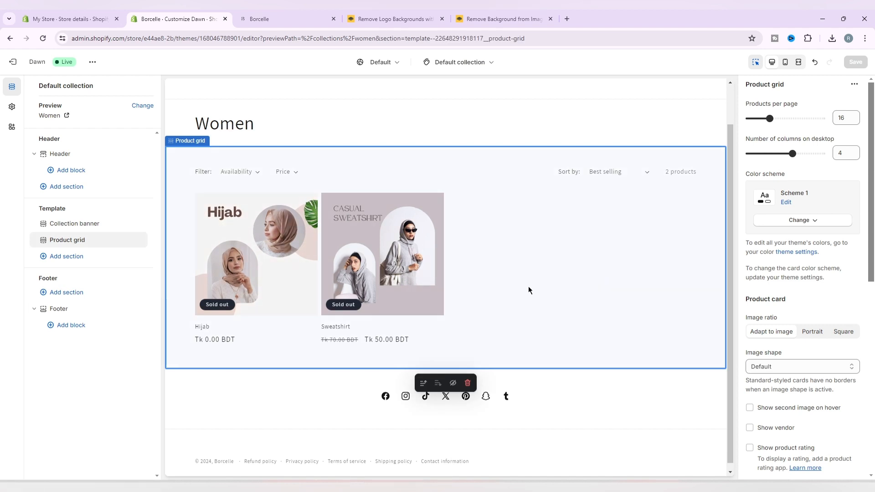
scroll(410, 219, up, 1)
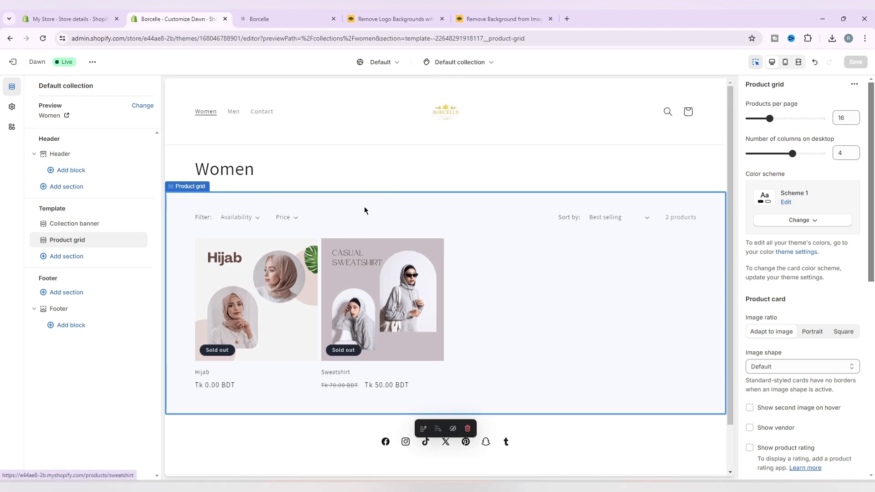
Go back from the Women collection to the home page preview and return to its header
right_click(354, 130)
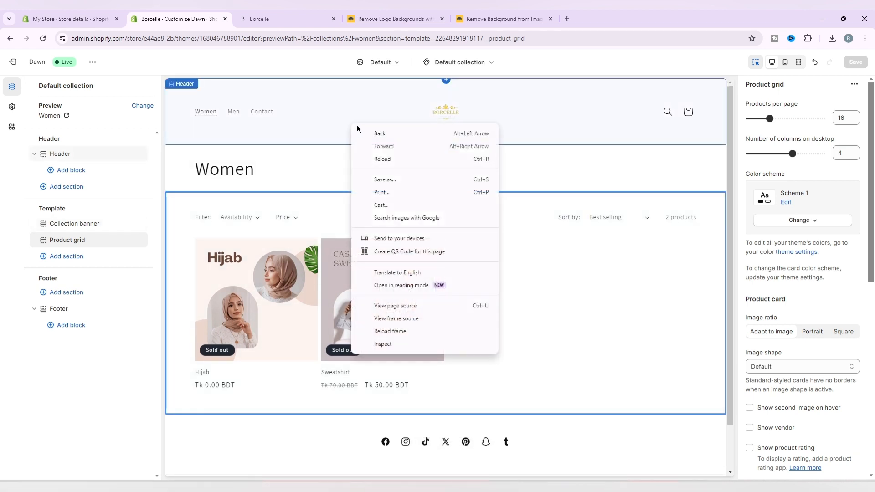
click(365, 133)
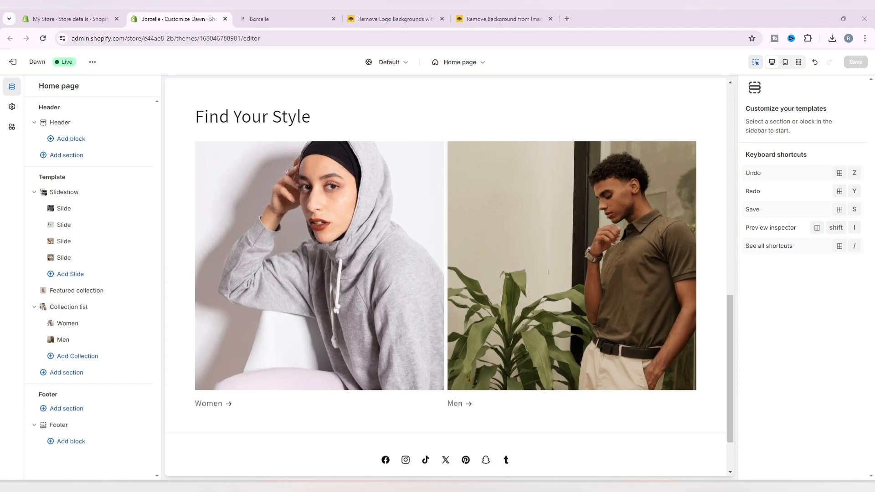
right_click(537, 103)
key(Escape)
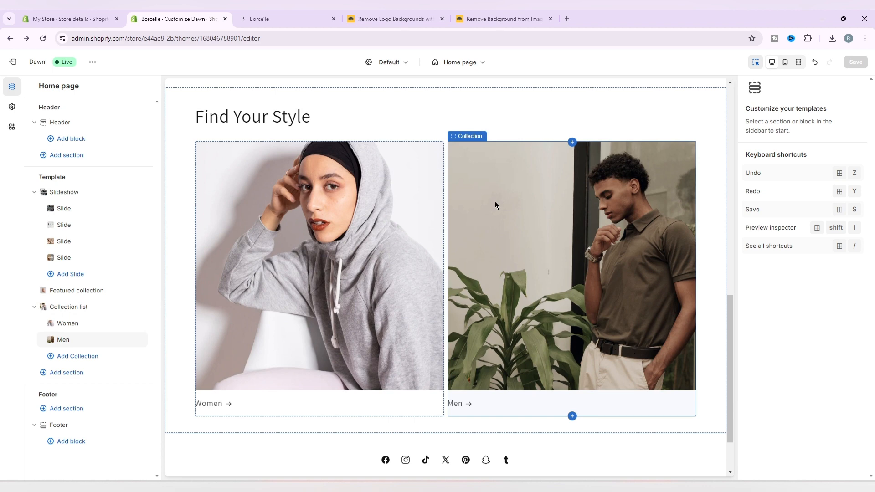
scroll(495, 202, up, 15)
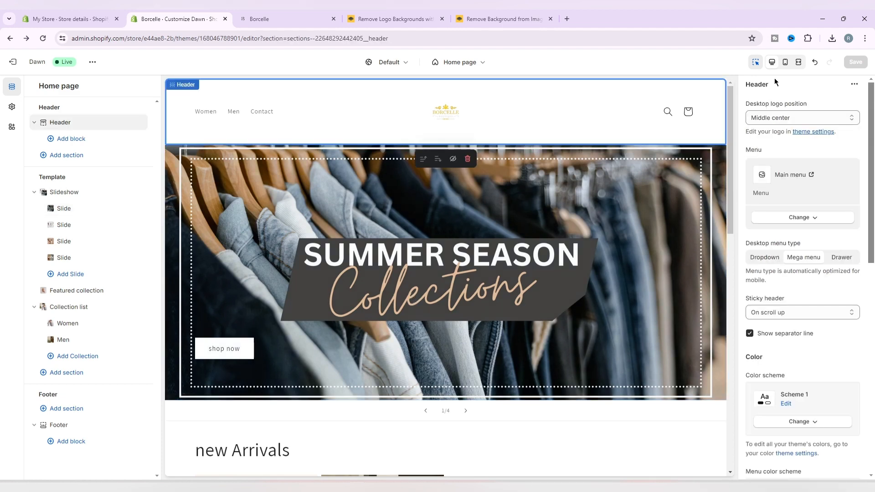
Switch the home page preview to the mobile view and review the whole page
click(784, 62)
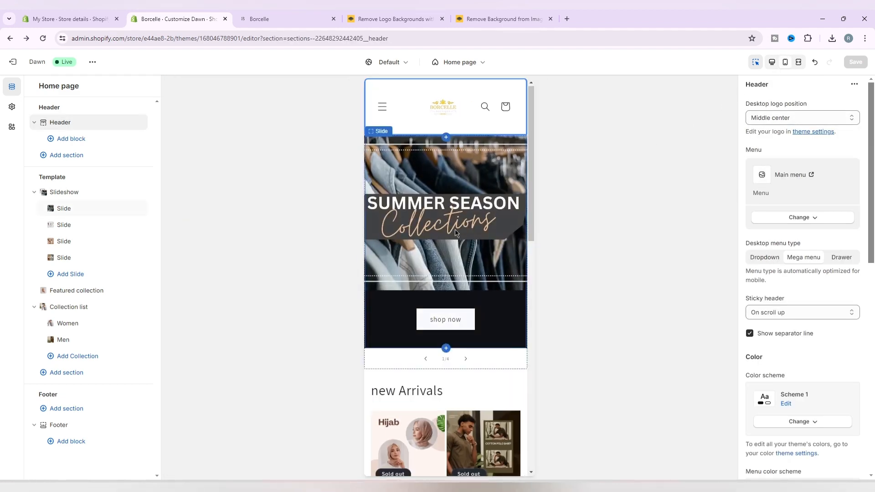
scroll(455, 229, down, 8)
scroll(455, 233, down, 5)
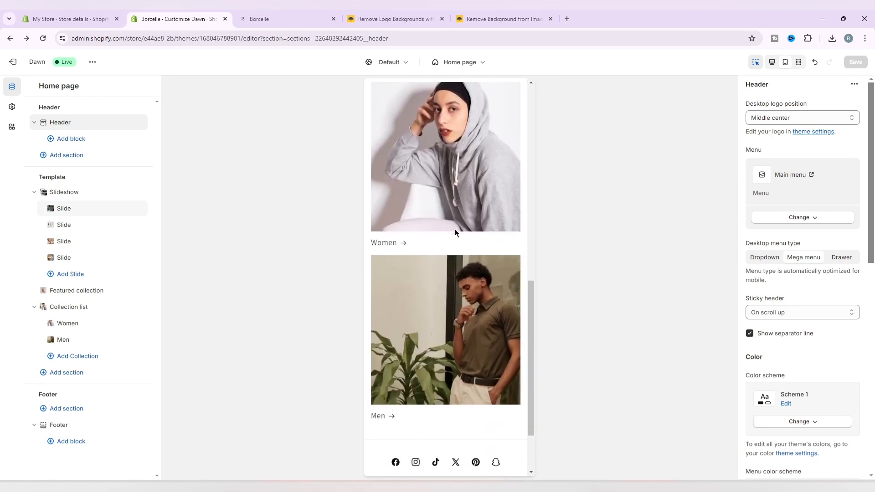
scroll(454, 229, up, 10)
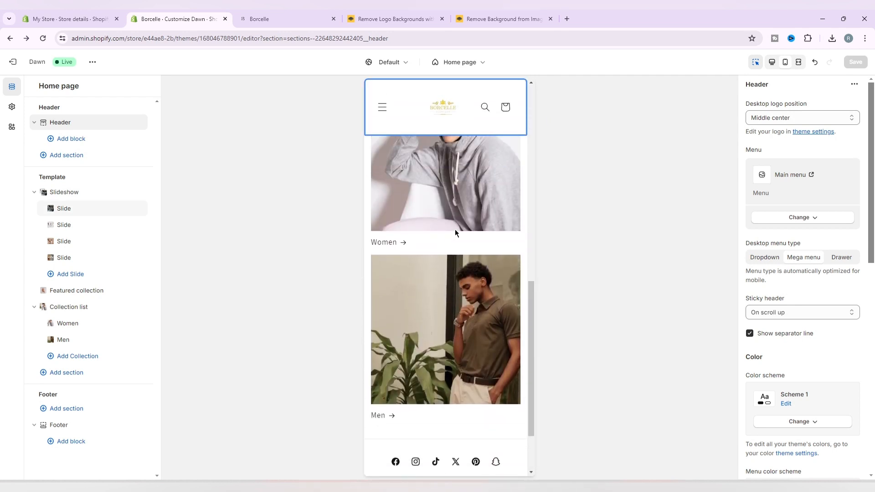
scroll(454, 228, up, 5)
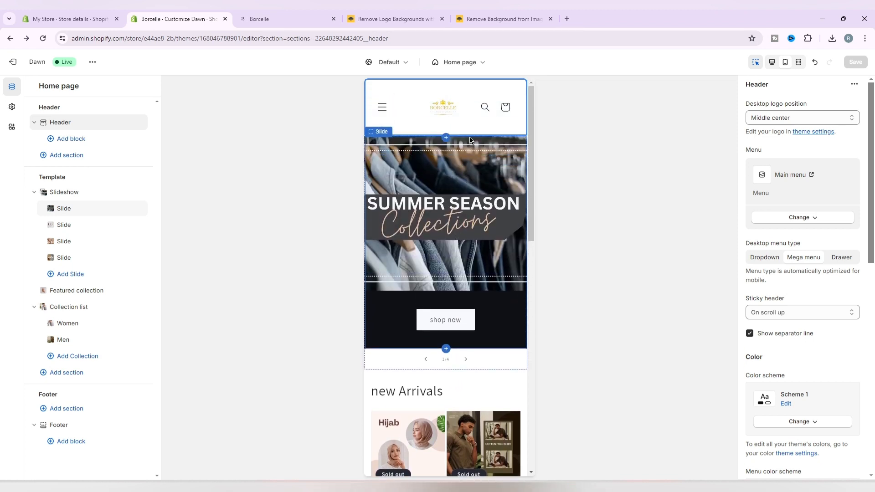
Open the Women collection and the Men collection from the store menu in the mobile preview
click(382, 108)
click(388, 158)
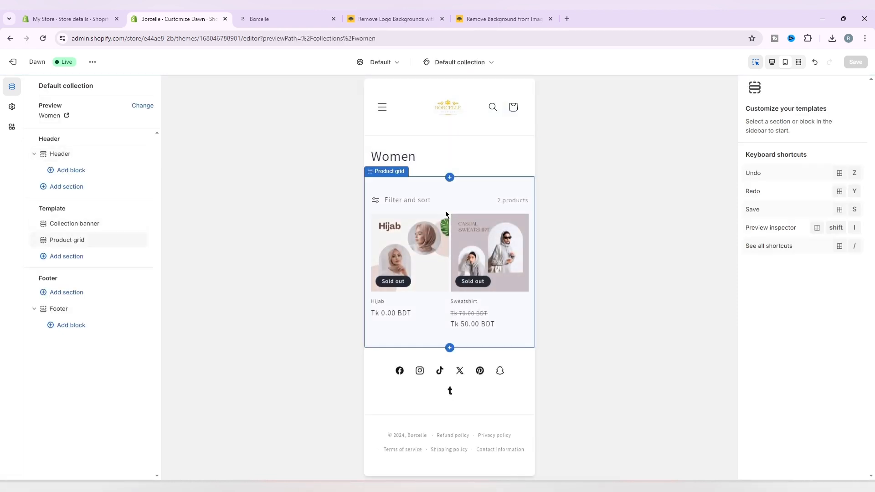
click(385, 108)
click(386, 108)
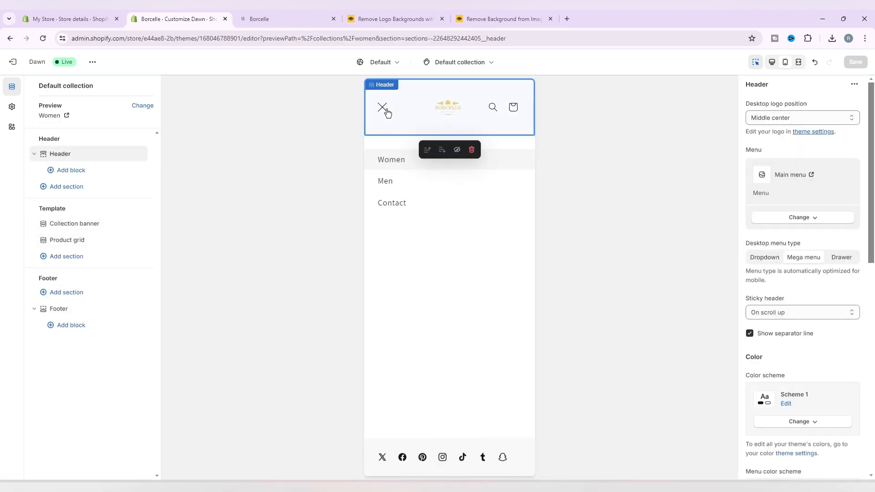
click(393, 184)
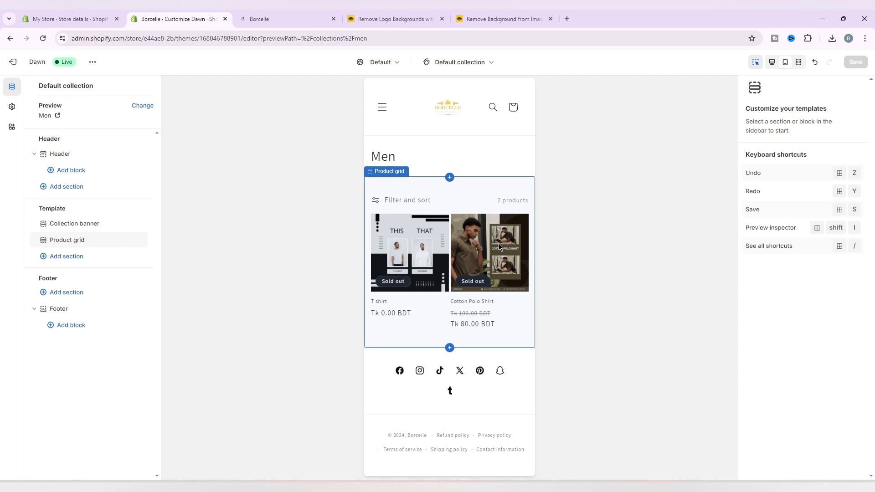
Switch the preview back to the desktop view and review the Men collection page
click(772, 63)
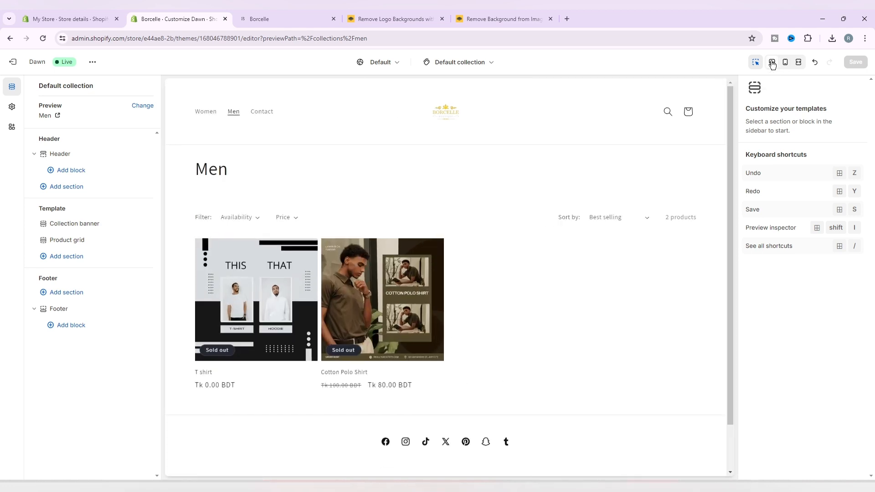
scroll(455, 260, down, 2)
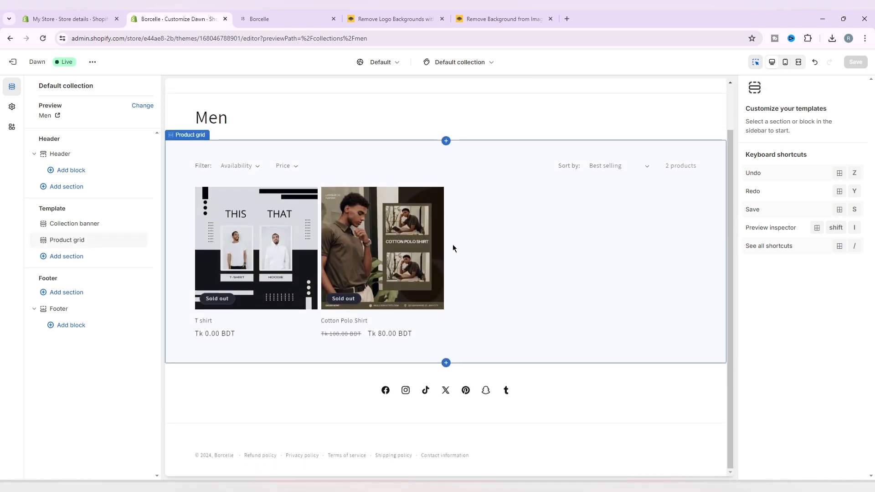
scroll(453, 246, up, 2)
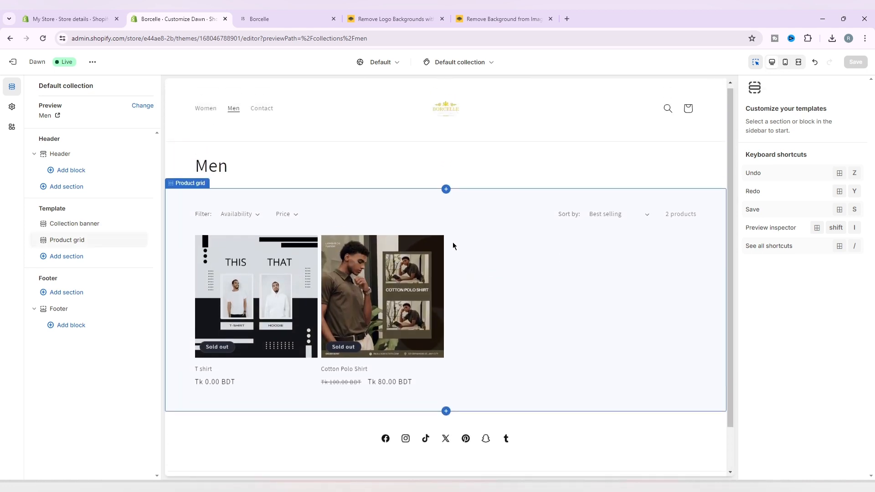
Switch the theme editor back to the home page template and reopen the store settings in the Shopify admin
click(472, 66)
click(459, 95)
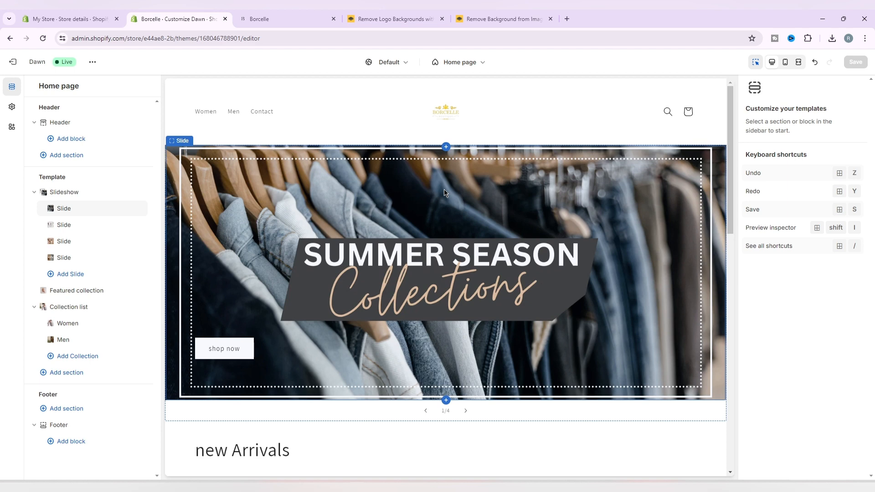
click(66, 14)
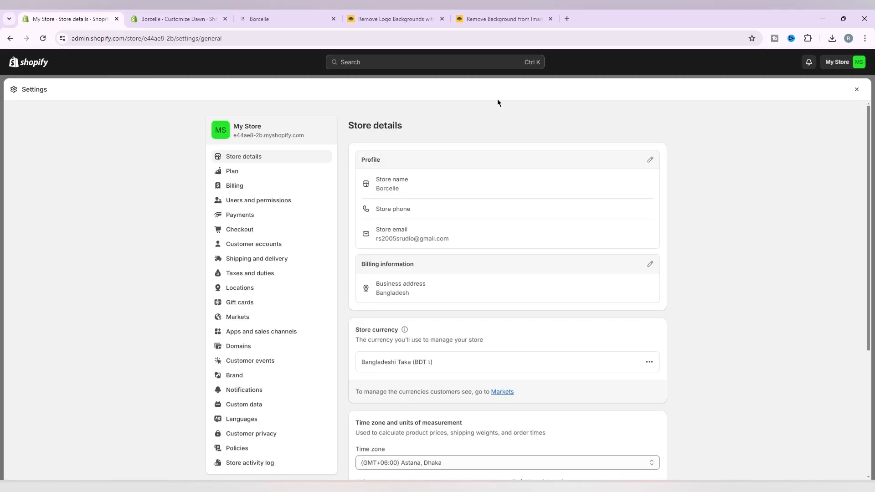
click(855, 89)
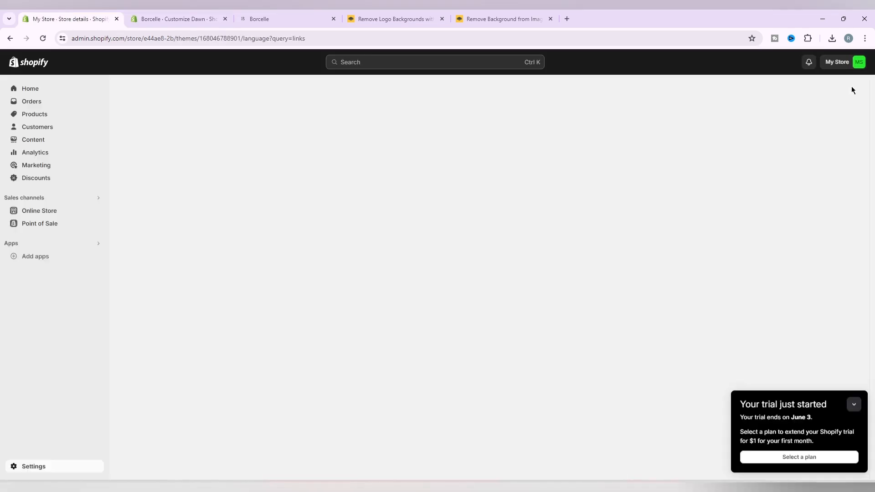
click(28, 466)
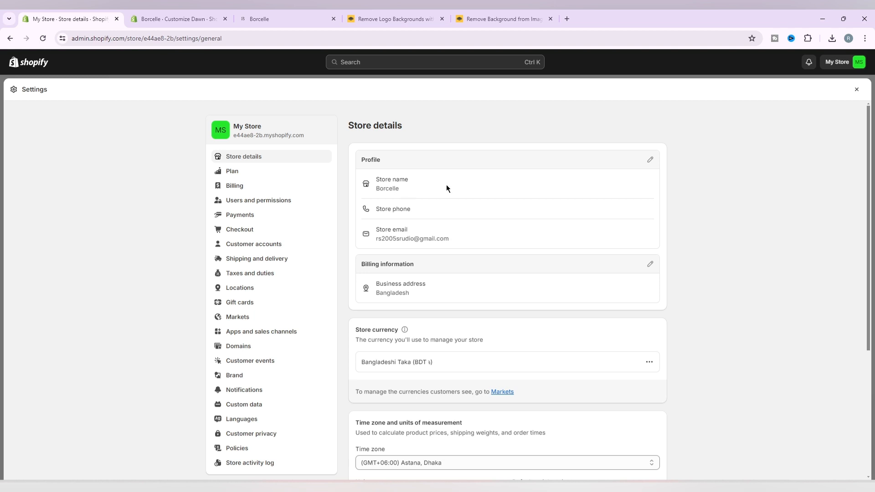
Review the store details settings, from the profile and currency through to the time zone and order ID format
scroll(447, 184, down, 3)
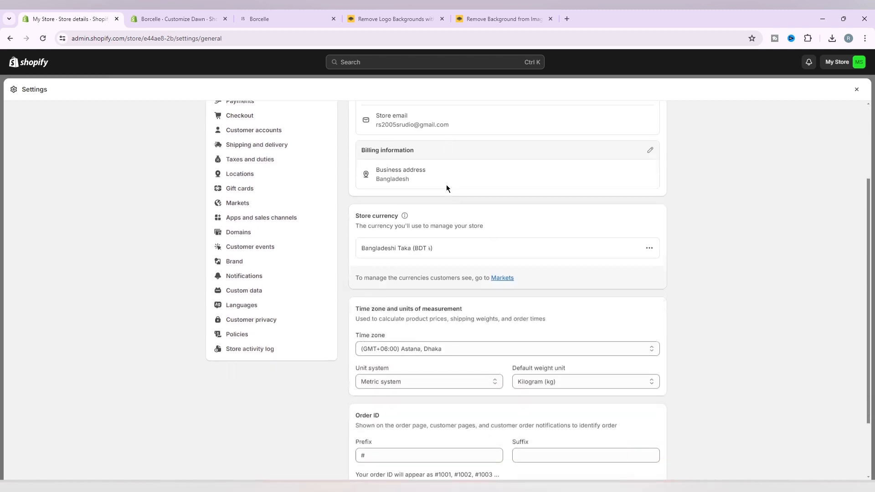
scroll(406, 216, up, 2)
scroll(463, 254, down, 4)
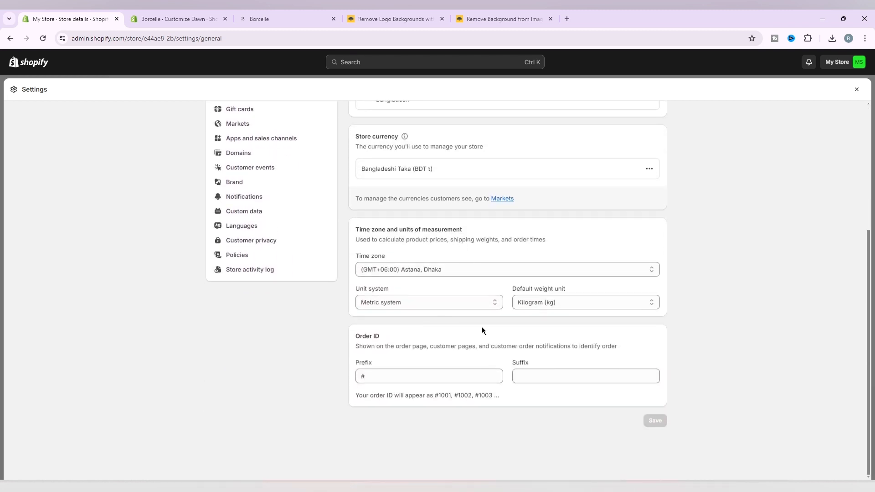
scroll(485, 330, up, 4)
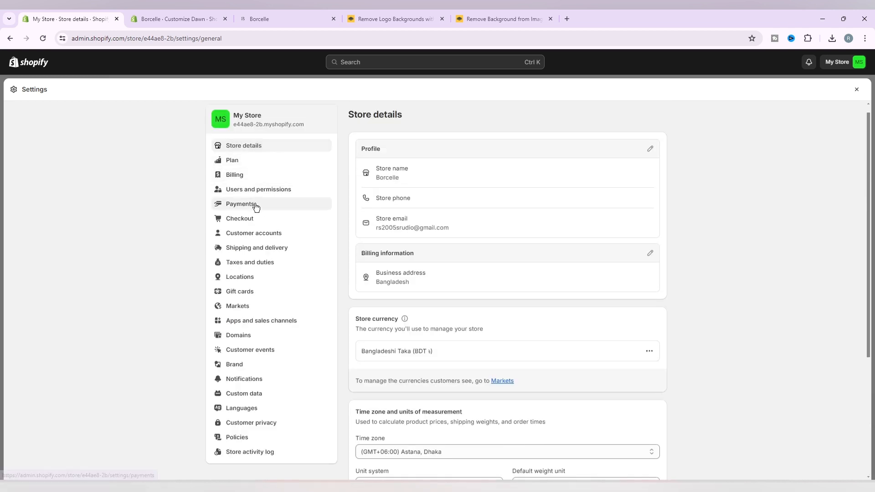
Open the Payments settings and review the provider, supported method, capture and manual payment options
click(256, 207)
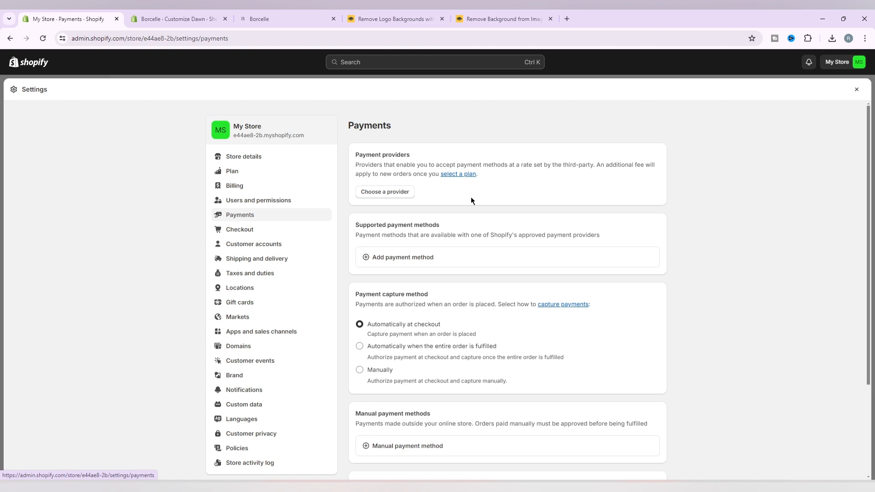
scroll(470, 201, down, 1)
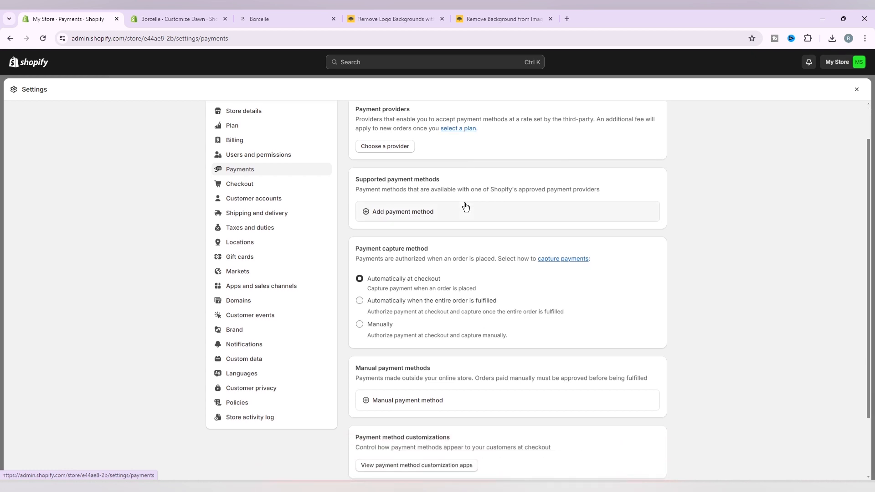
scroll(465, 207, up, 1)
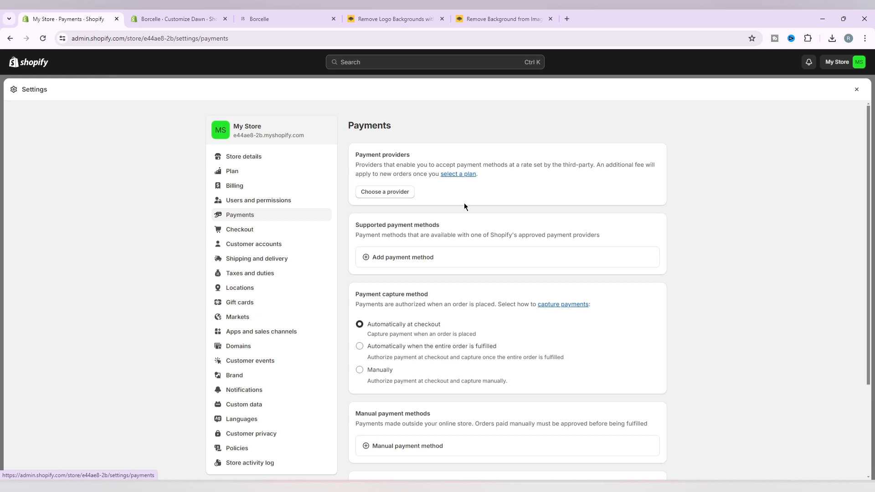
Review the Shipping and delivery settings and the regional list in the Taxes and duties settings
click(274, 260)
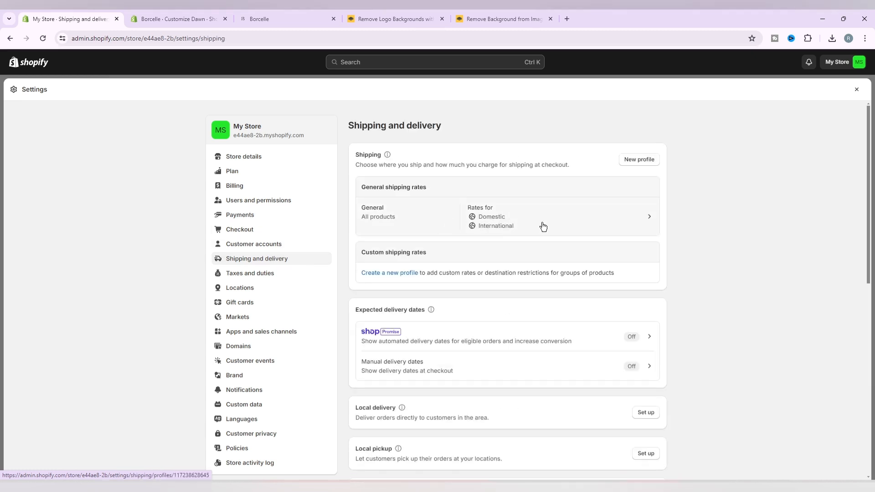
scroll(542, 225, down, 1)
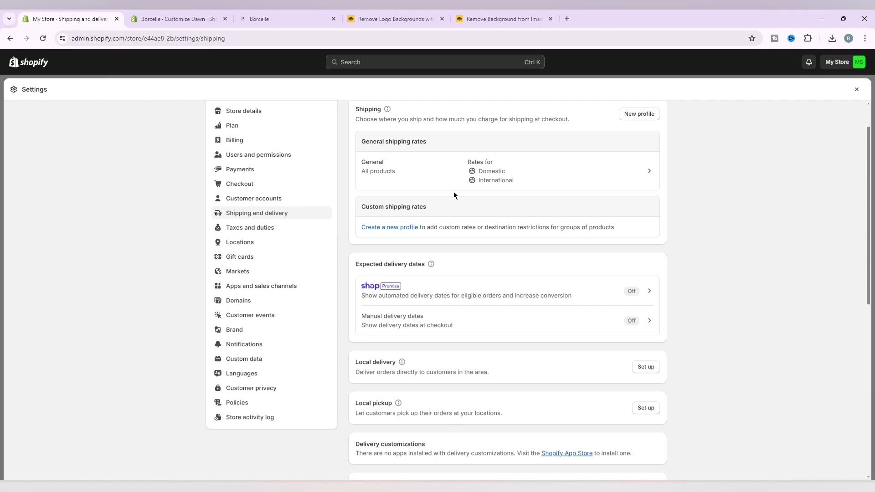
click(267, 228)
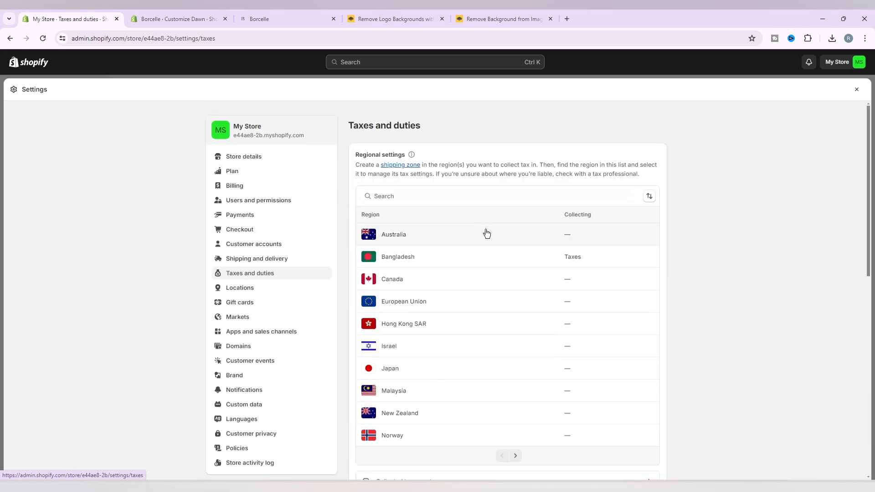
scroll(487, 233, down, 1)
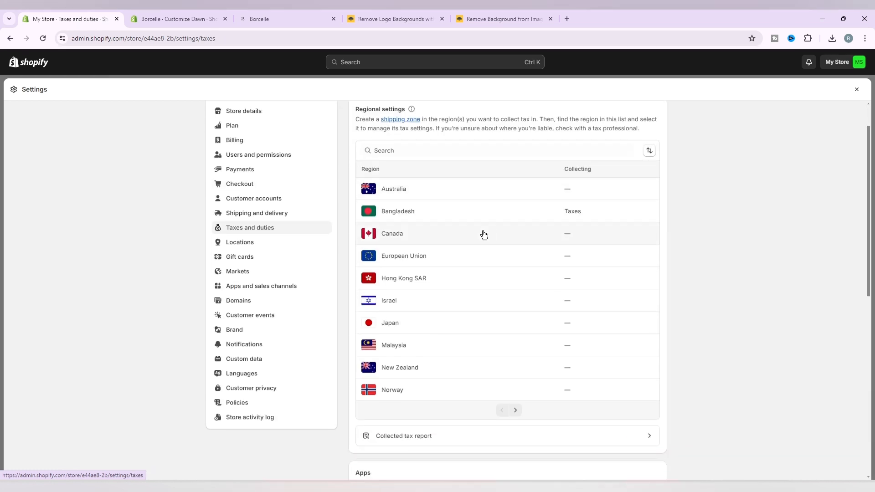
scroll(484, 235, up, 1)
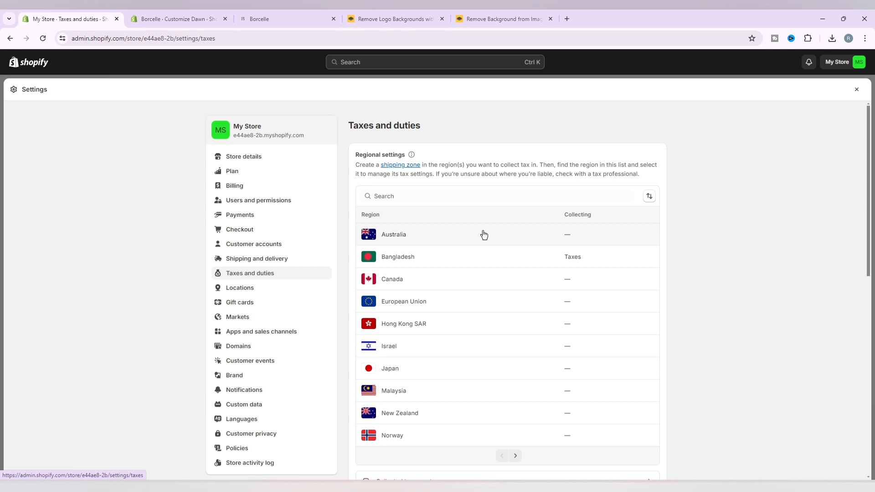
Open the Domains settings and compare the primary domain with the address of the live Borcelle storefront
click(256, 350)
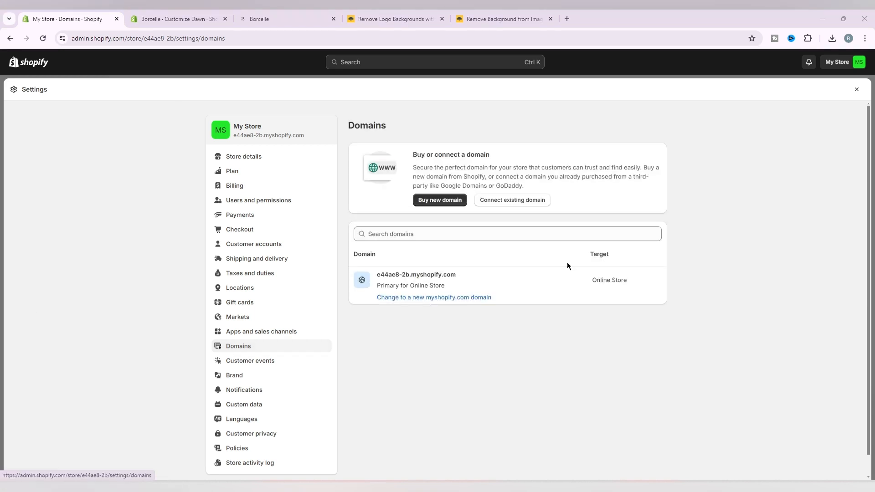
click(269, 16)
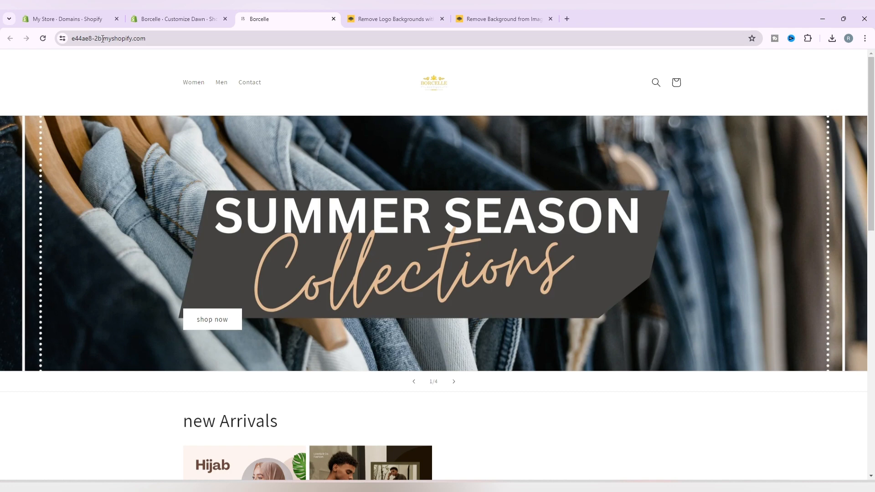
click(61, 14)
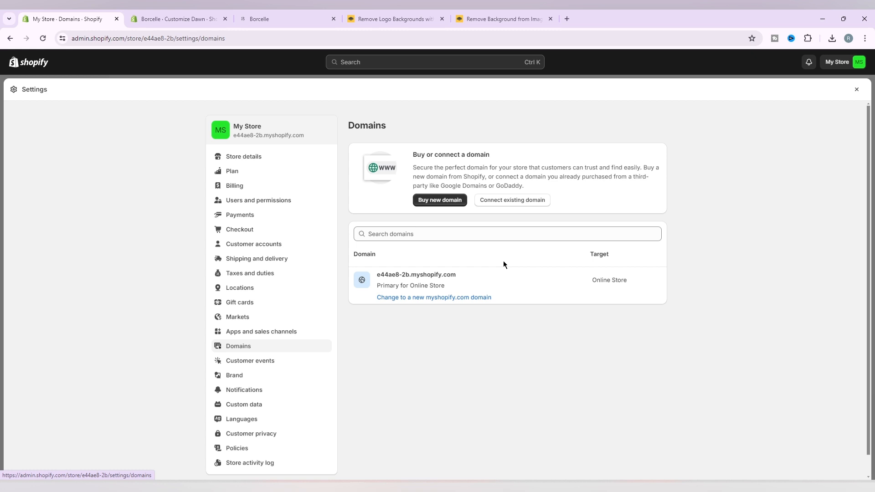
Start buying a new domain, search for Lara and Larafashion.com, and review the suggested alternatives
click(445, 198)
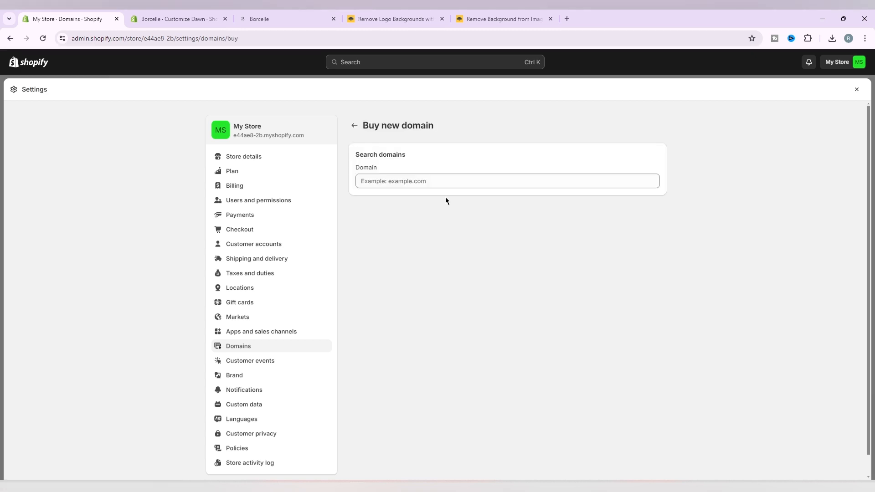
text(Lara)
key(Return)
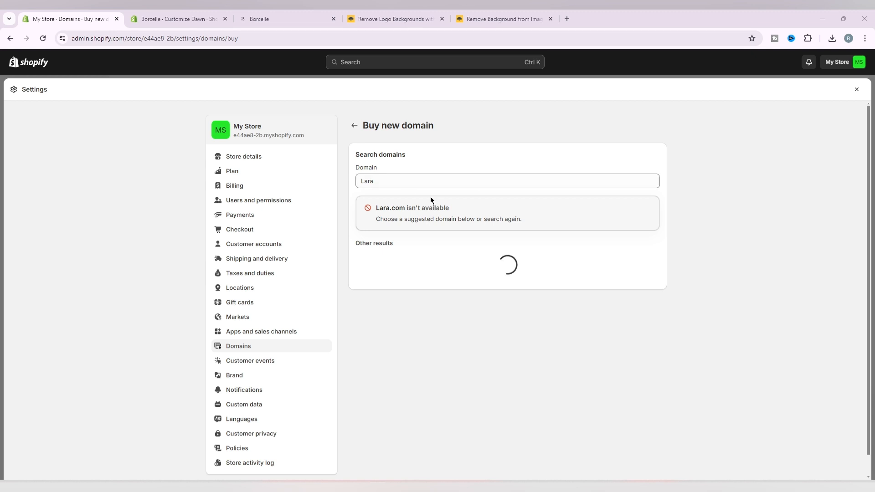
click(394, 184)
right_click(396, 185)
click(410, 273)
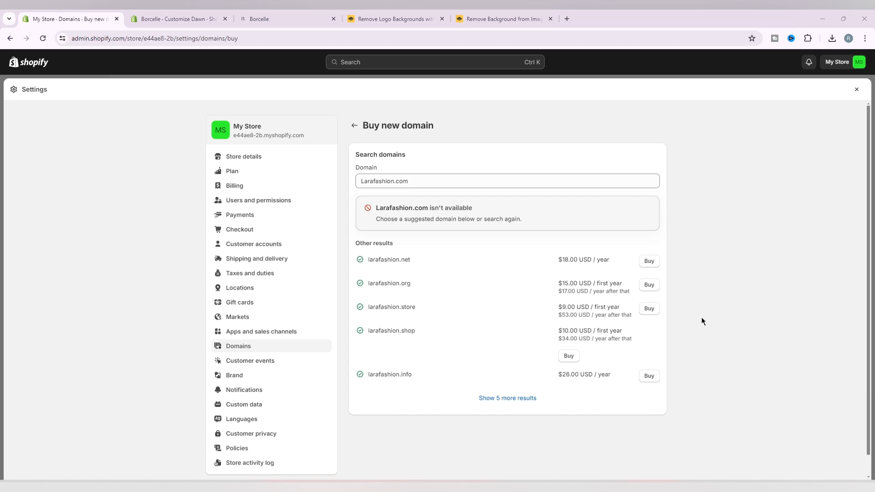
scroll(701, 317, down, 1)
scroll(702, 317, up, 1)
scroll(250, 400, down, 1)
Open the Languages settings and review the published languages and translation options
click(251, 401)
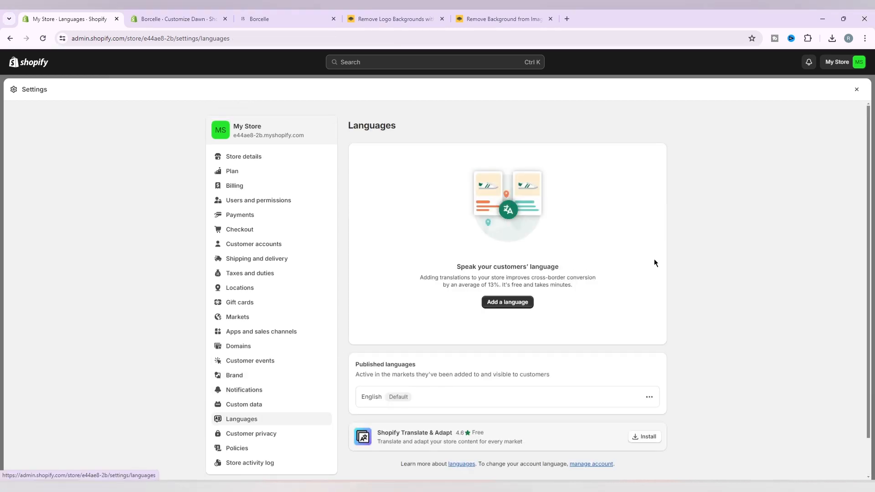
scroll(647, 261, down, 1)
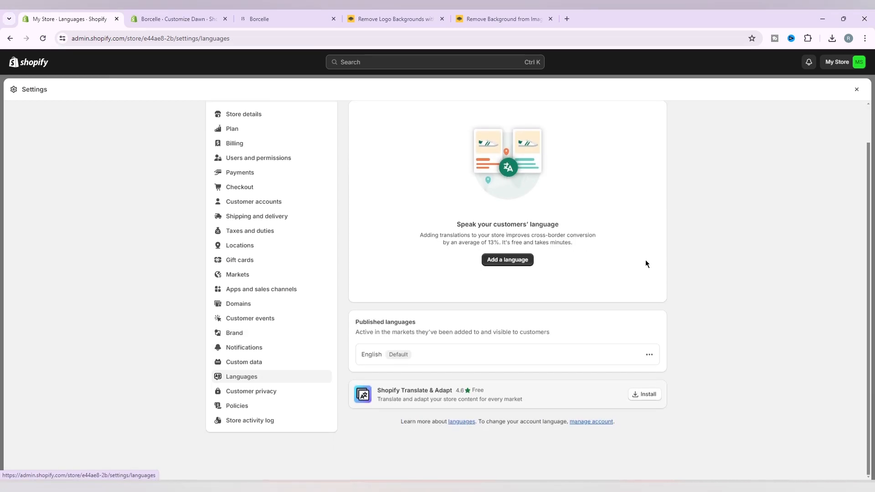
scroll(647, 261, up, 1)
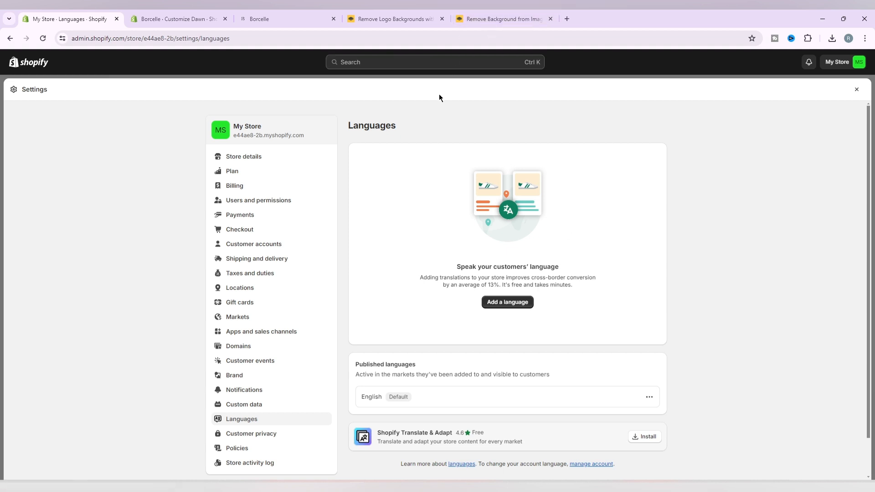
scroll(578, 285, down, 1)
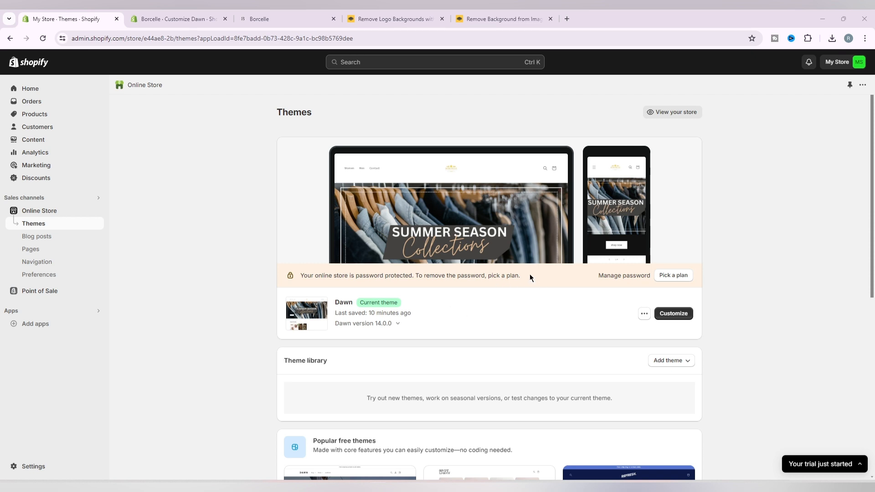
On the Online Store Themes page, highlight the password protection notice and its Manage password option, then clear the selection
drag(529, 274, 312, 281)
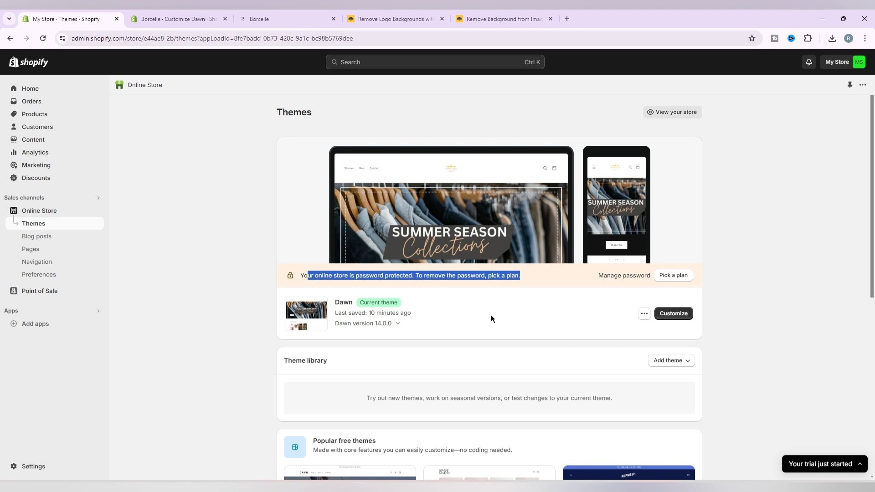
drag(594, 277, 658, 275)
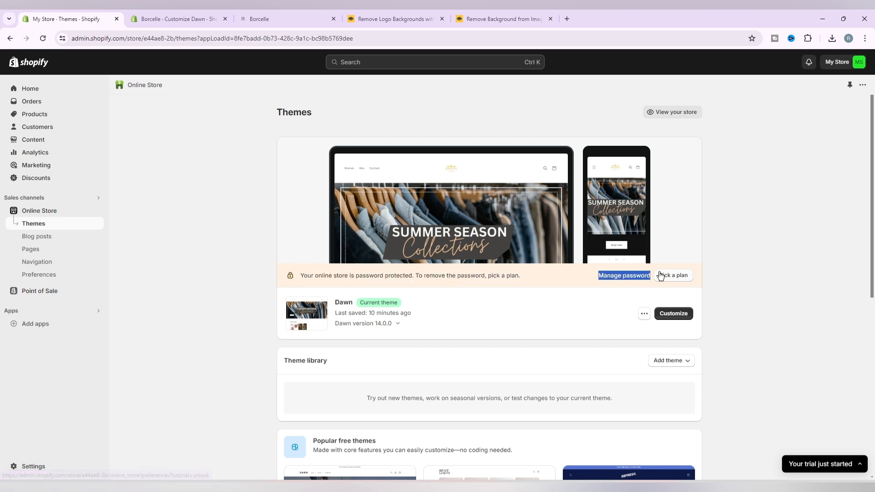
click(546, 318)
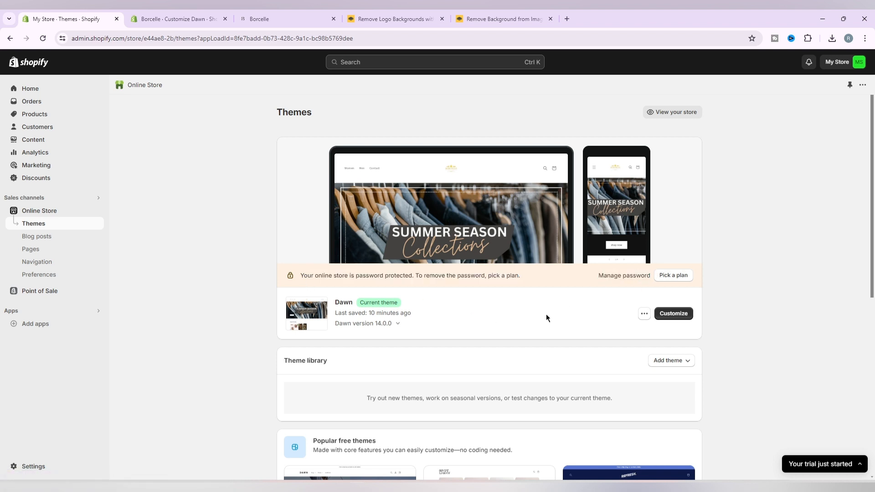